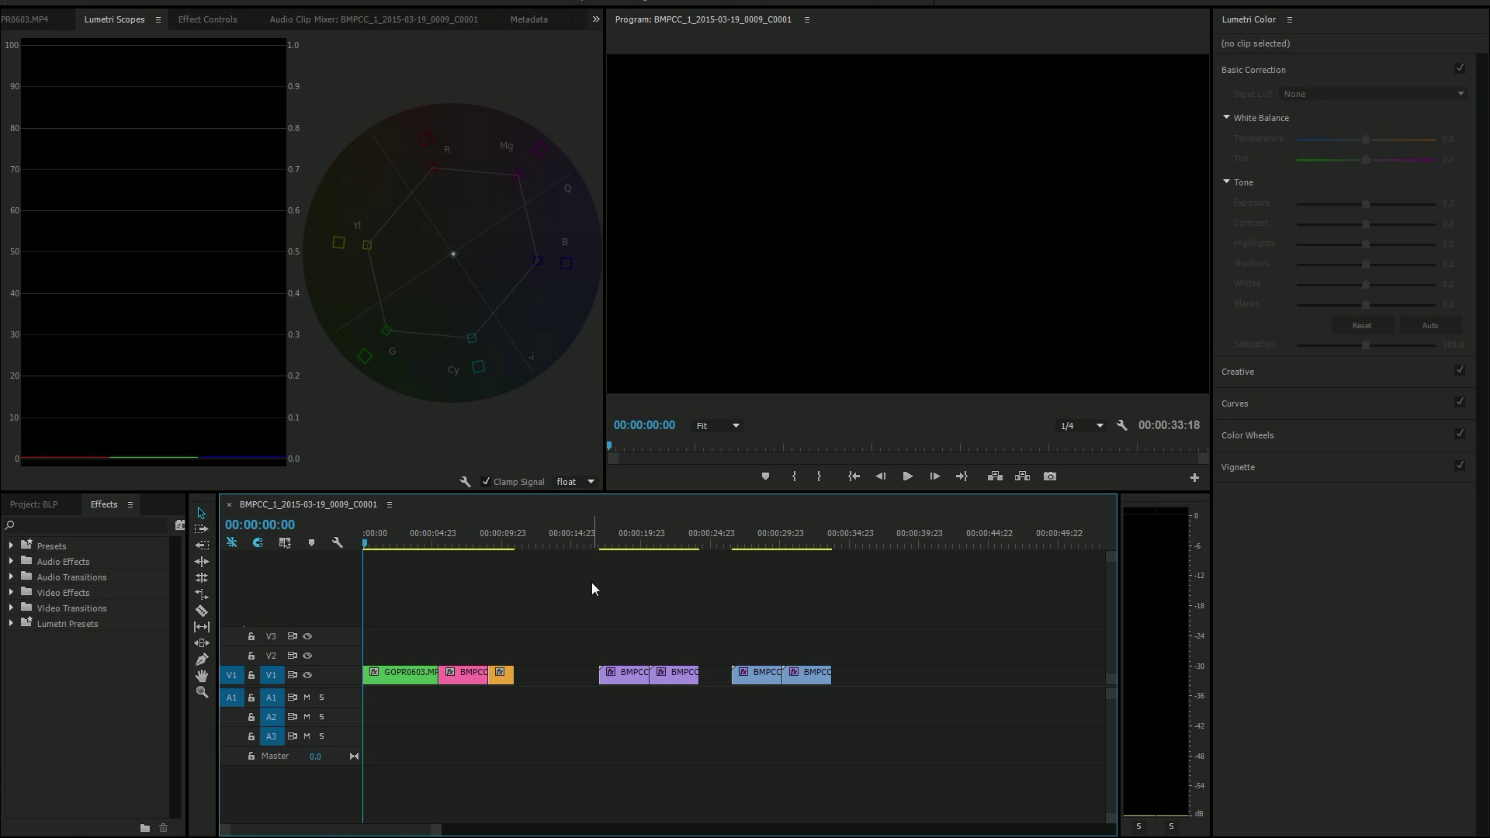
- Select the GOPR0603.MP4 clip on V1 so it loads in the Program Monitor and Lumetri Color
{"action": "left_click", "coordinate": [1287, 521]}
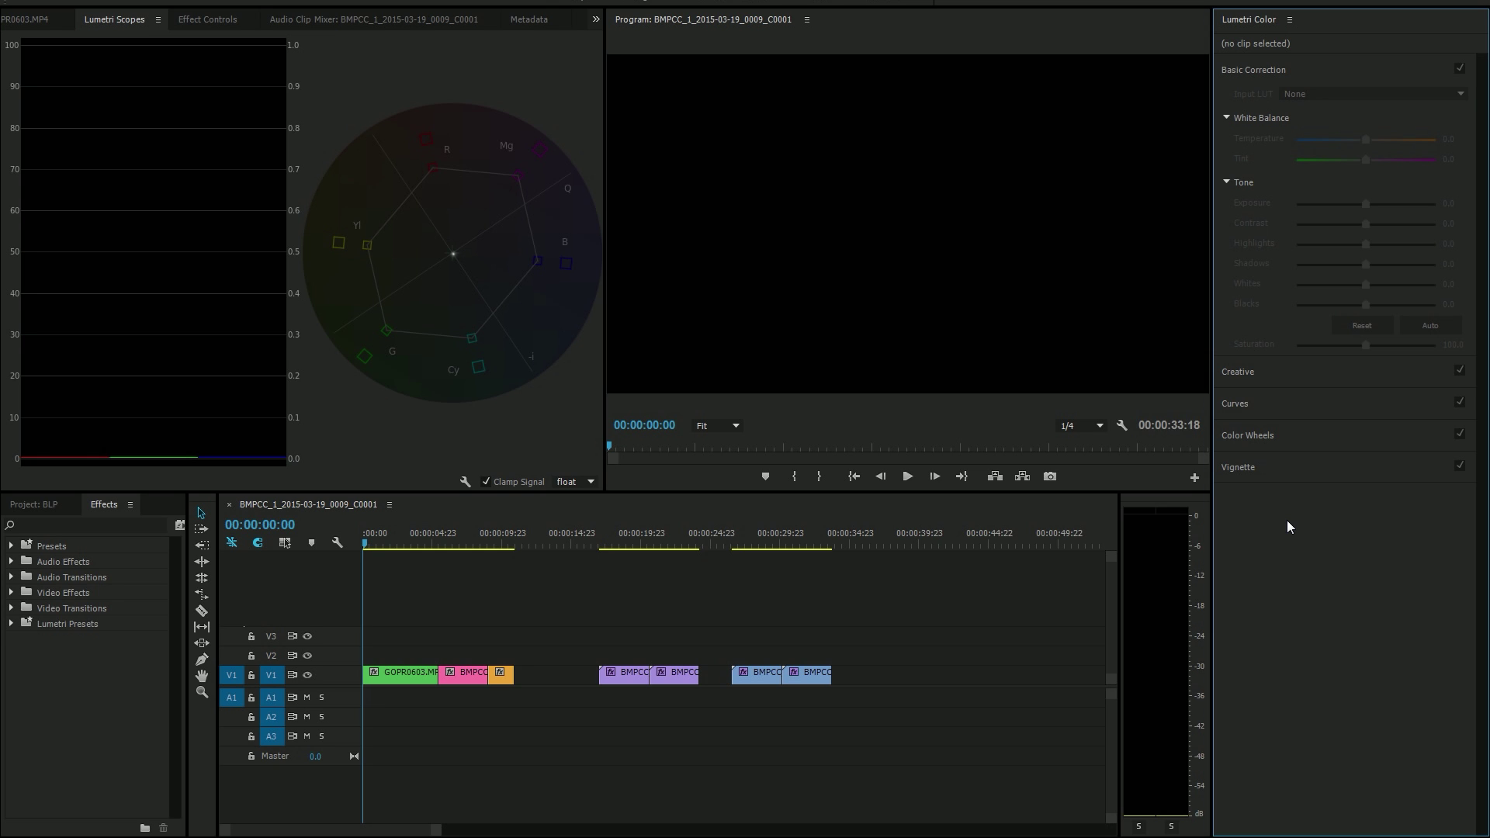
{"action": "left_click", "coordinate": [1011, 590]}
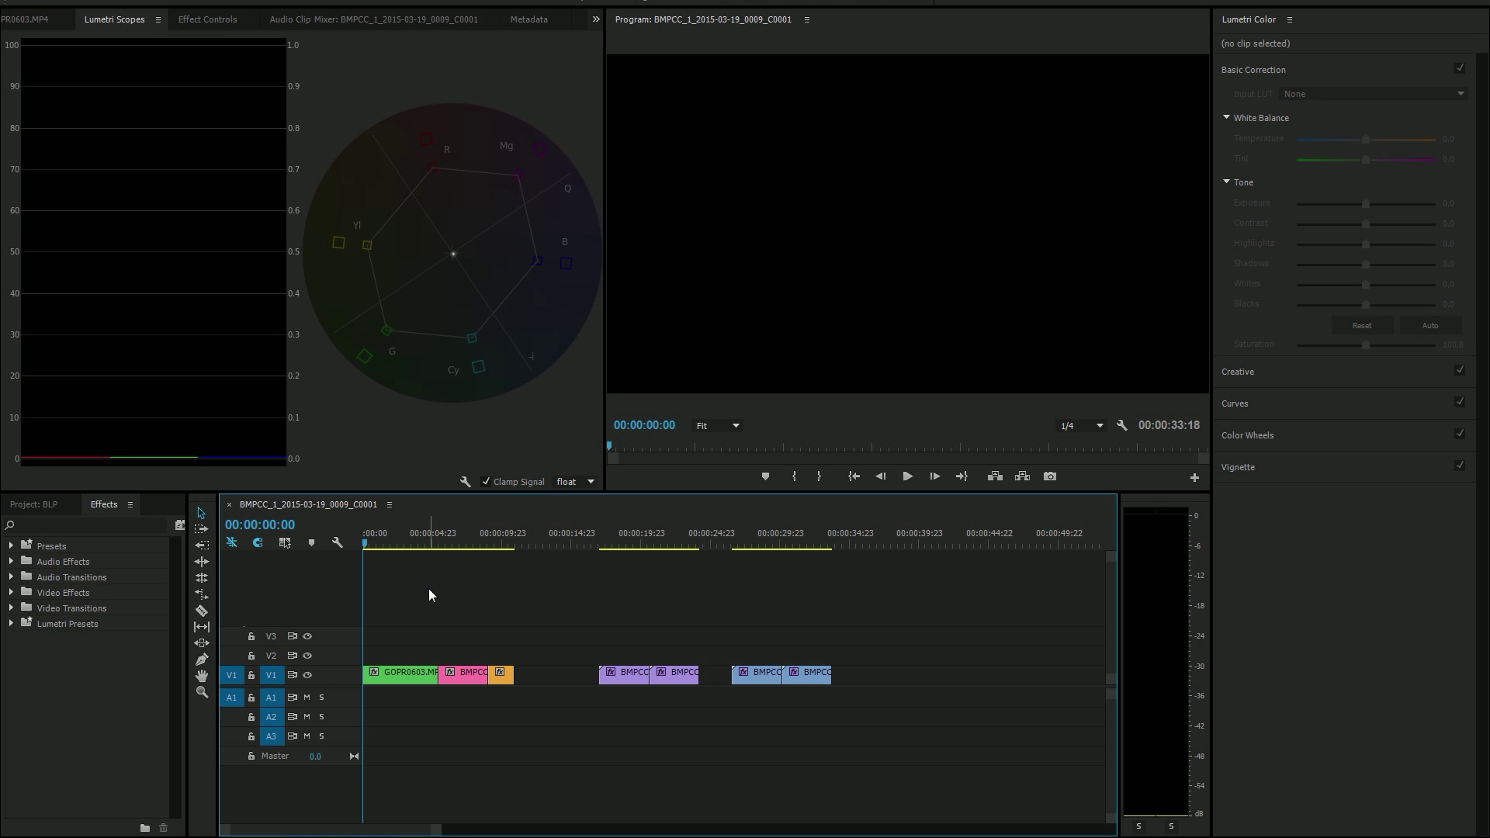
{"action": "left_click", "coordinate": [640, 447]}
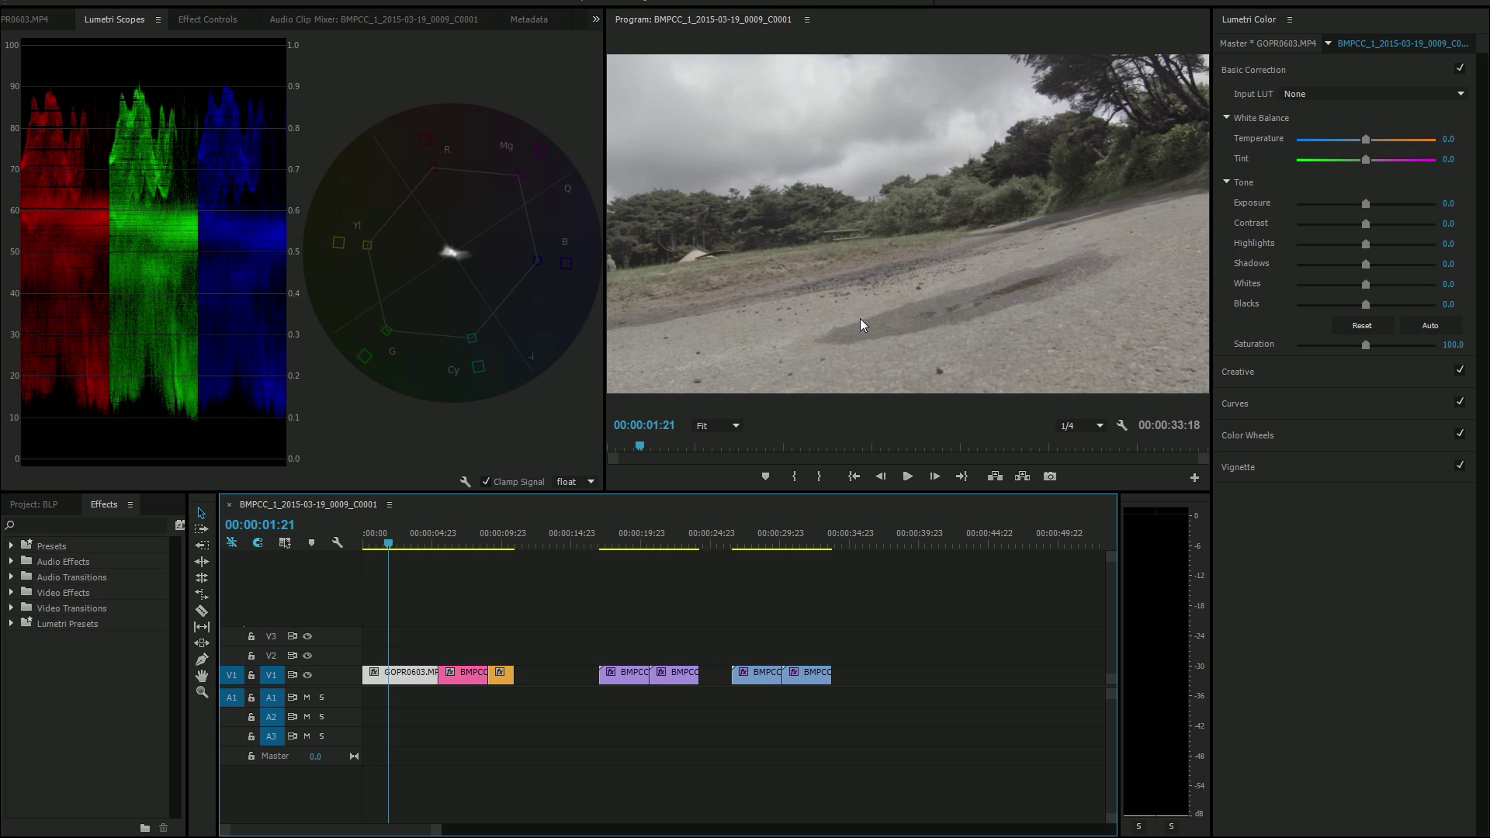
- Play the GoPro clip, return to 00:00:02:07, and browse for a LUT from the Creative Look list
{"action": "key", "text": "space"}
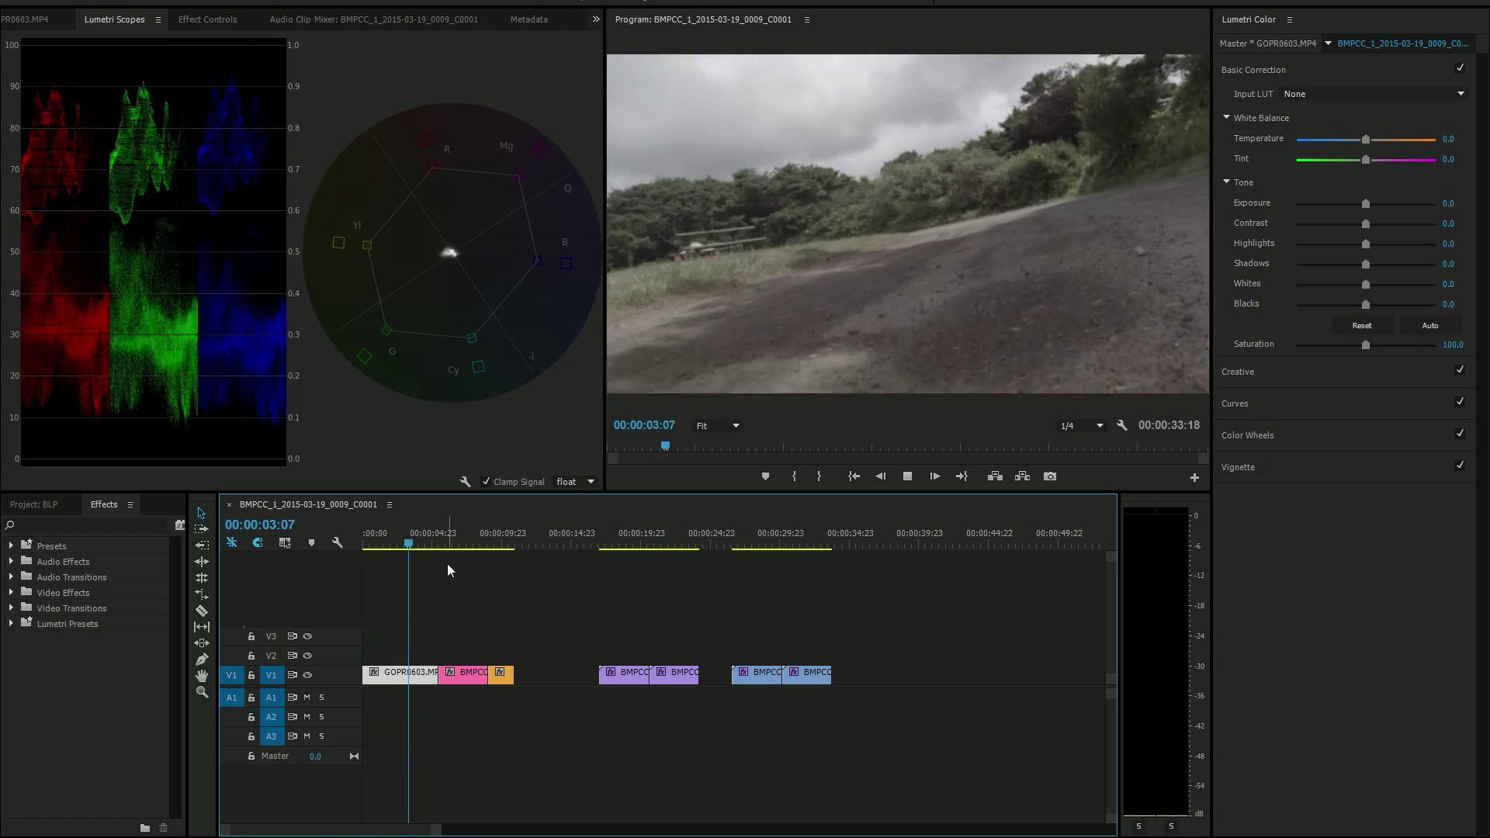
{"action": "left_click_drag", "start_coordinate": [410, 539], "coordinate": [394, 543]}
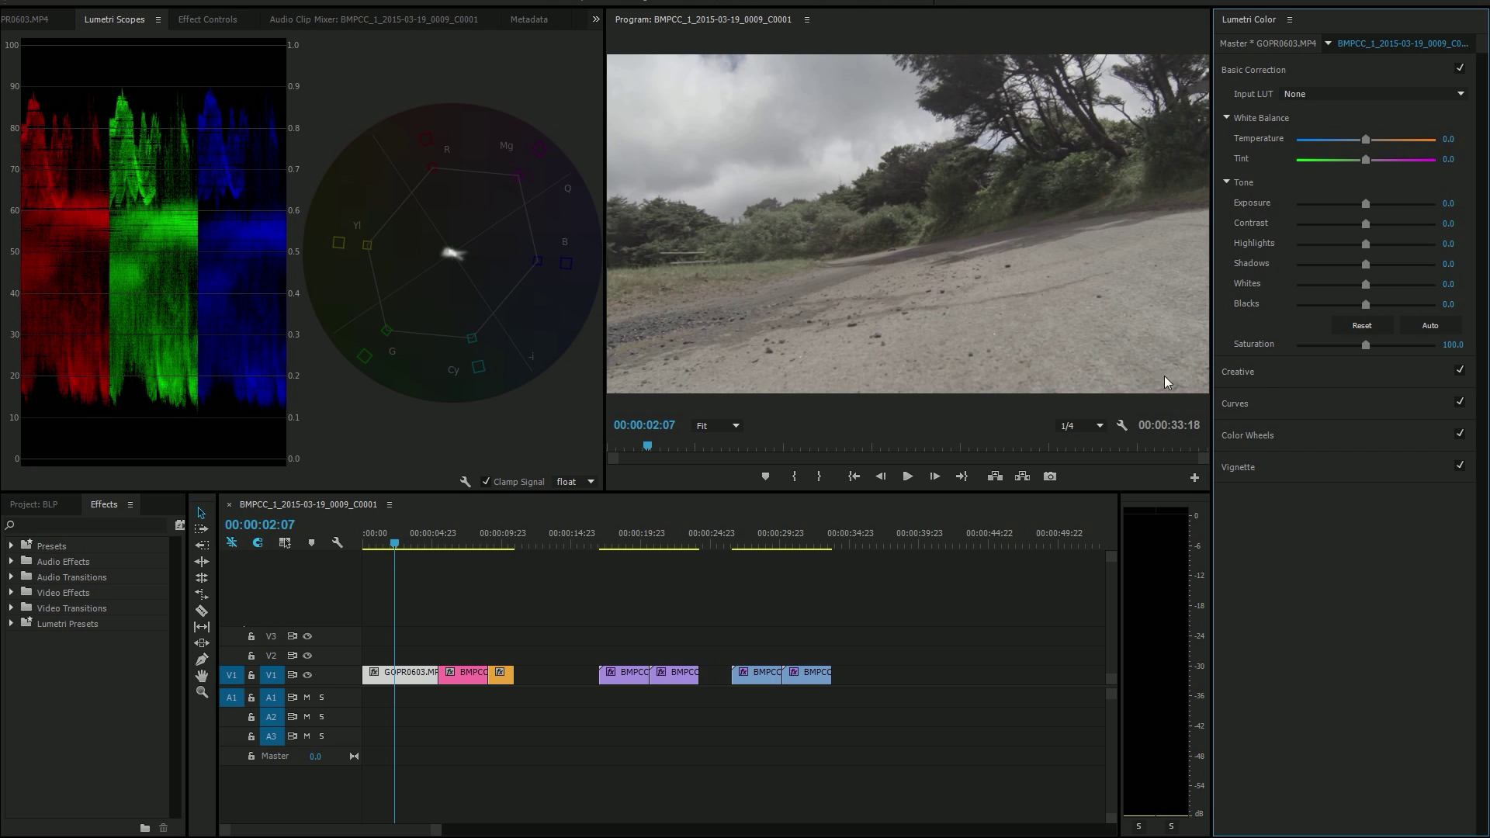
{"action": "left_click", "coordinate": [1250, 375]}
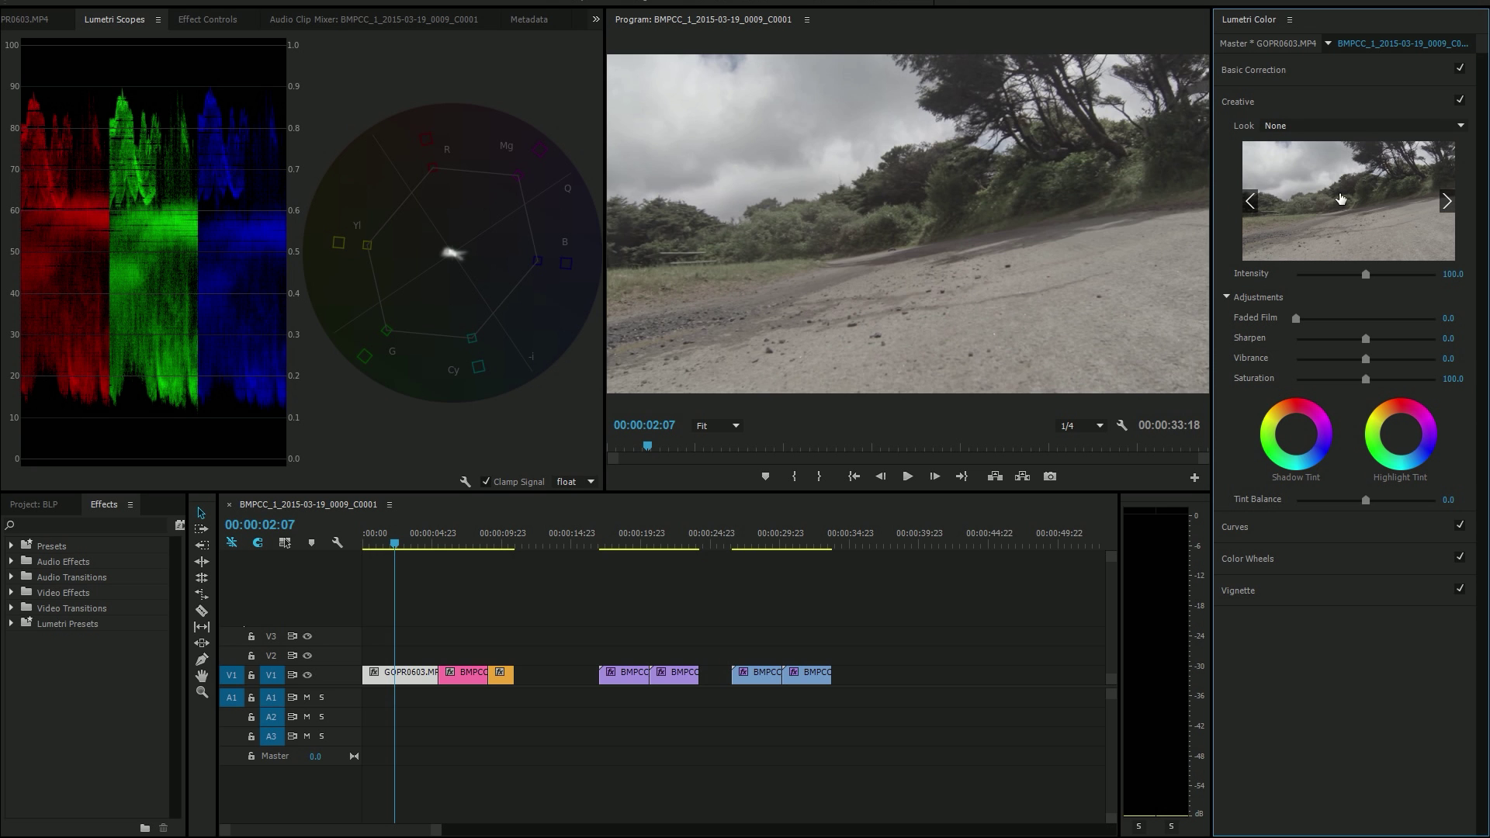
{"action": "left_click", "coordinate": [1285, 126]}
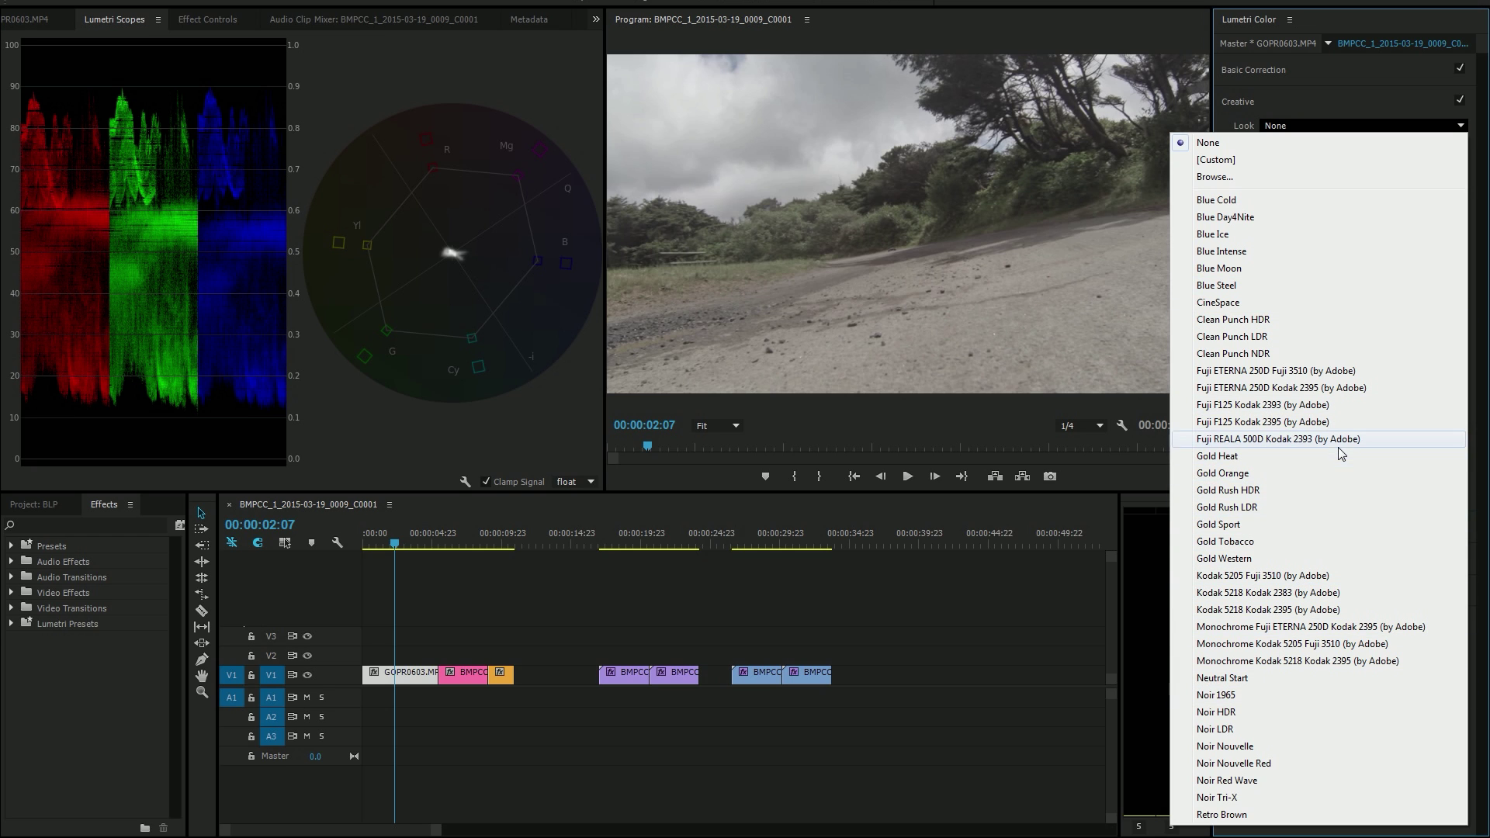
{"action": "left_click", "coordinate": [1272, 176]}
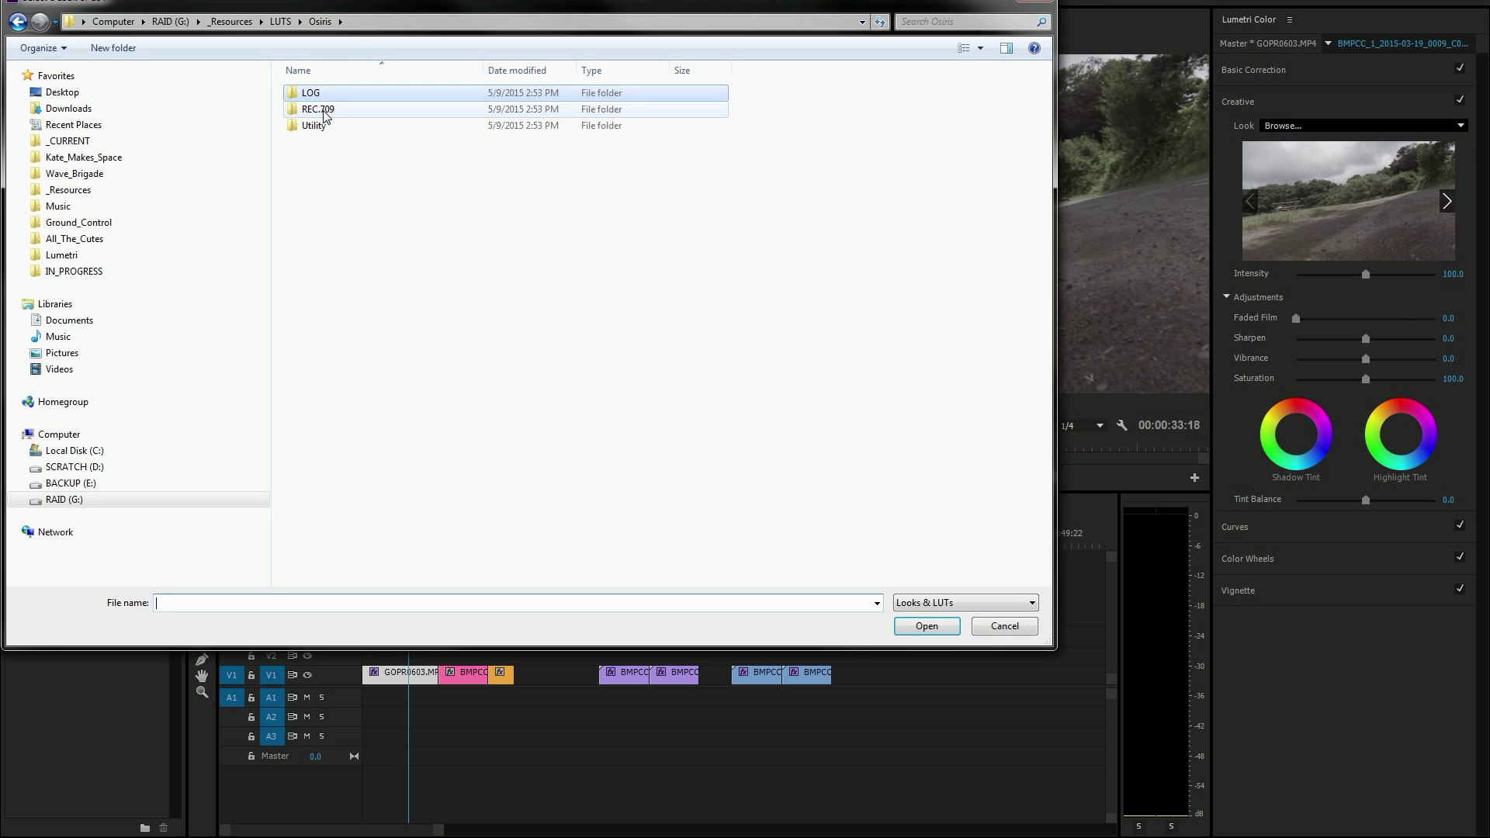
- Apply the Vision 6 - Rec.709 LUT from the Osiris REC.709 folder as the creative look
{"action": "double_click", "coordinate": [322, 111]}
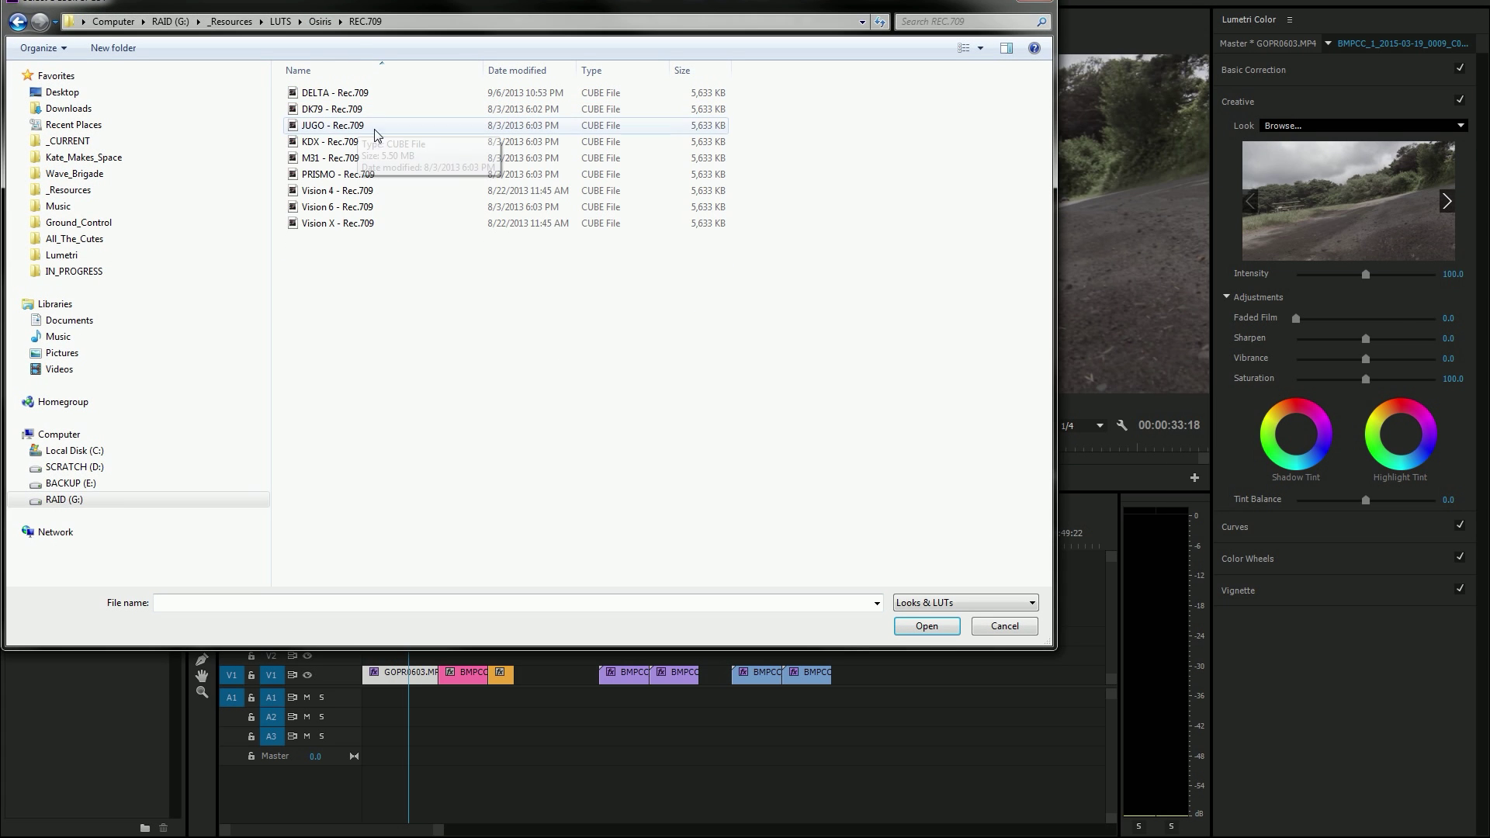
{"action": "left_click", "coordinate": [356, 208]}
{"action": "left_click", "coordinate": [926, 627]}
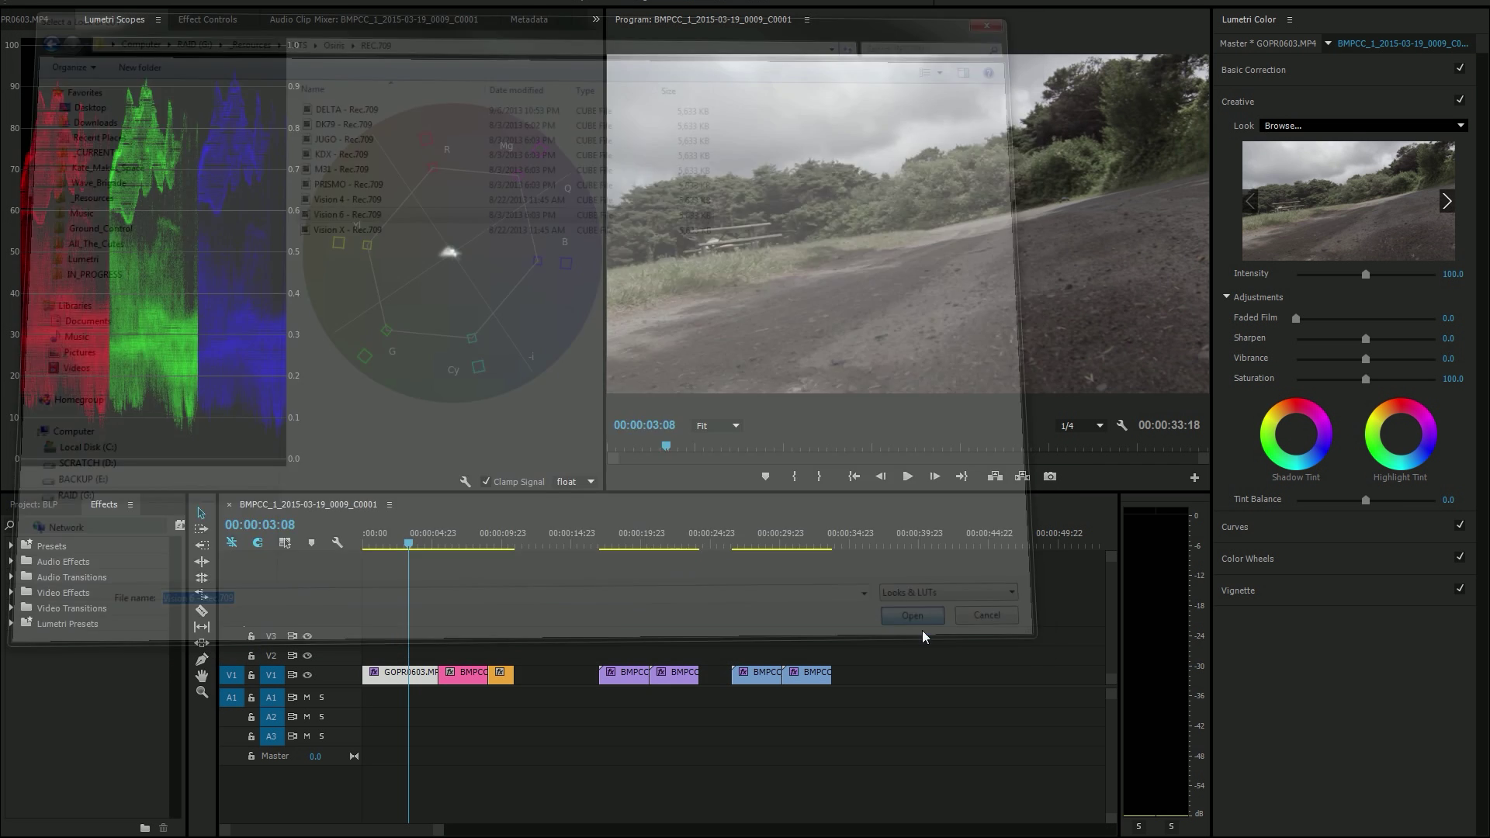
- Review the graded clip around 00:00:03:07 with enlarged scopes, enlarged preview and frame stepping
{"action": "left_click_drag", "start_coordinate": [402, 548], "coordinate": [425, 556]}
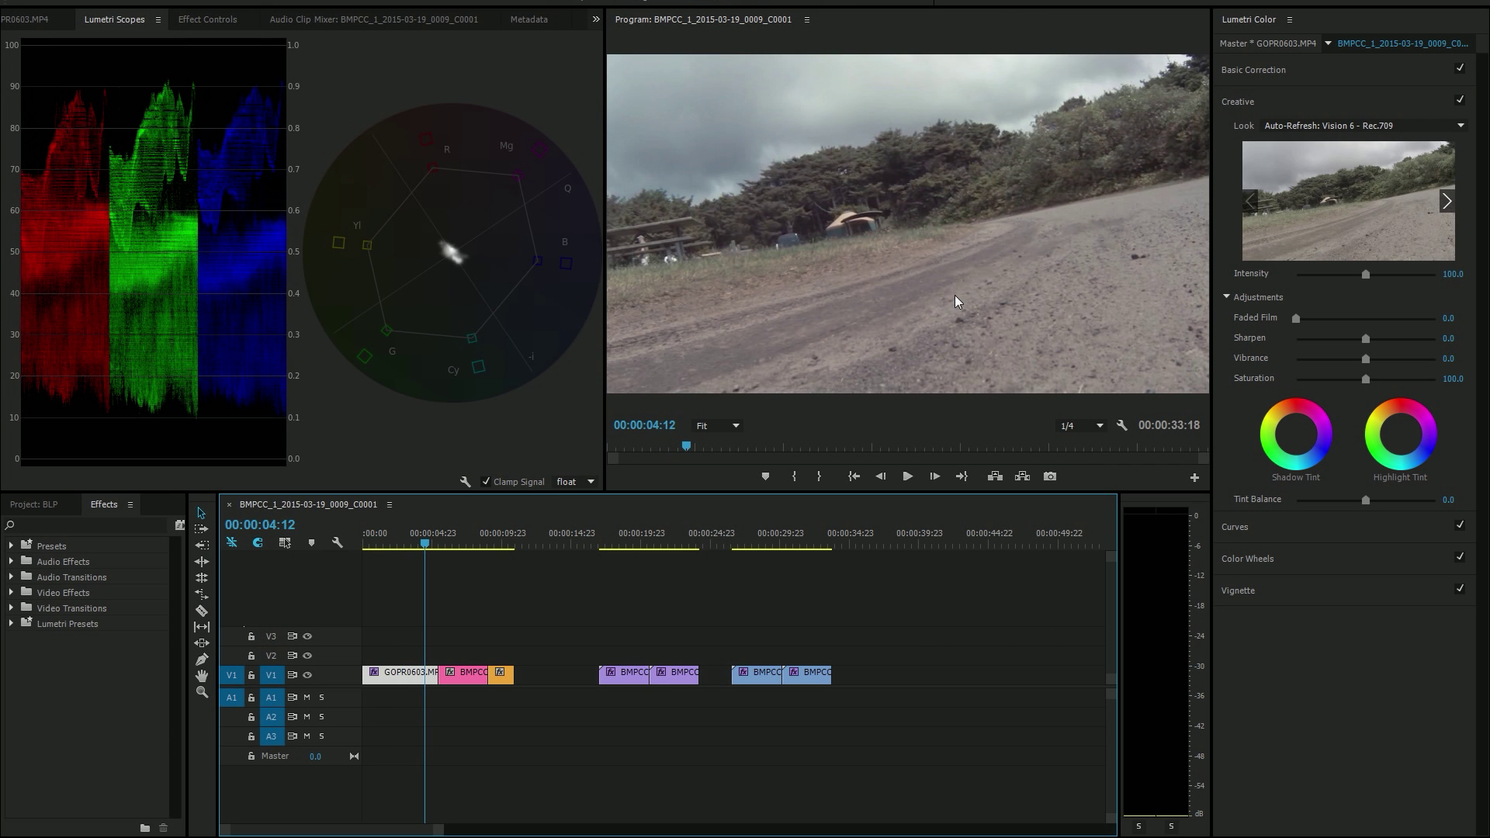
{"action": "left_click_drag", "start_coordinate": [421, 545], "coordinate": [407, 550]}
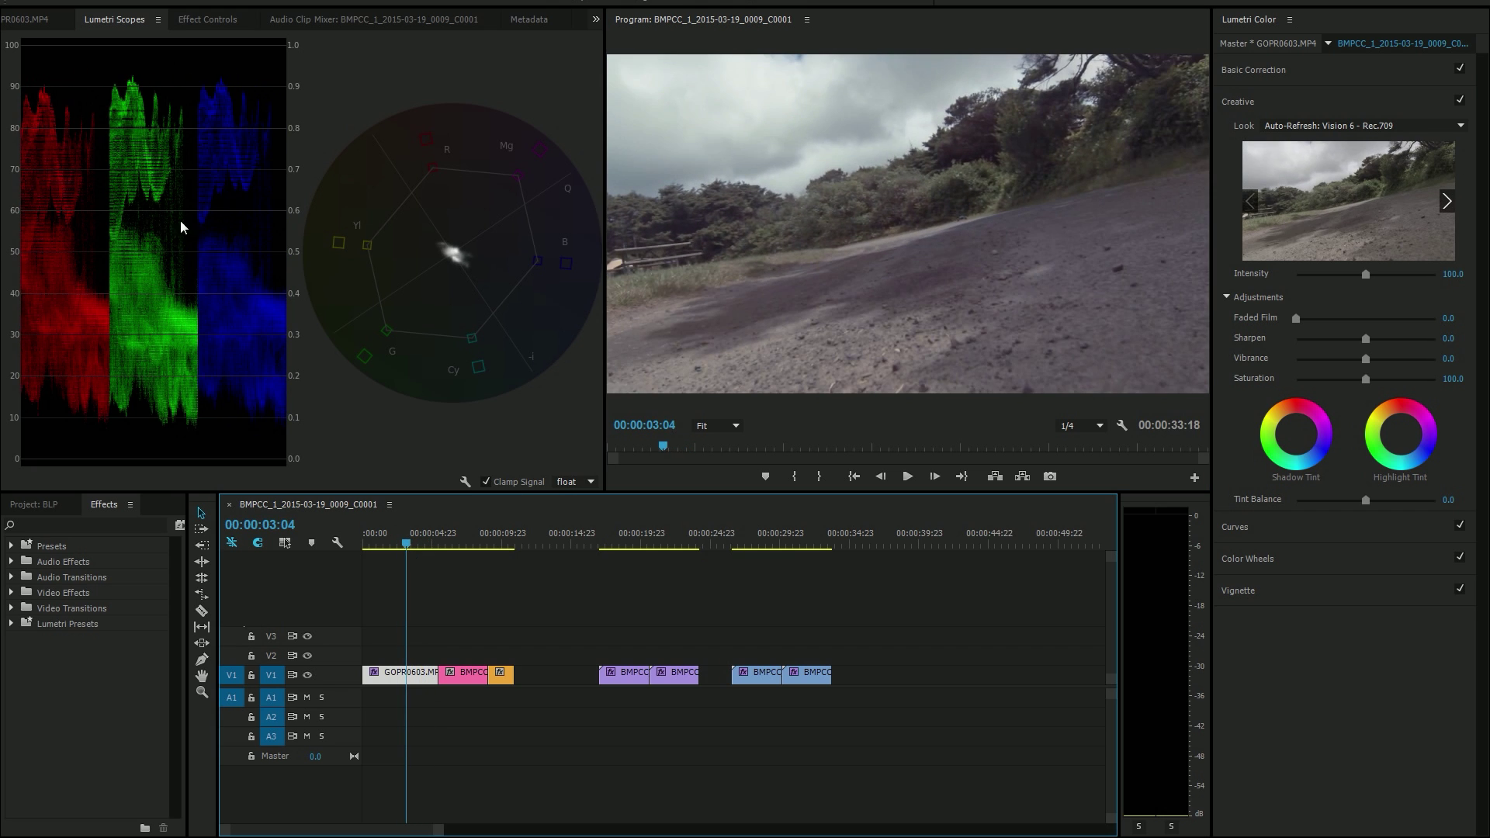
{"action": "key", "text": "grave"}
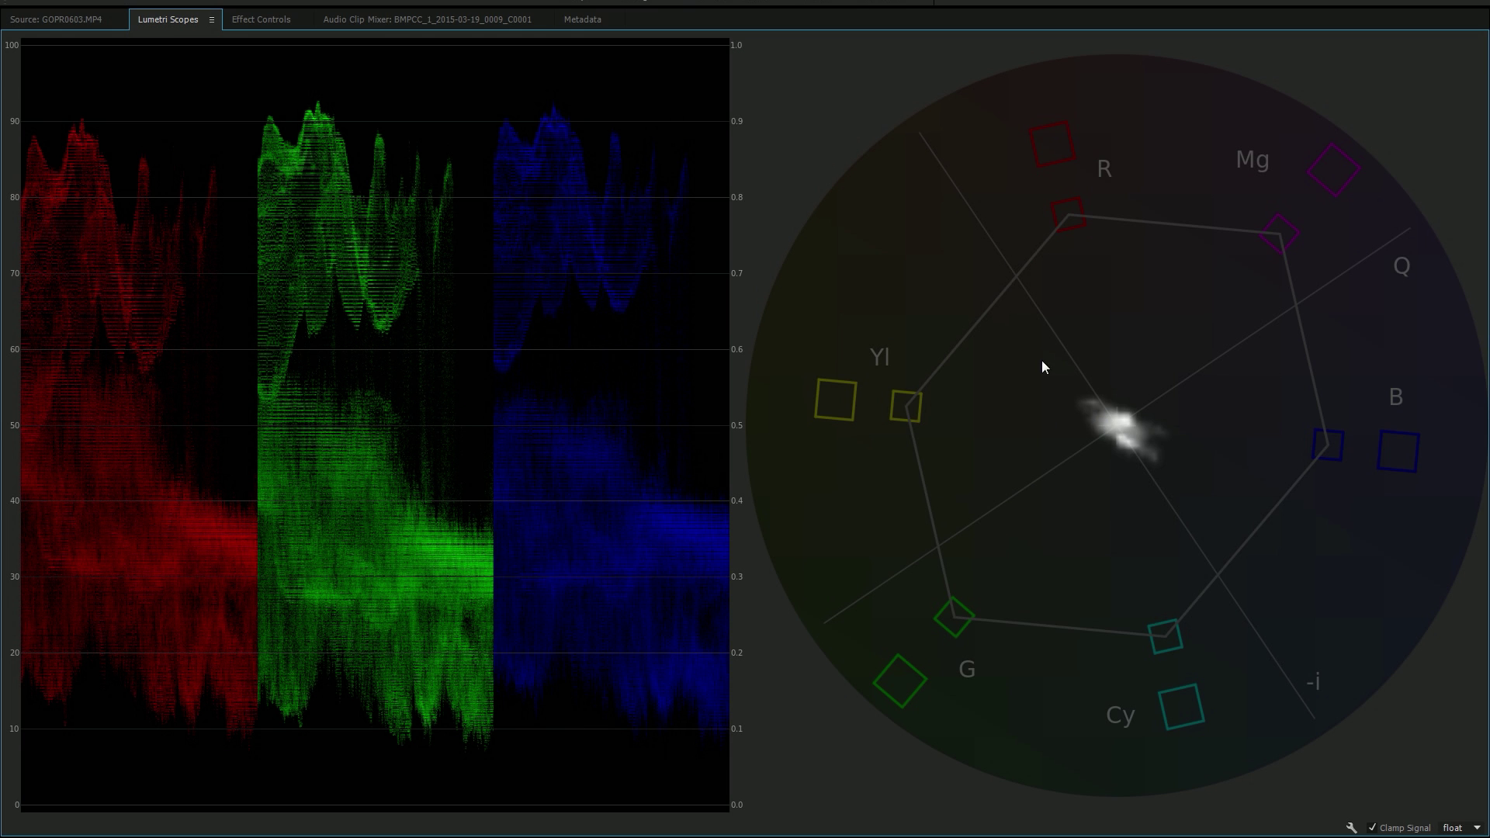
{"action": "key", "text": "grave"}
{"action": "key", "text": "grave"}
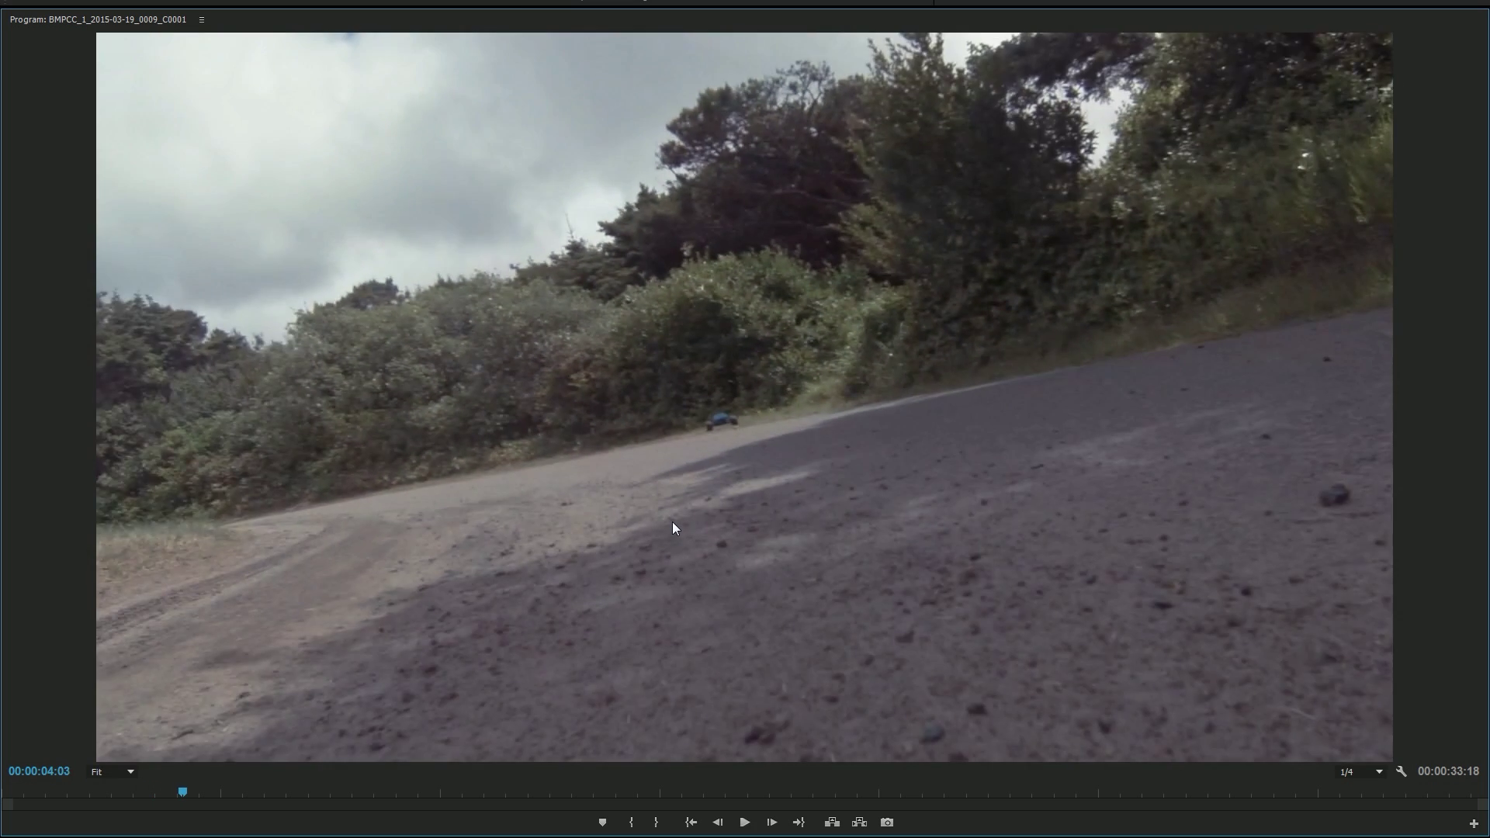
{"action": "key", "text": "space"}
{"action": "key", "text": "shift+Right"}
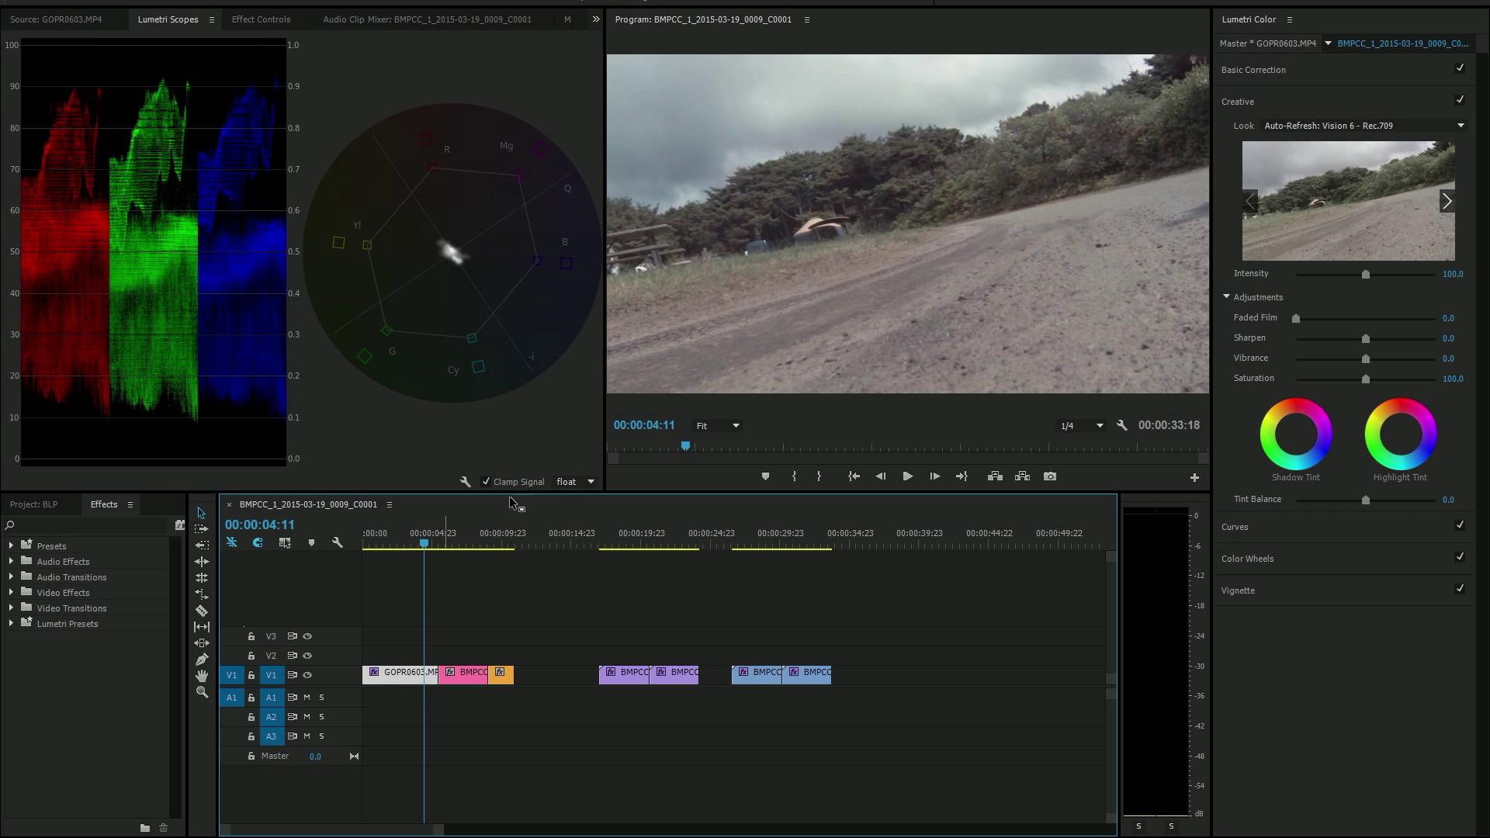
{"action": "left_click", "coordinate": [862, 292]}
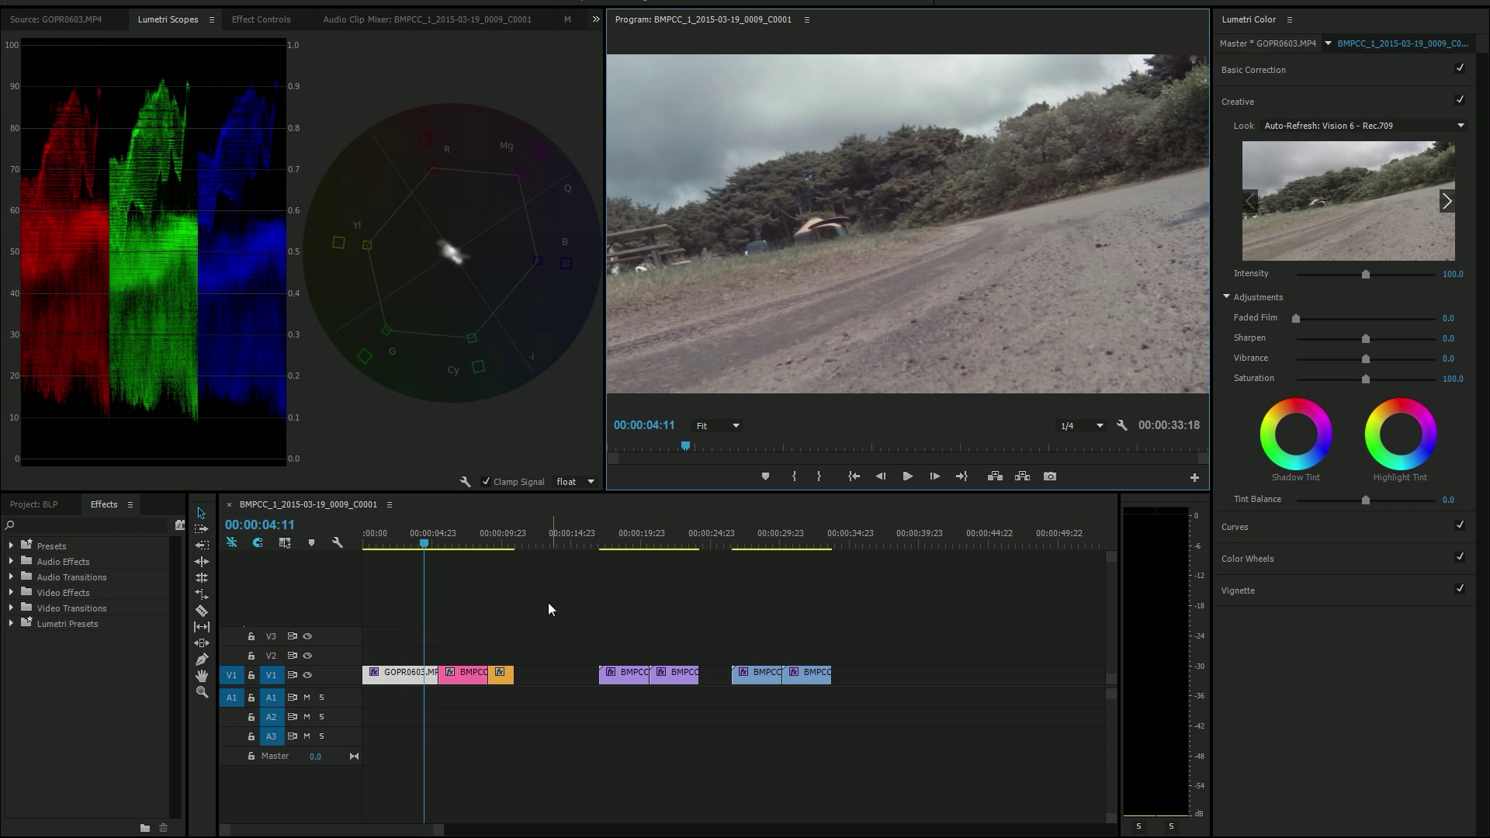
- Set the Creative Look to None and review playback in the maximized Program Monitor
{"action": "left_click", "coordinate": [1460, 125]}
{"action": "left_click", "coordinate": [1388, 144]}
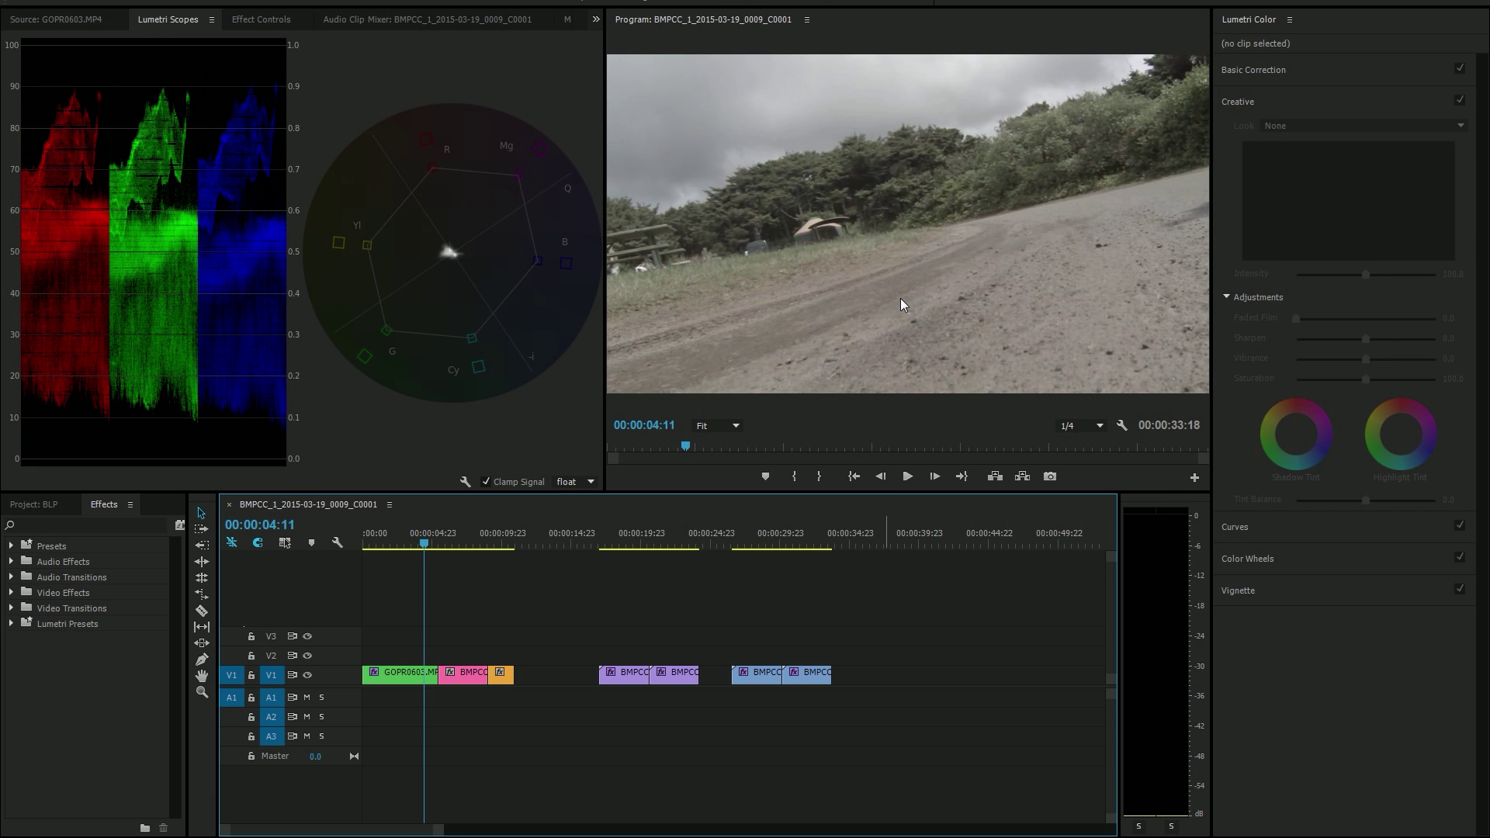
{"action": "key", "text": "grave"}
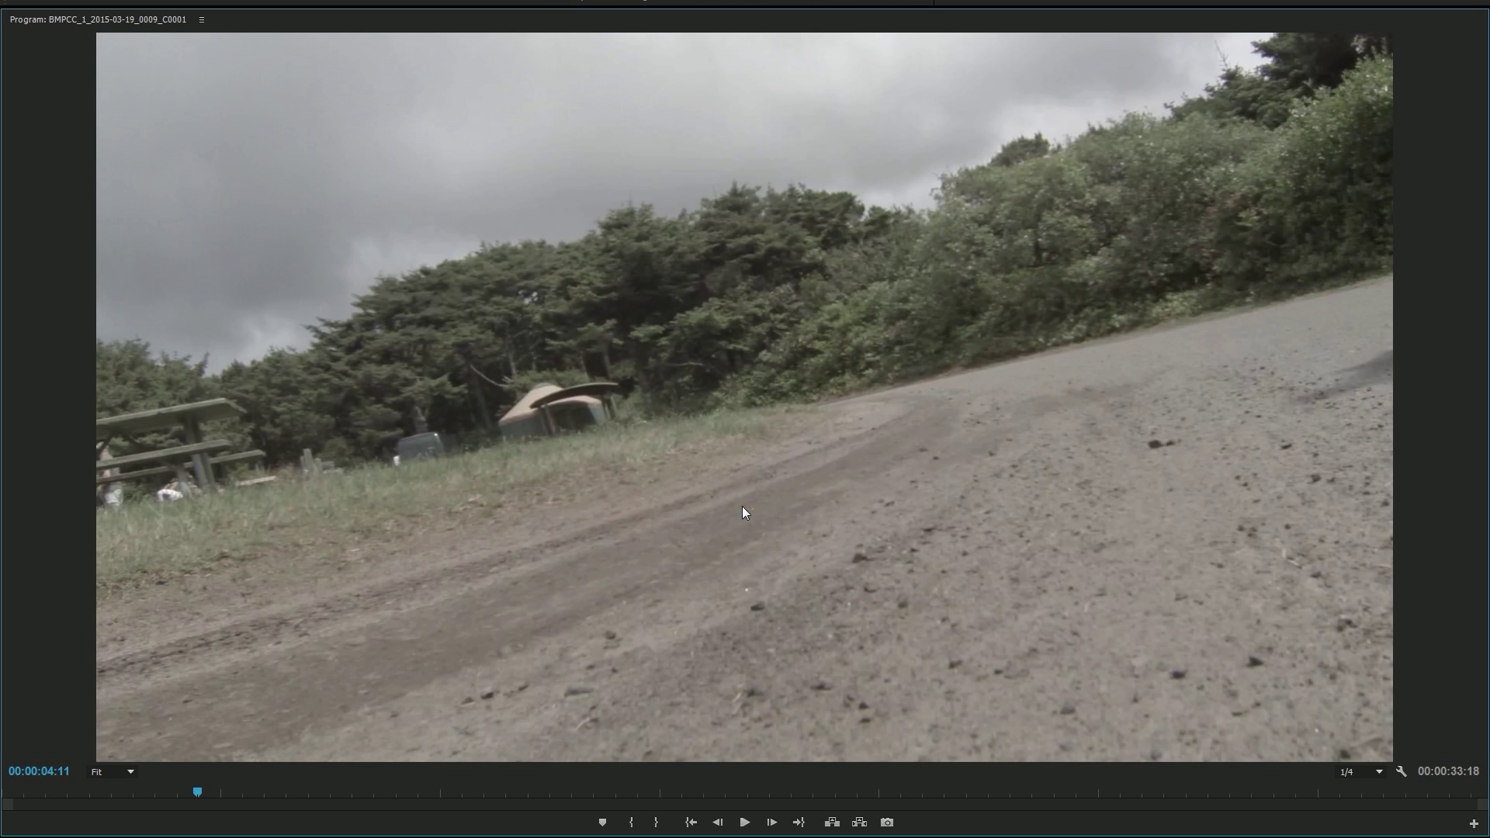
{"action": "key", "text": "space"}
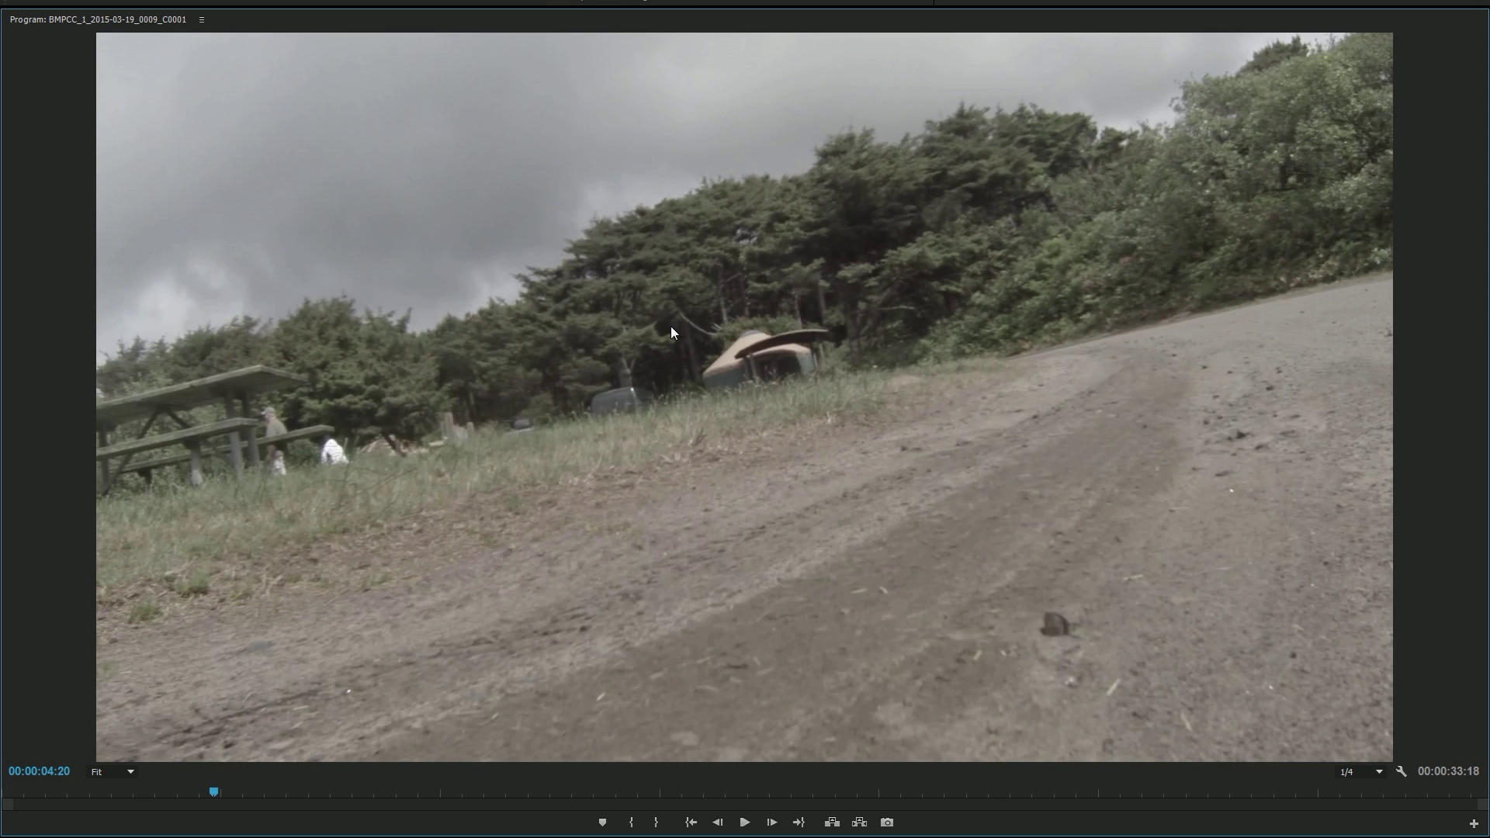
{"action": "key", "text": "grave"}
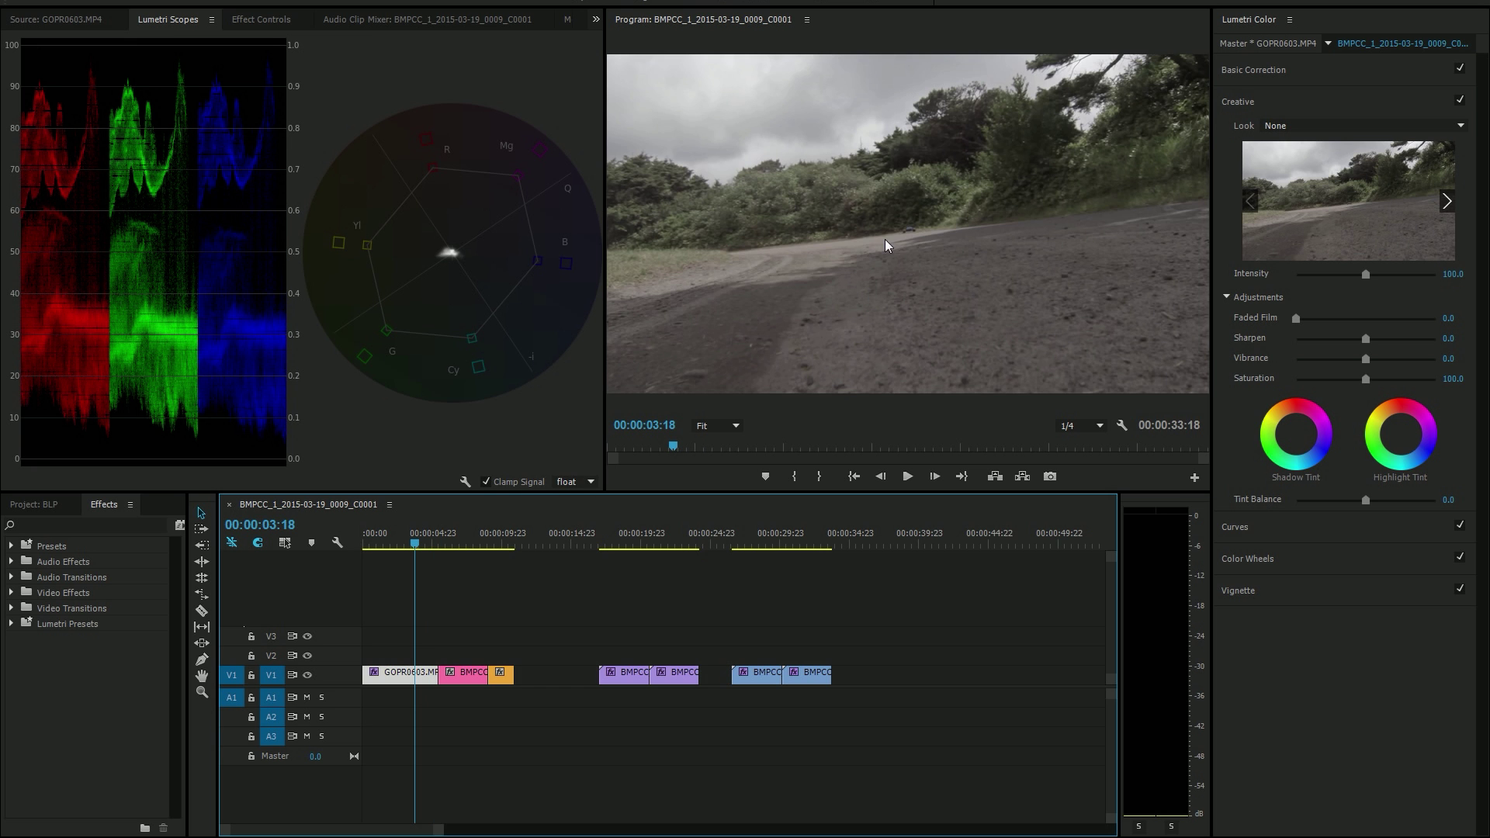
{"action": "key", "text": "grave"}
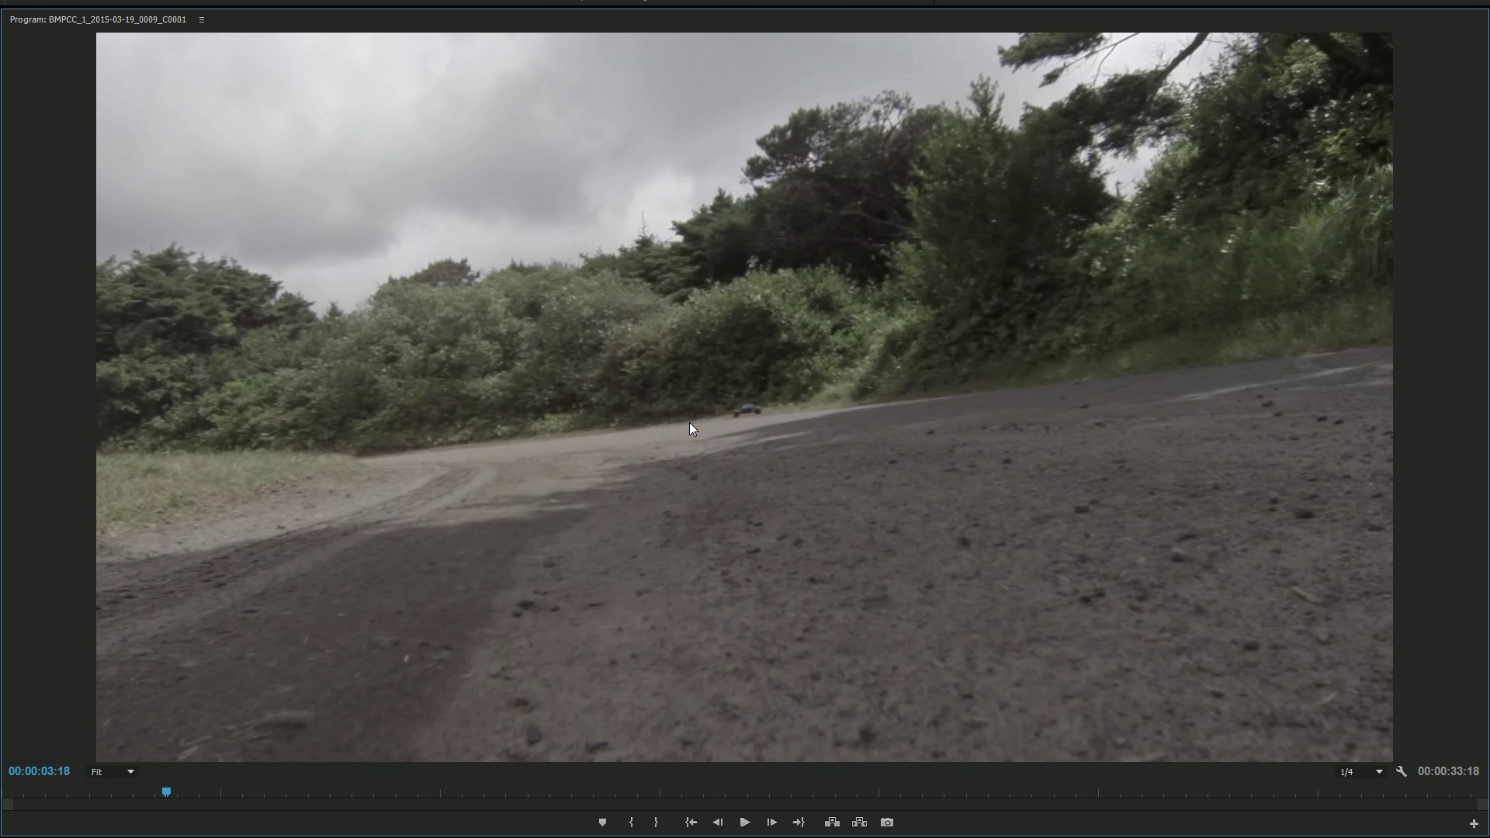
{"action": "key", "text": "grave"}
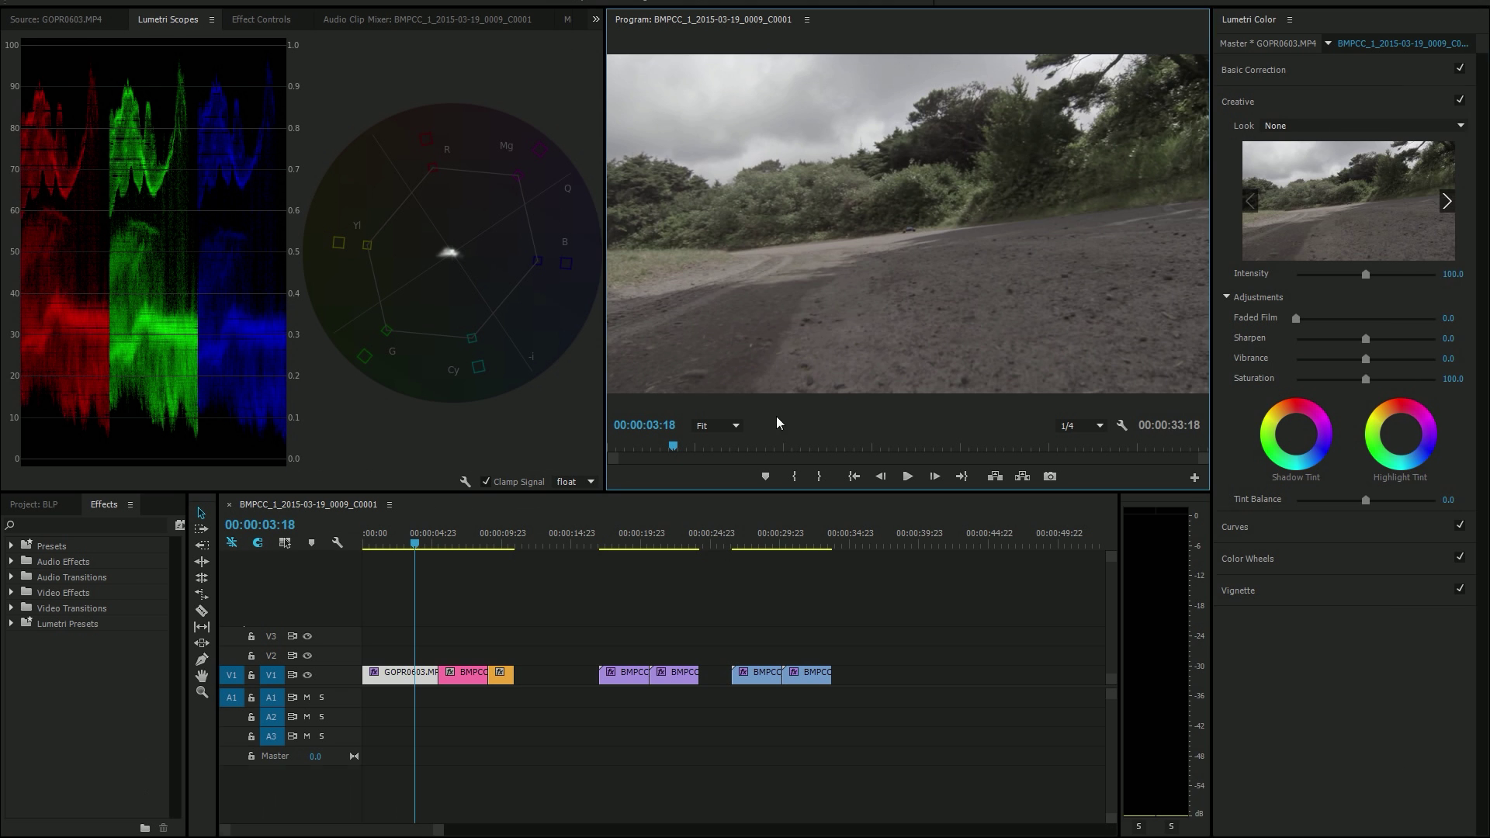
- Load the Vision 6 - LOG LUT as the creative look and inspect it in the maximized Program Monitor
{"action": "left_click", "coordinate": [1298, 124]}
{"action": "left_click", "coordinate": [1259, 178]}
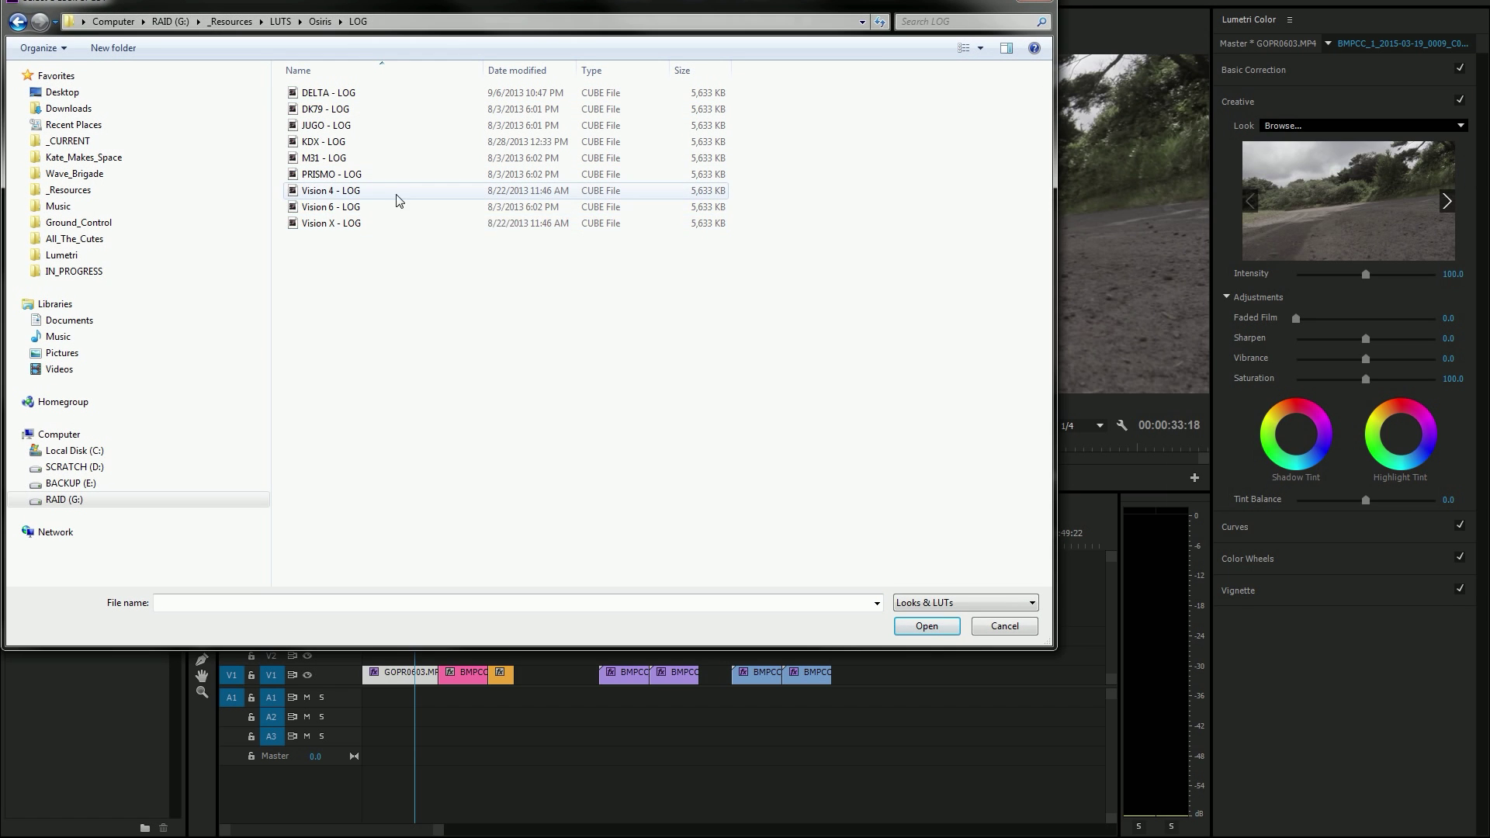
{"action": "left_click", "coordinate": [348, 210]}
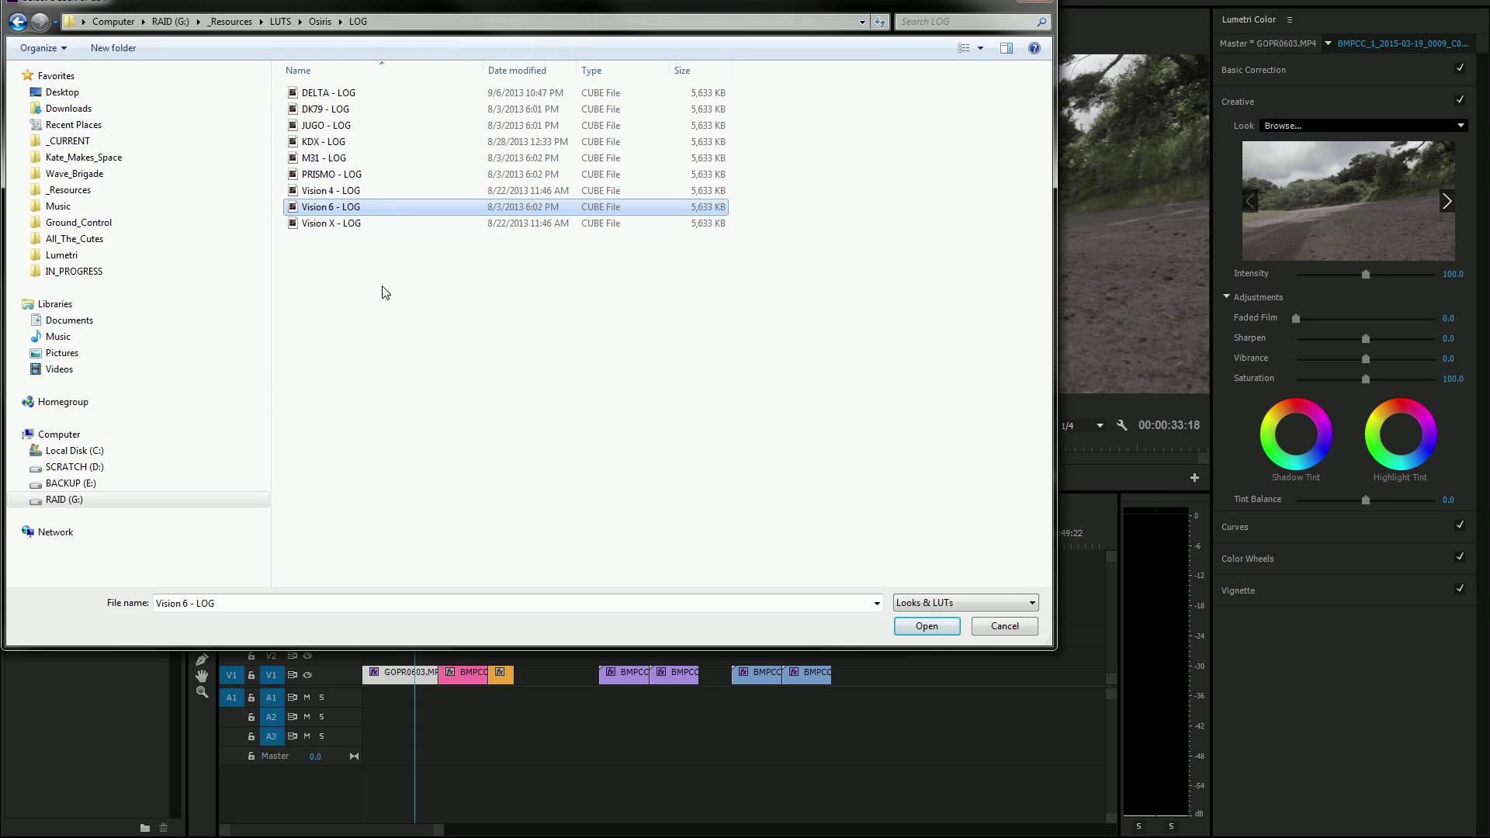
{"action": "left_click", "coordinate": [905, 622]}
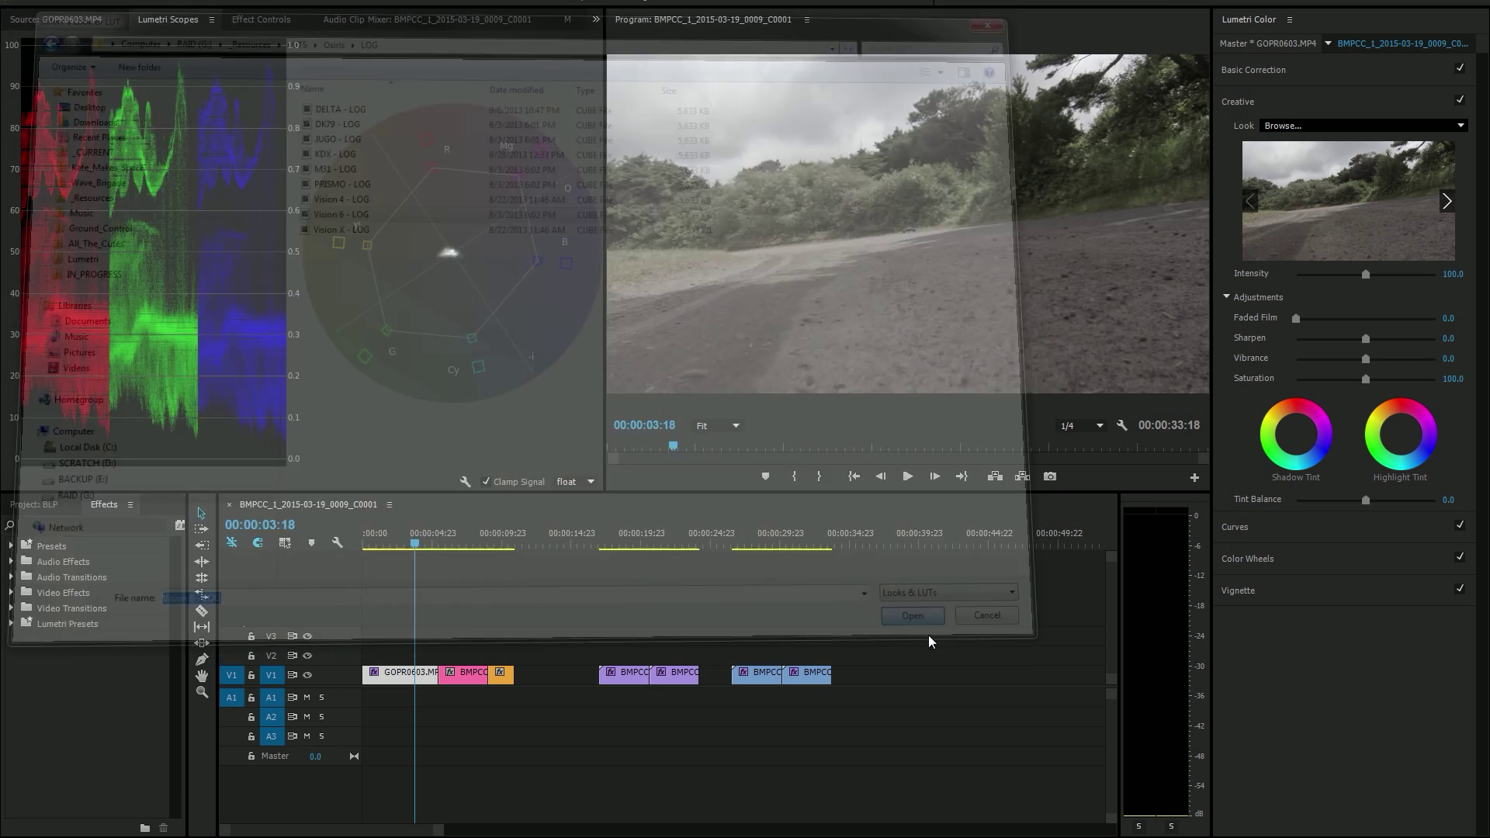
{"action": "key", "text": "grave"}
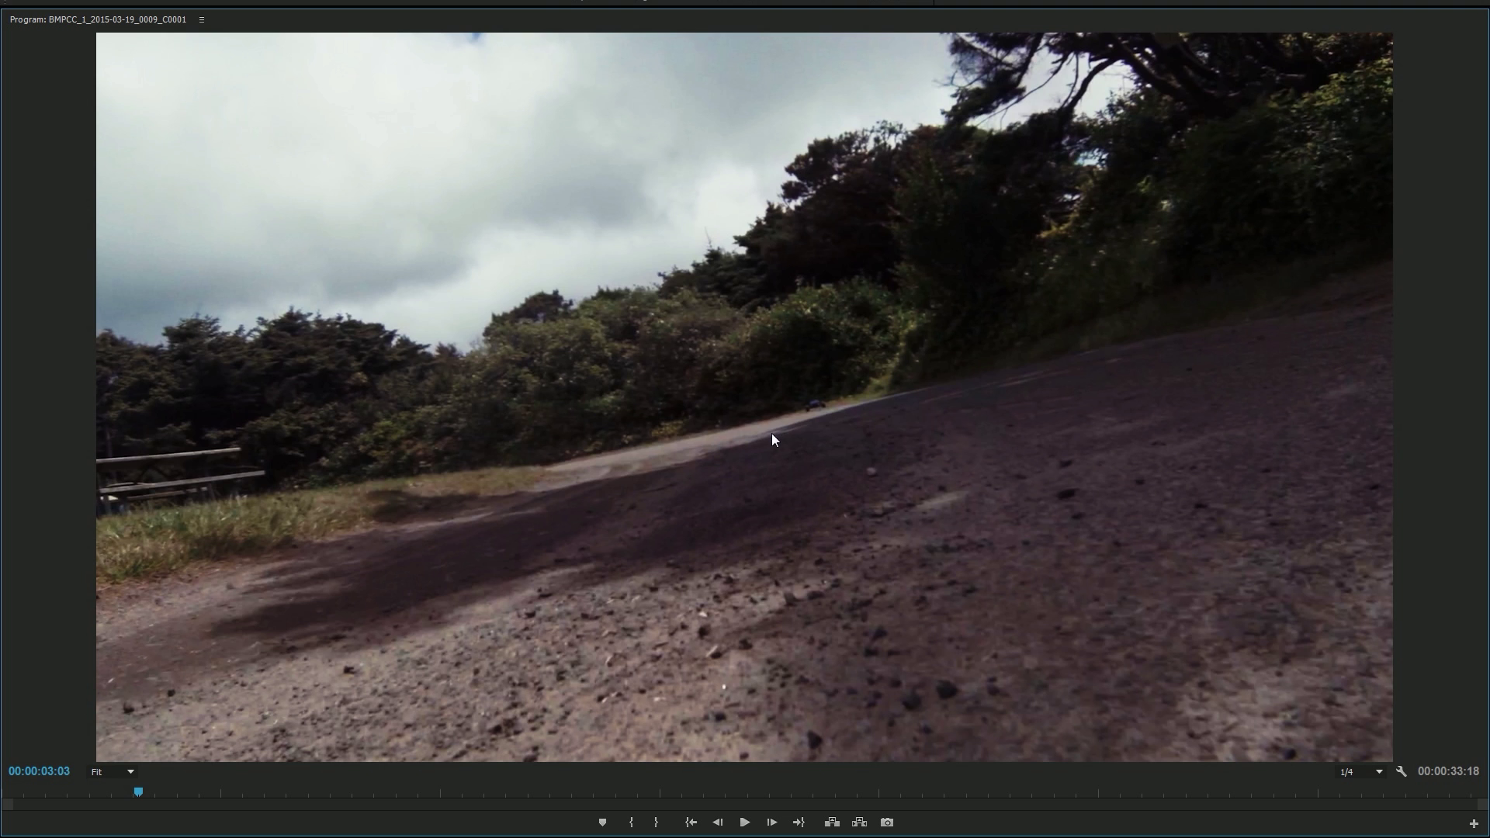
{"action": "key", "text": "grave"}
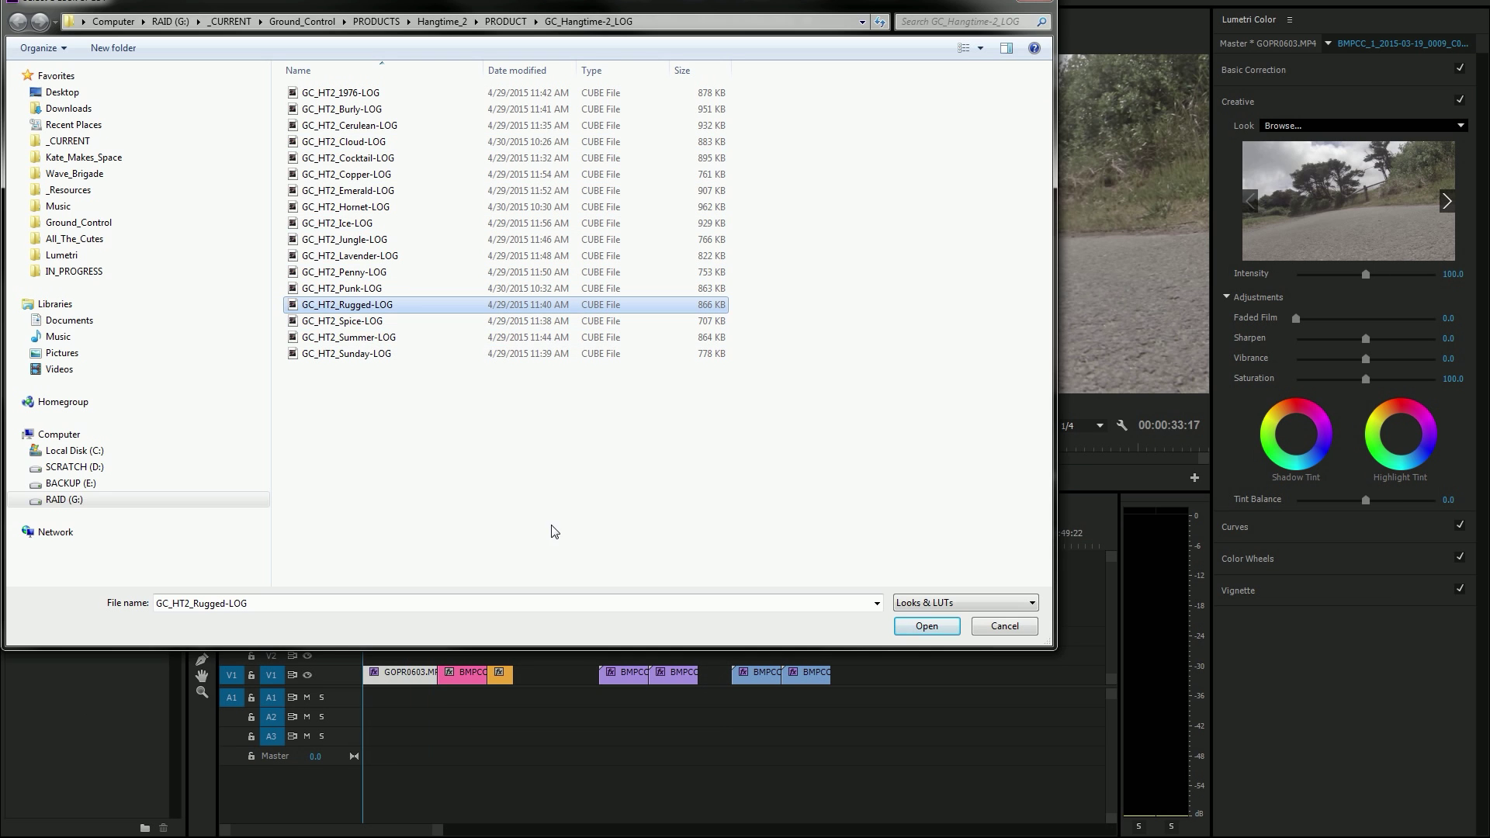
- Apply the GC_HT2_Rugged-LOG LUT and preview it at 00:00:01:19, 00:00:03:02 and 00:00:02:11
{"action": "left_click", "coordinate": [927, 626]}
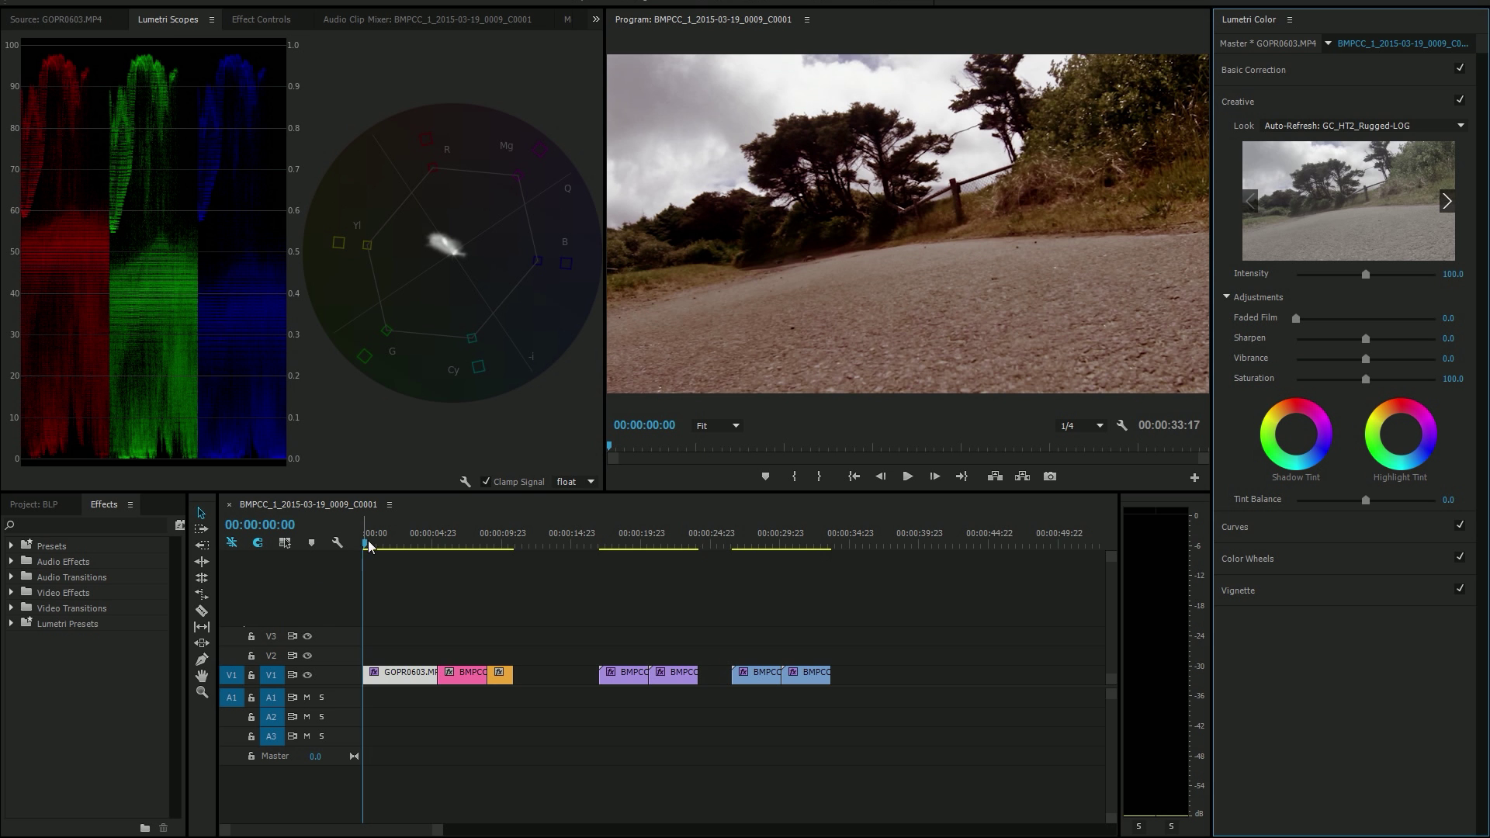
{"action": "mouse_move", "coordinate": [371, 543]}
{"action": "left_mouse_down"}
{"action": "mouse_move", "coordinate": [403, 543]}
{"action": "mouse_move", "coordinate": [389, 550]}
{"action": "left_mouse_up"}
{"action": "key", "text": "space"}
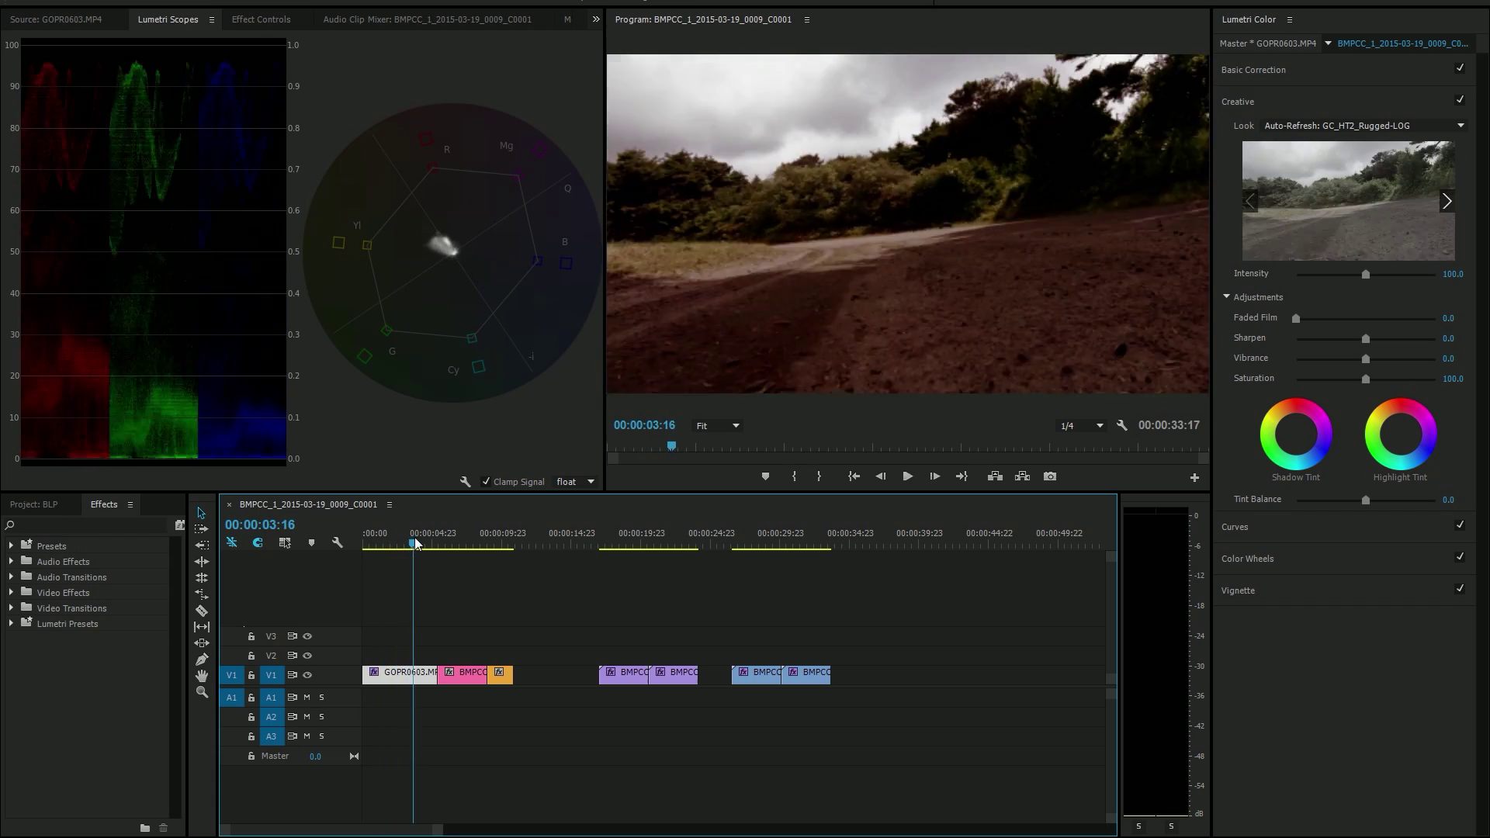
{"action": "left_click_drag", "start_coordinate": [406, 543], "coordinate": [407, 540]}
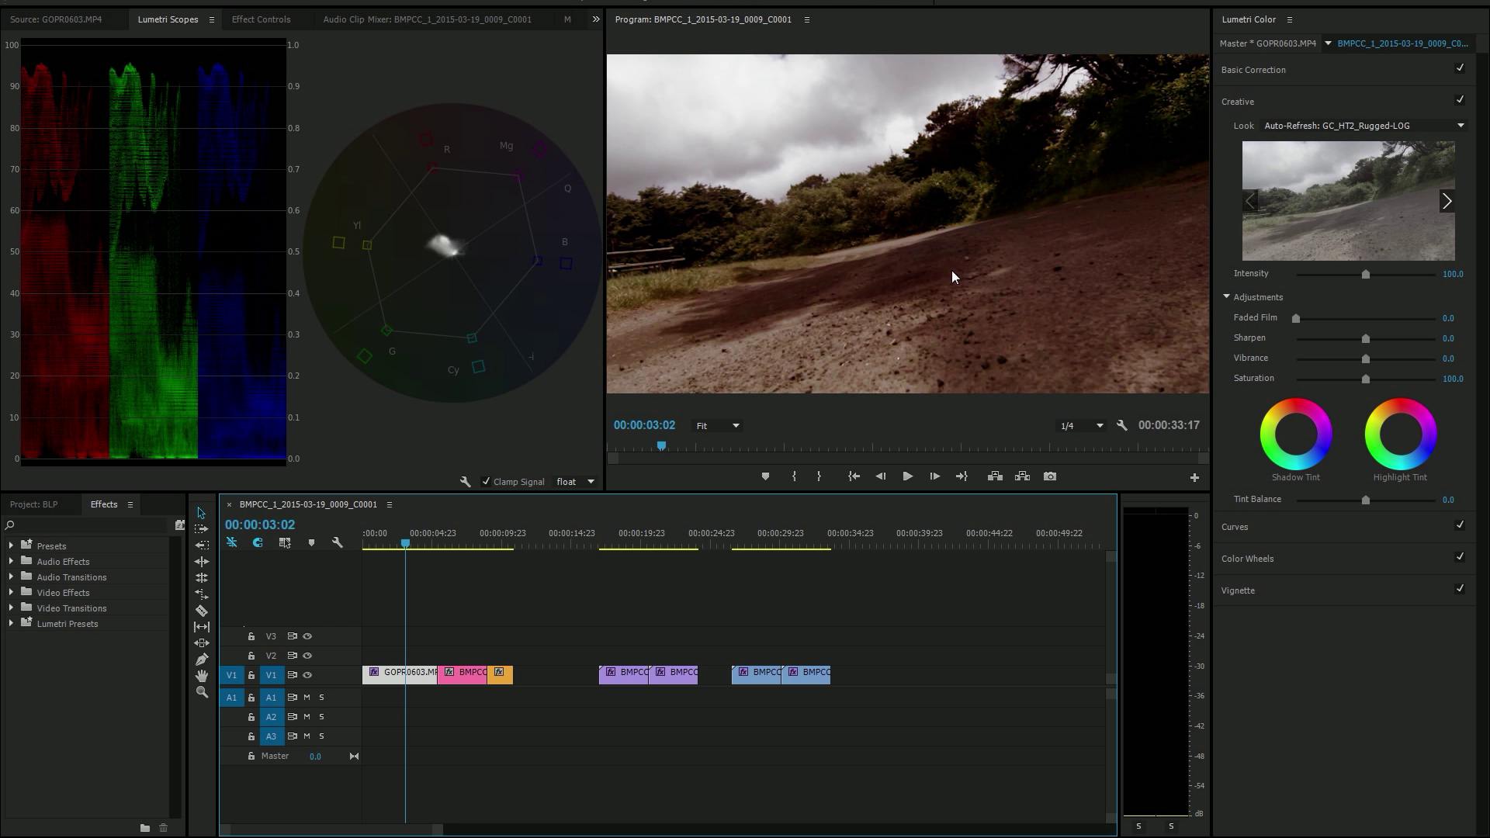
{"action": "left_click_drag", "start_coordinate": [402, 538], "coordinate": [436, 553]}
{"action": "key", "text": "="}
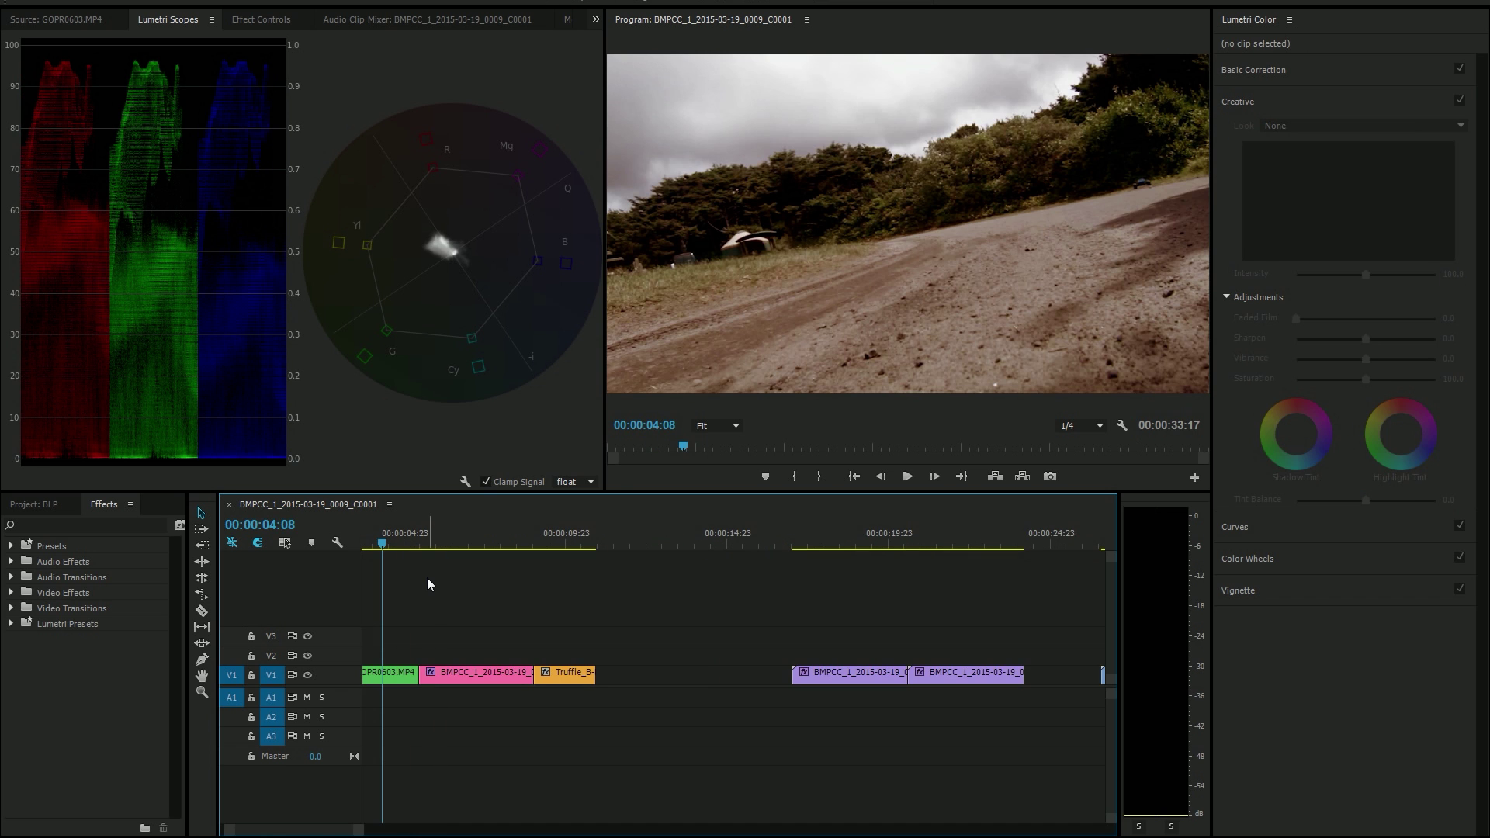
- Select the Truffle clip and load GC_Reign_Heat-BMDFilm as its creative look
{"action": "left_click", "coordinate": [584, 567]}
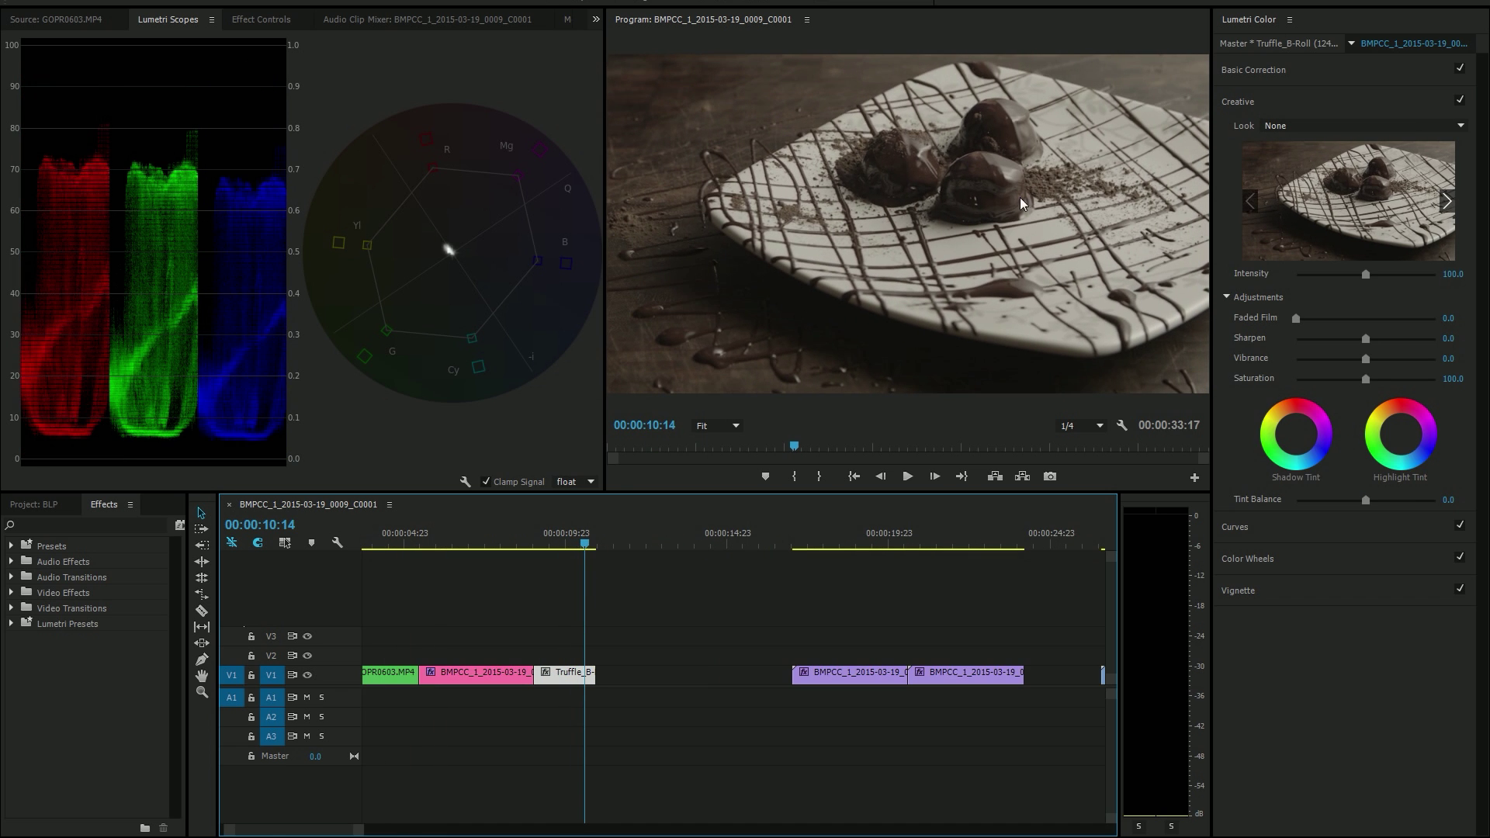
{"action": "left_click", "coordinate": [1306, 125]}
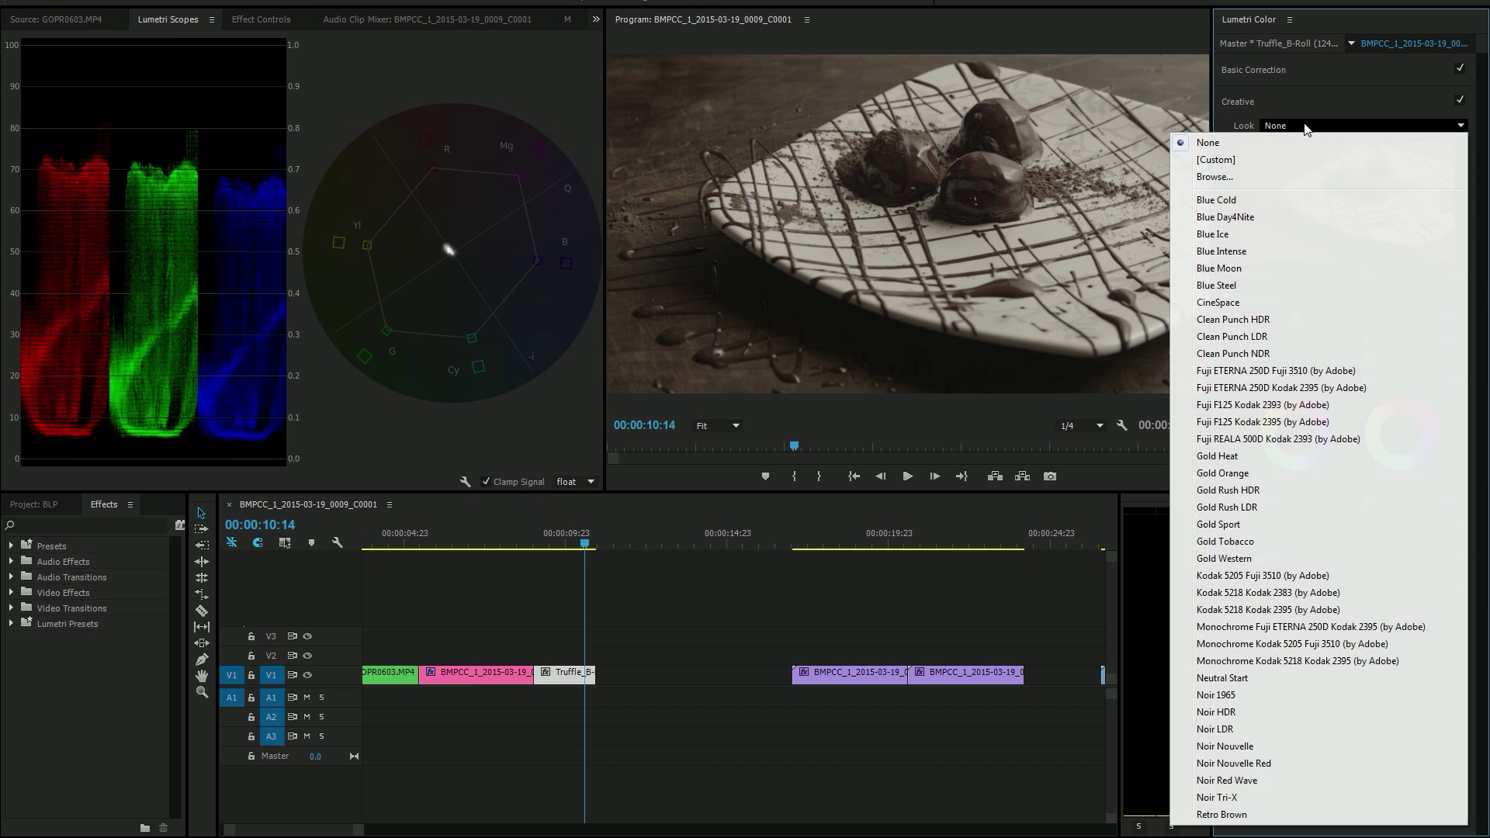
{"action": "left_click", "coordinate": [1262, 179]}
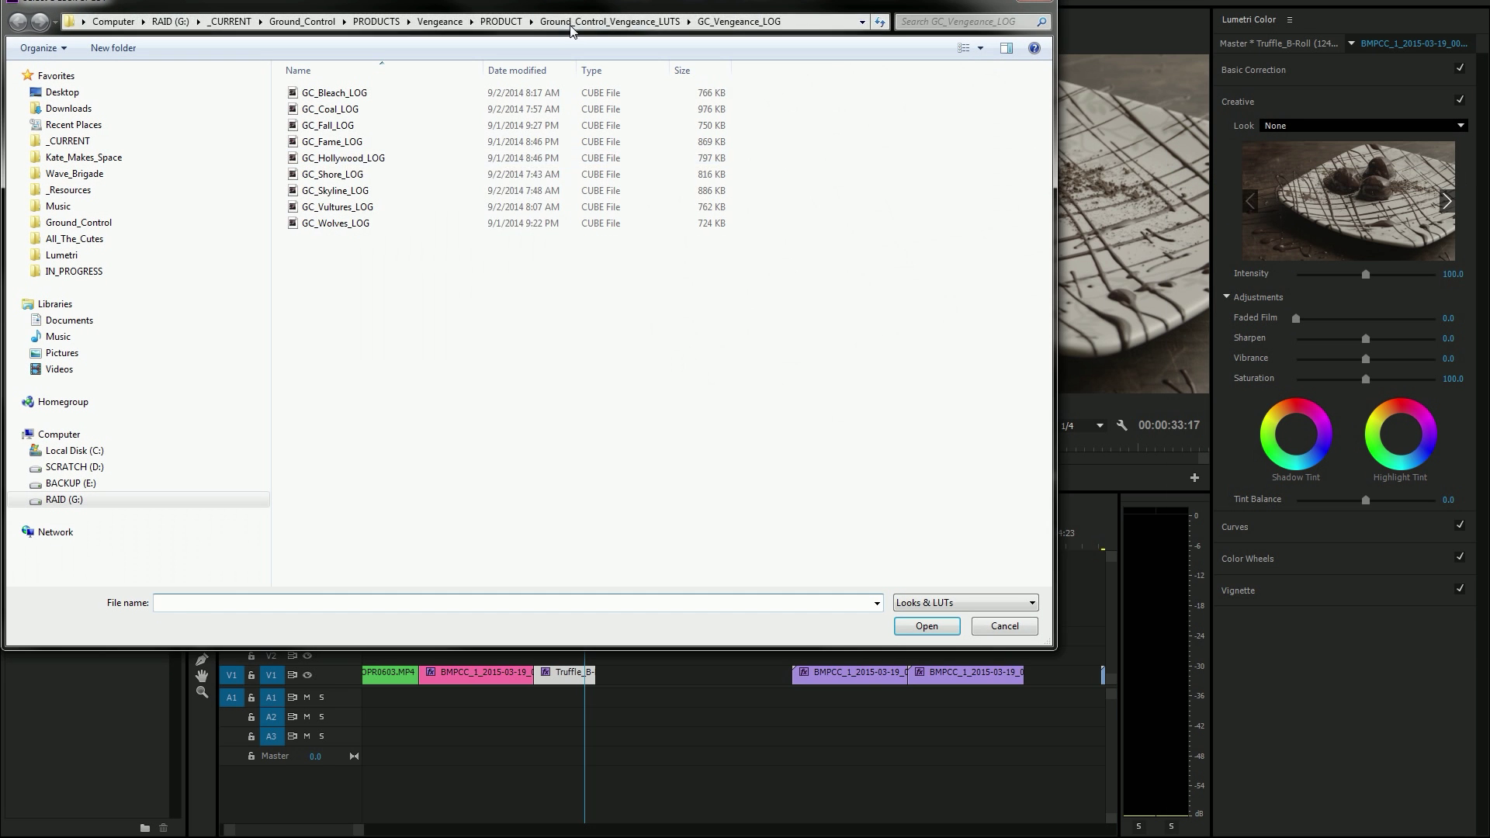
{"action": "left_click", "coordinate": [372, 158]}
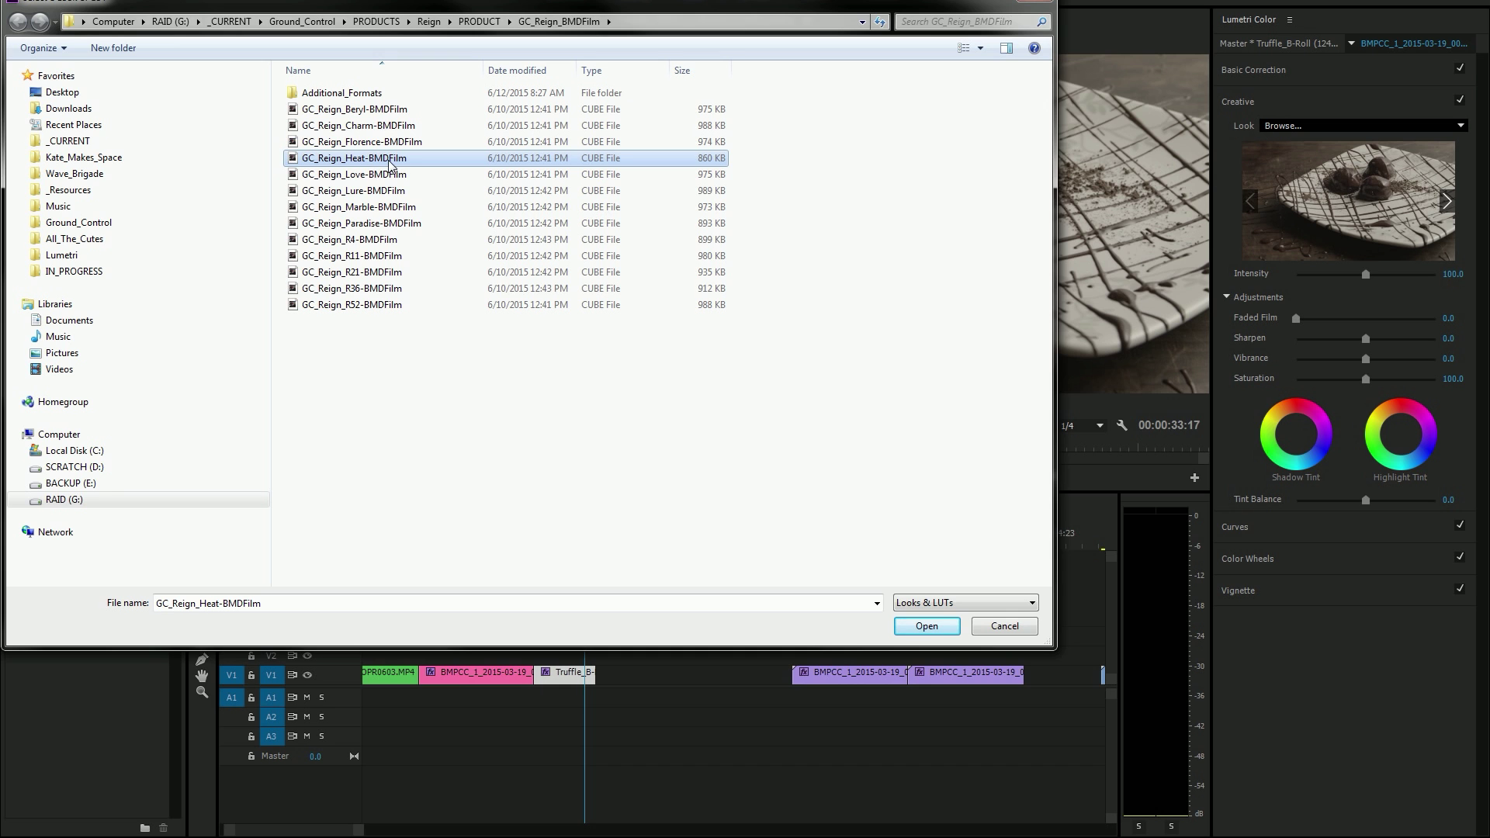
{"action": "left_click", "coordinate": [938, 627]}
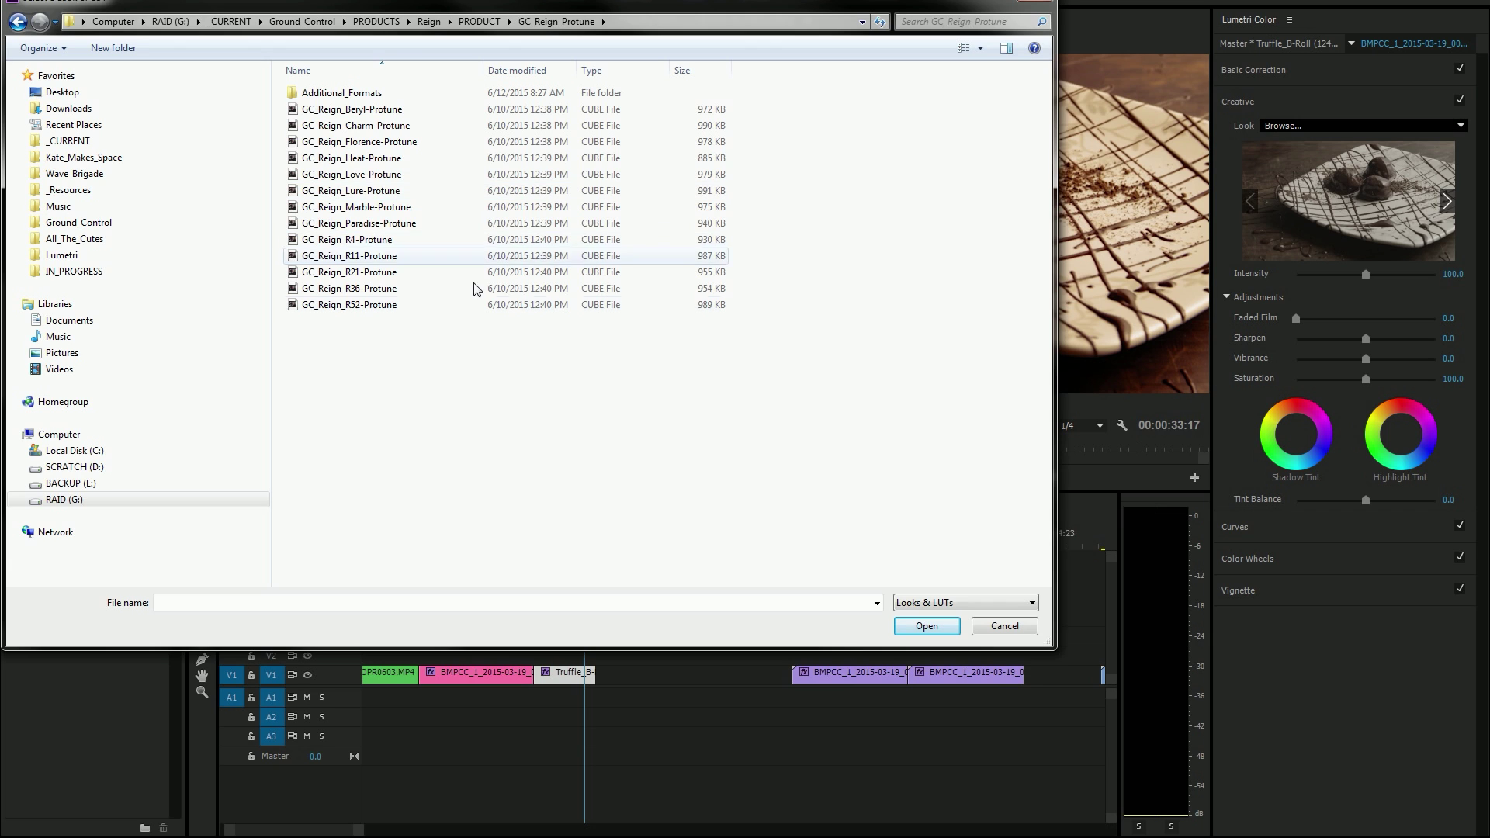
- Compare the GC_Reign_Heat-Protune look on the Truffle clip, then undo back to GC_Reign_Heat-BMDFilm
{"action": "left_click", "coordinate": [347, 159]}
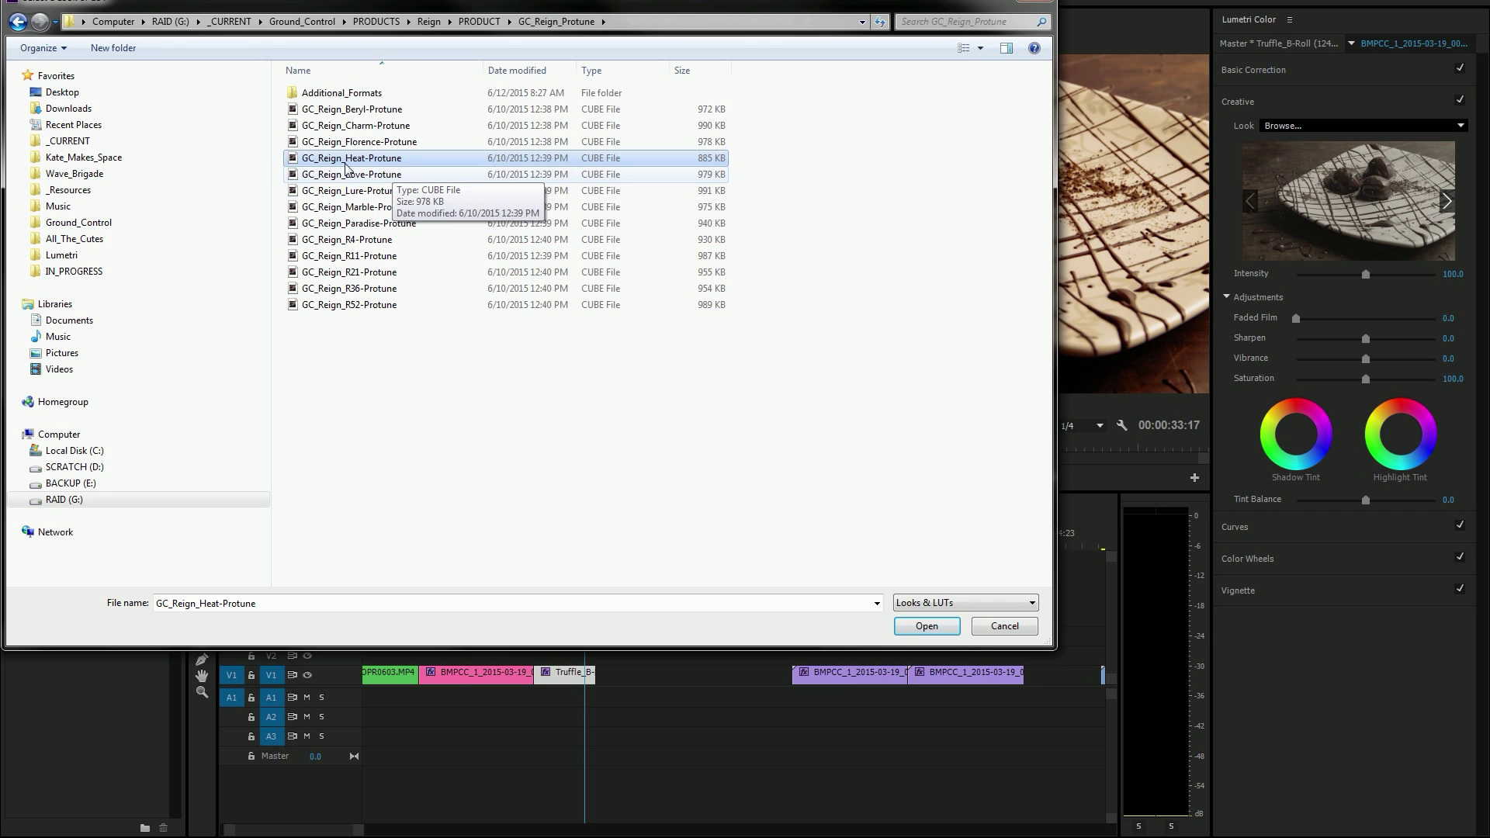
{"action": "left_click", "coordinate": [928, 630]}
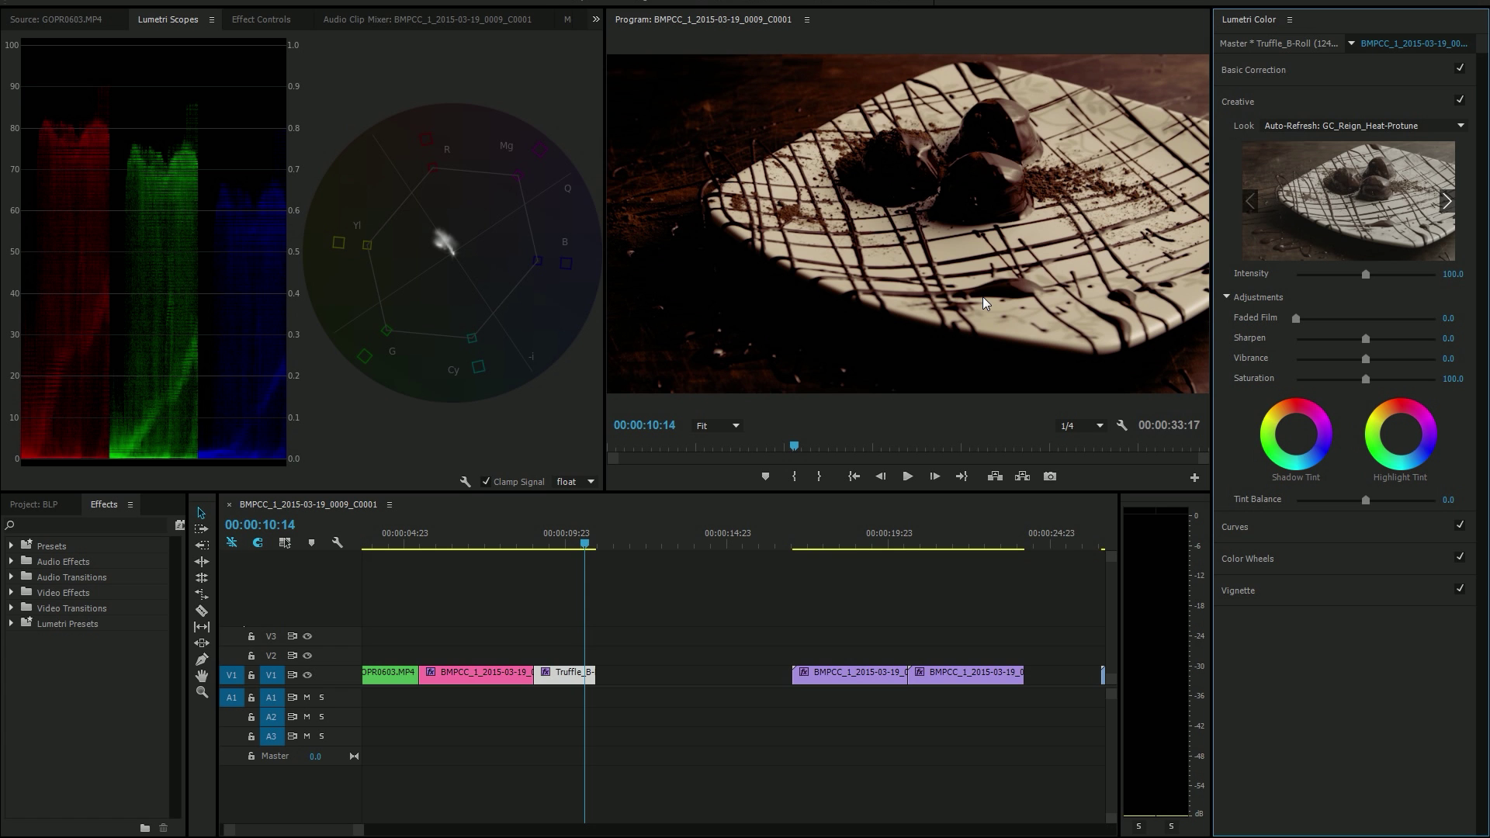
{"action": "key", "text": "ctrl+z"}
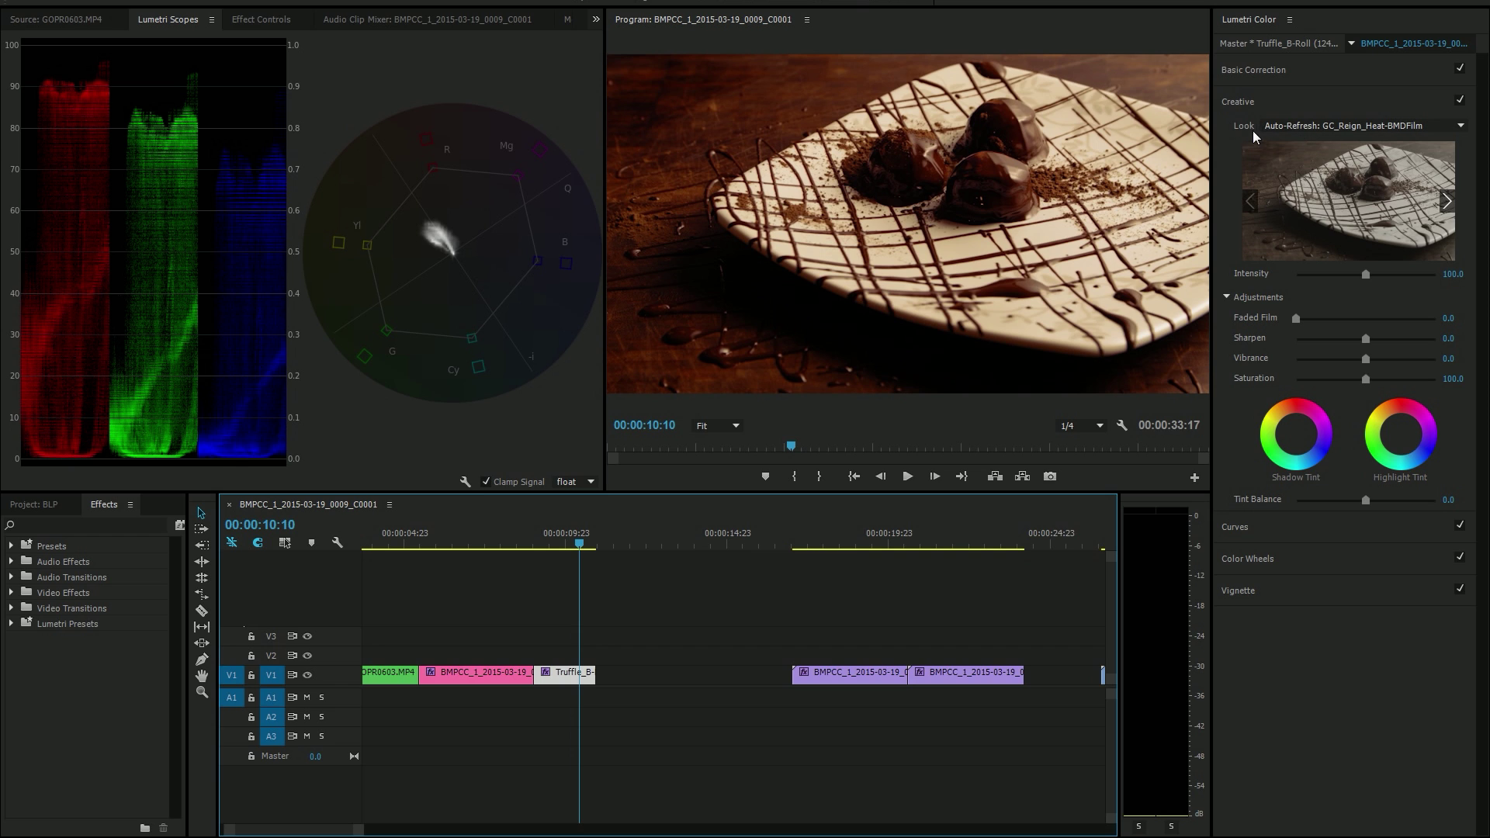
- In Basic Correction set shadows 34.4, exposure 0.7, highlights -38.9, temperature -8.9; compare with Creative toggled
{"action": "left_click", "coordinate": [1277, 69]}
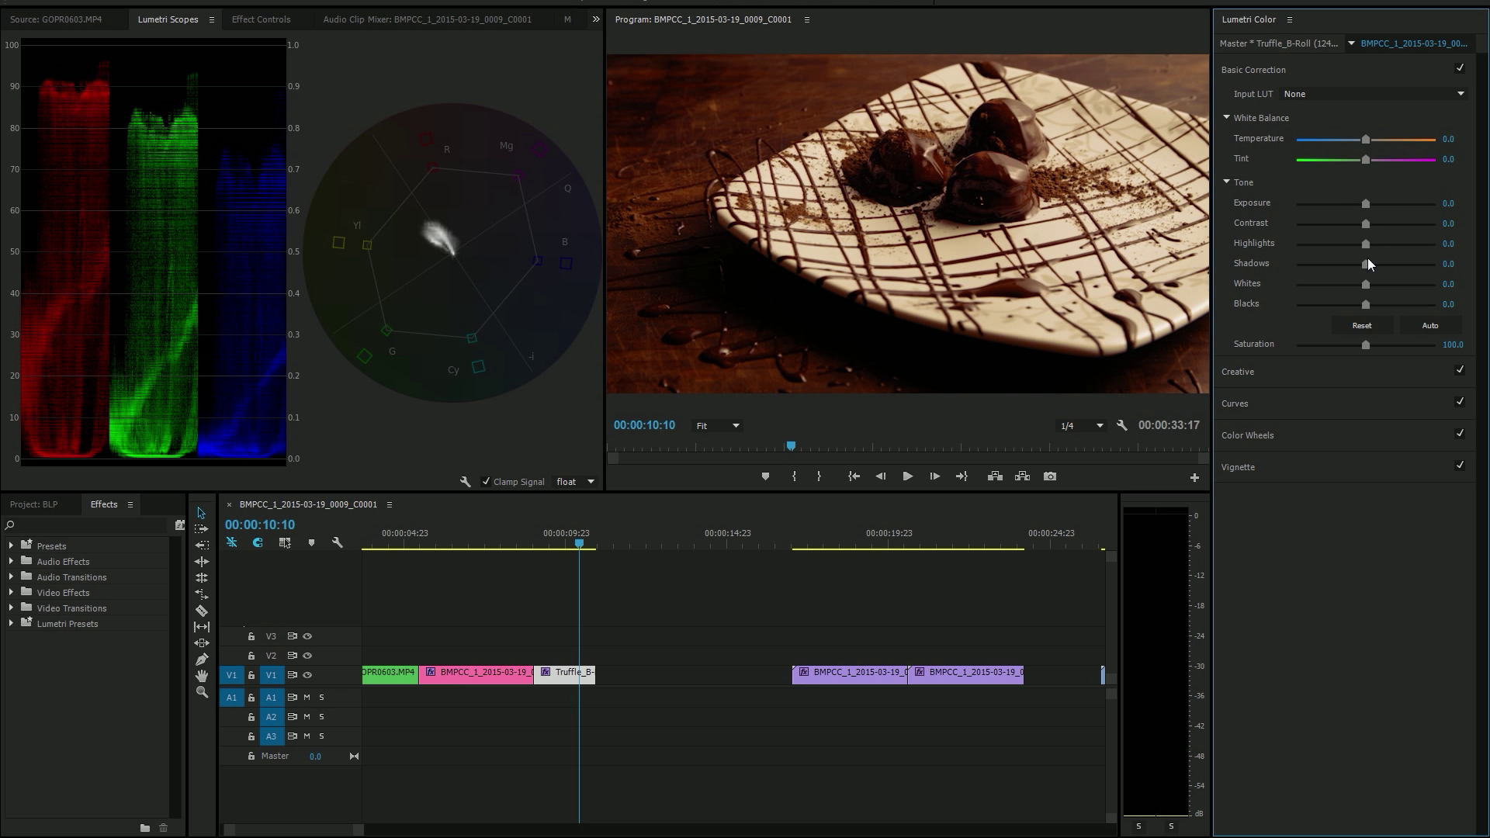
{"action": "left_click_drag", "start_coordinate": [1367, 265], "coordinate": [1394, 264]}
{"action": "left_click_drag", "start_coordinate": [1368, 202], "coordinate": [1389, 265]}
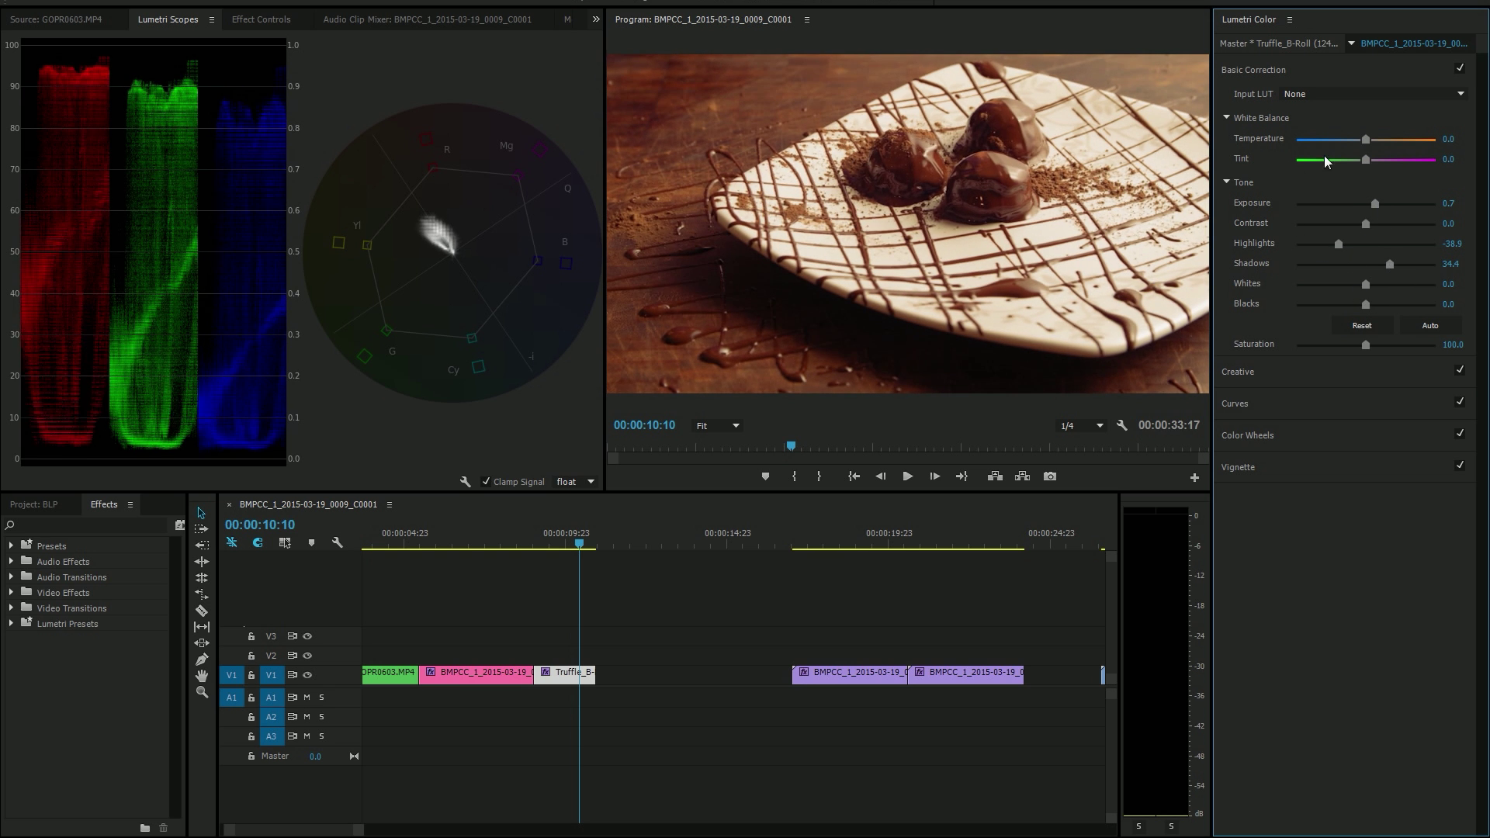
{"action": "left_click_drag", "start_coordinate": [1367, 139], "coordinate": [1358, 145]}
{"action": "left_click", "coordinate": [1460, 371]}
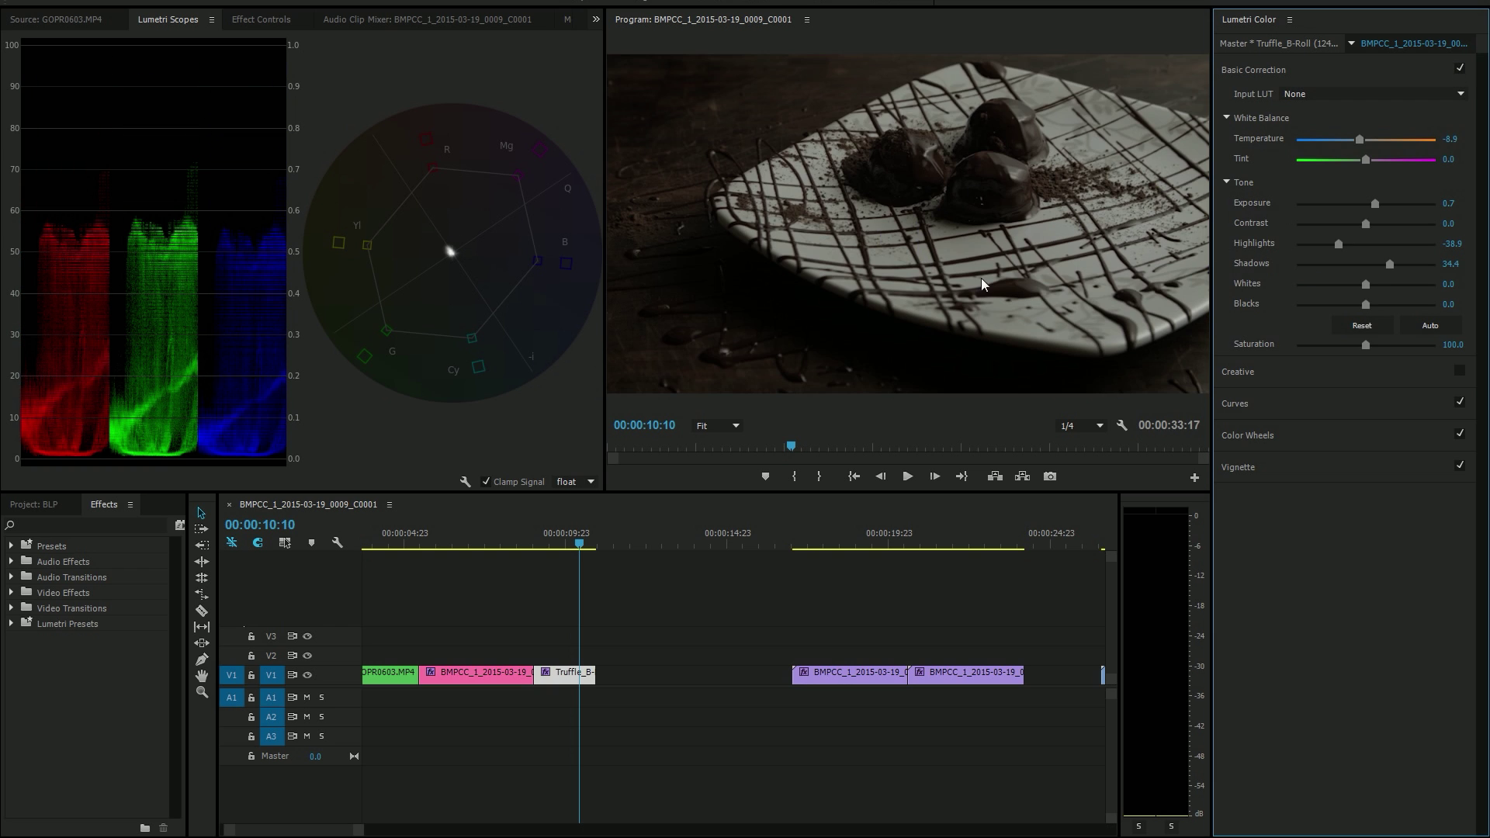
{"action": "left_click", "coordinate": [1459, 371]}
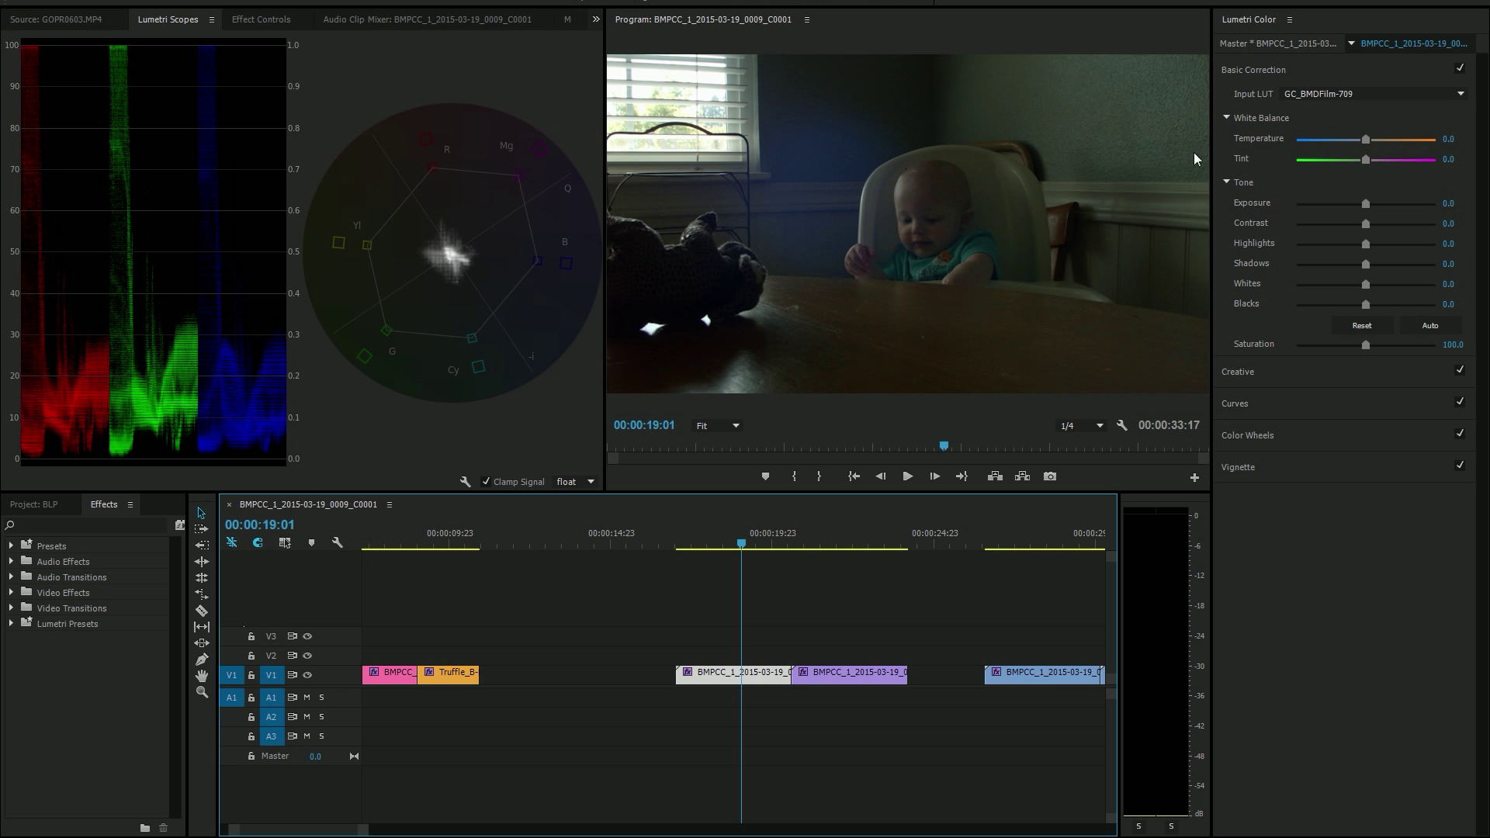
- Compare Basic Correction off and on, then raise the high-chair clip's exposure
{"action": "left_click", "coordinate": [1461, 69]}
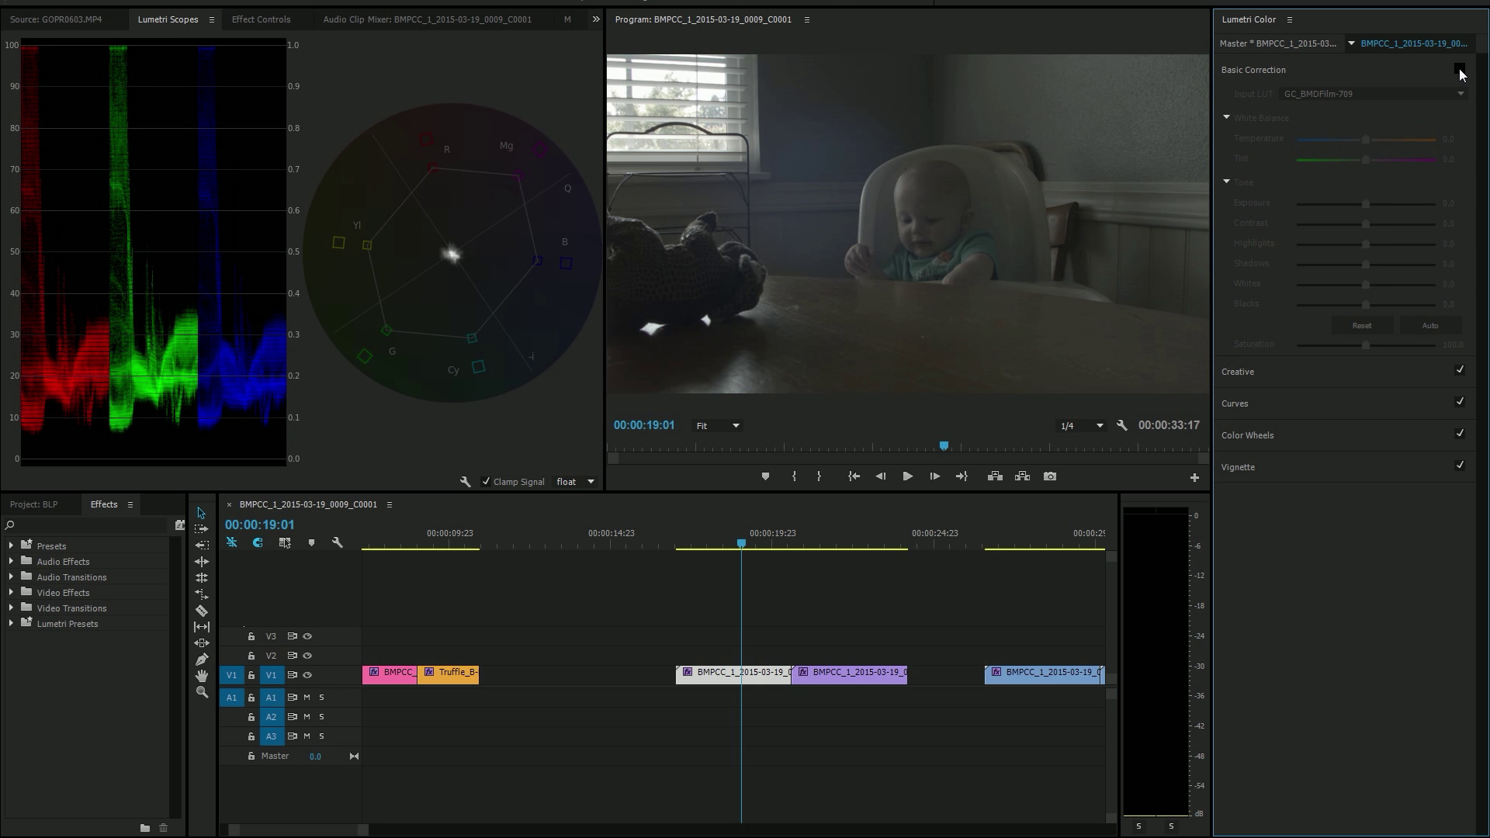
{"action": "left_click", "coordinate": [1460, 69]}
{"action": "mouse_move", "coordinate": [1367, 203]}
{"action": "left_mouse_down"}
{"action": "mouse_move", "coordinate": [1384, 209]}
{"action": "mouse_move", "coordinate": [1376, 225]}
{"action": "left_mouse_up"}
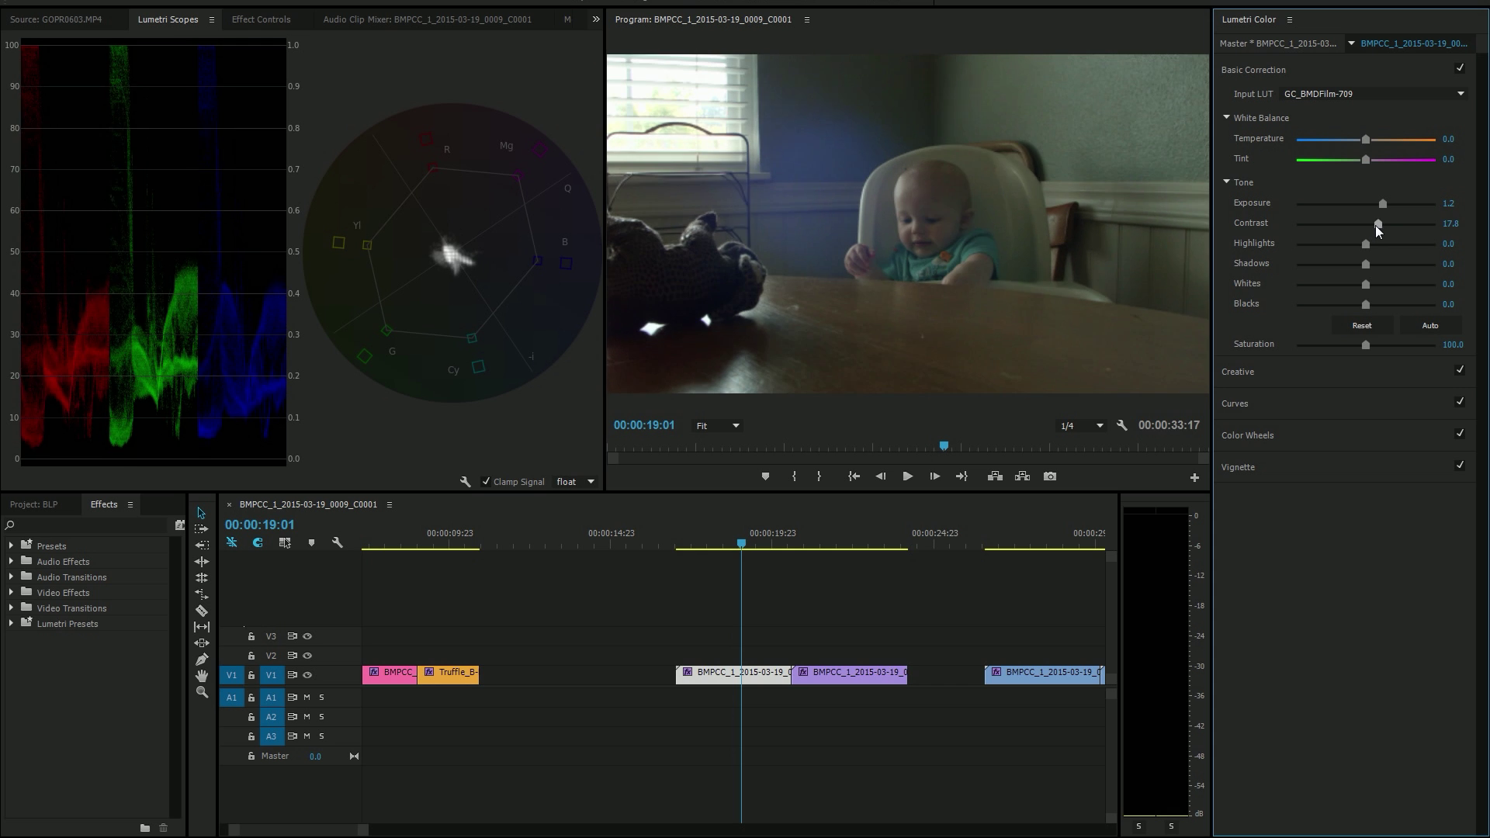
- Move to the next high-chair clip at 00:00:22:09 and expand its Creative settings
{"action": "left_click", "coordinate": [825, 541]}
{"action": "left_click_drag", "start_coordinate": [825, 541], "coordinate": [849, 542]}
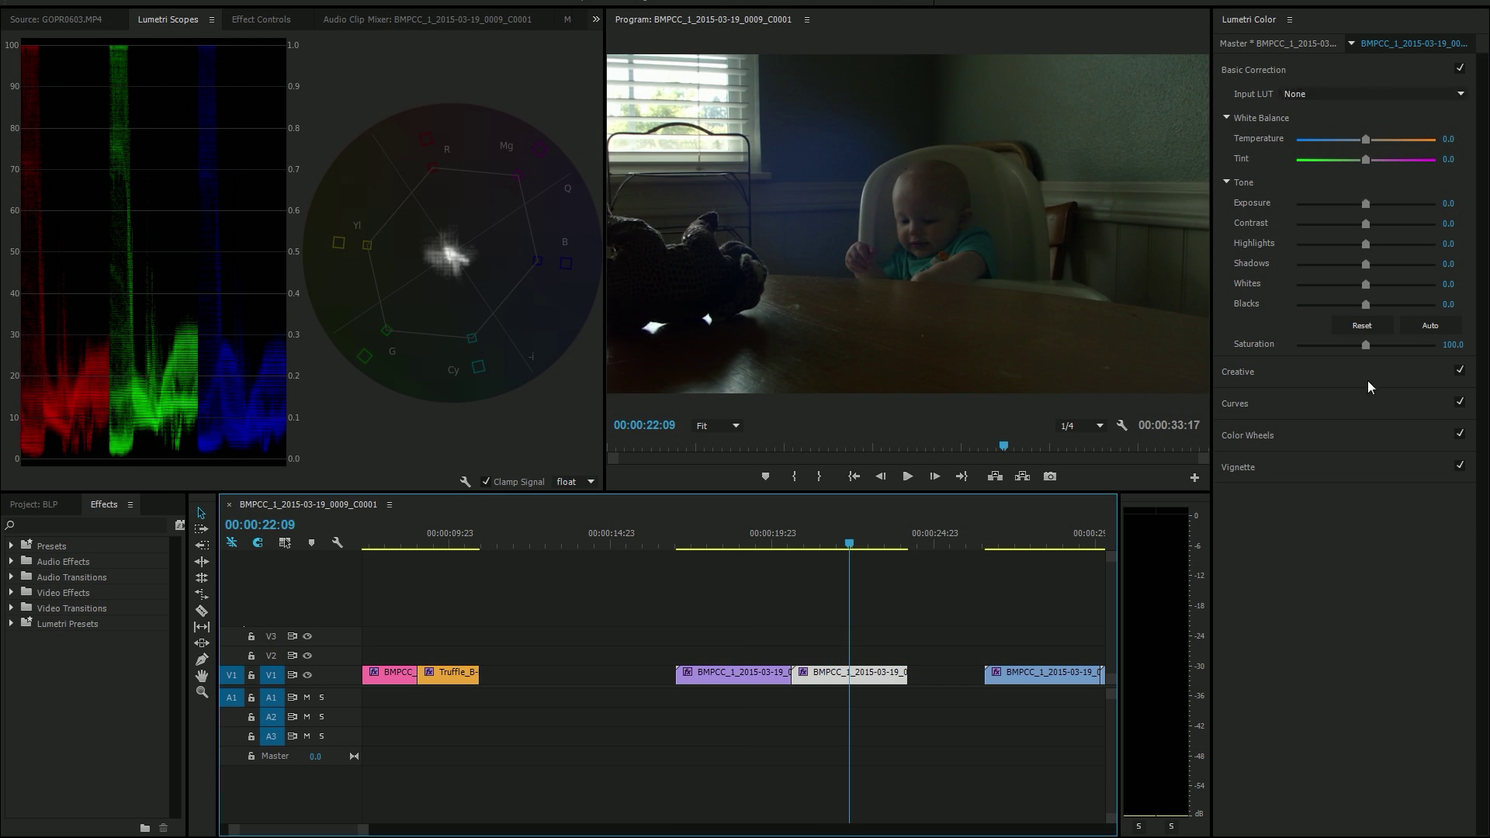
{"action": "left_click", "coordinate": [1280, 375]}
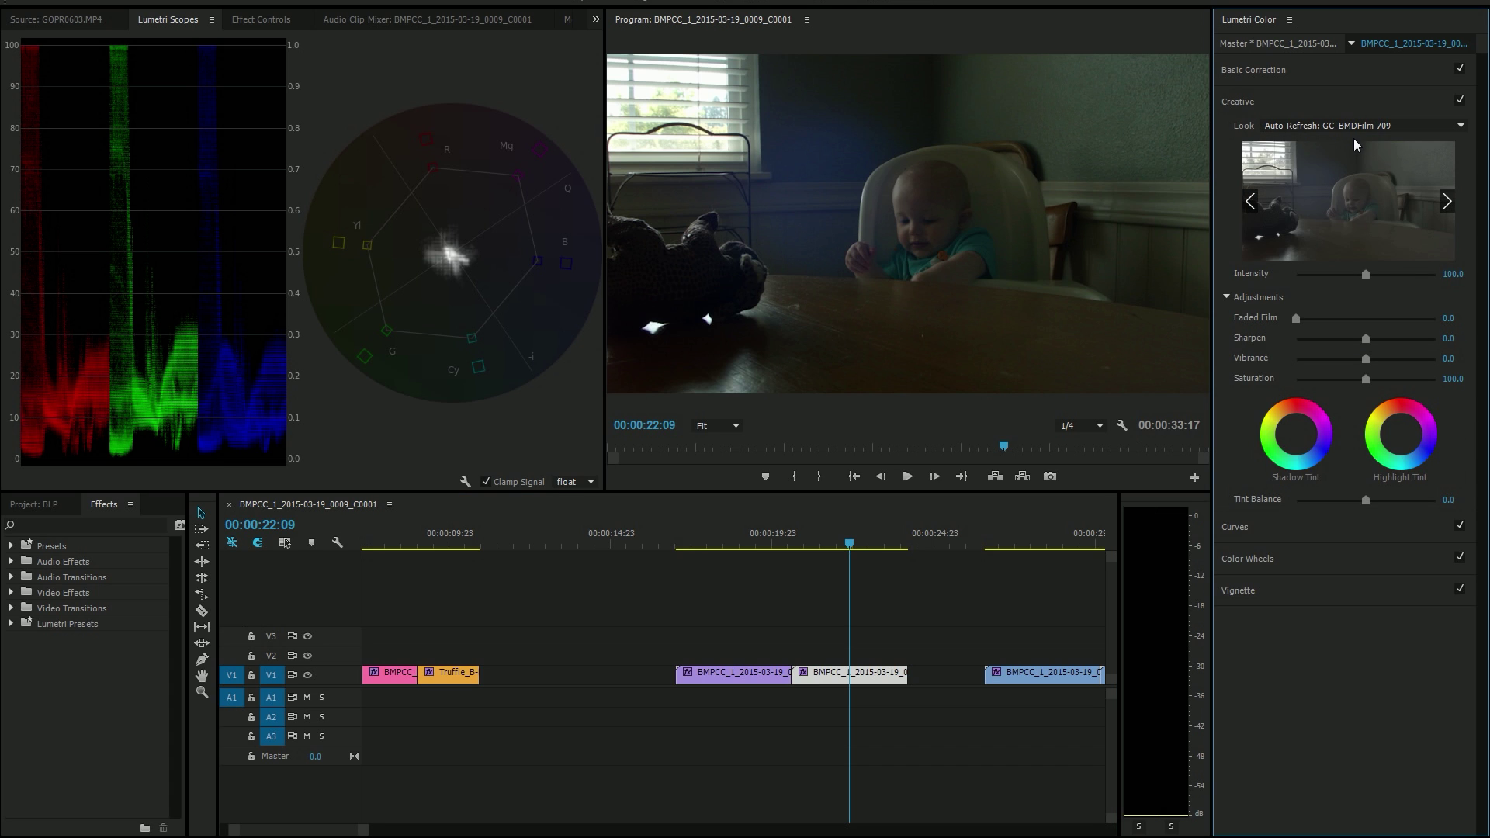
- Raise this high-chair clip's exposure to 1.4, set the earlier one's highlights to -10.0, and compare
{"action": "left_click", "coordinate": [1309, 72]}
{"action": "left_click_drag", "start_coordinate": [1368, 206], "coordinate": [1362, 247]}
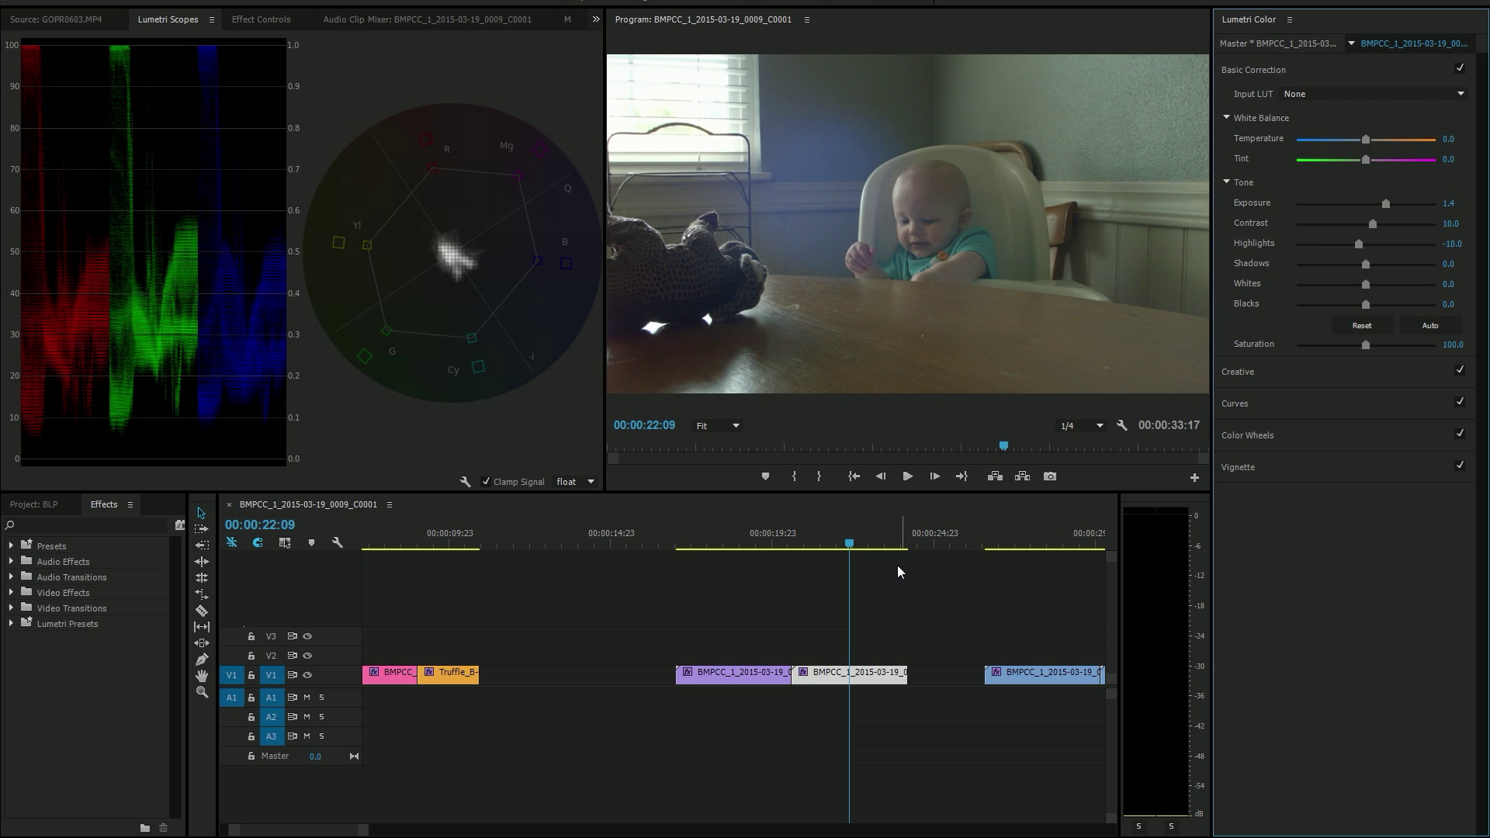
{"action": "left_click", "coordinate": [745, 544]}
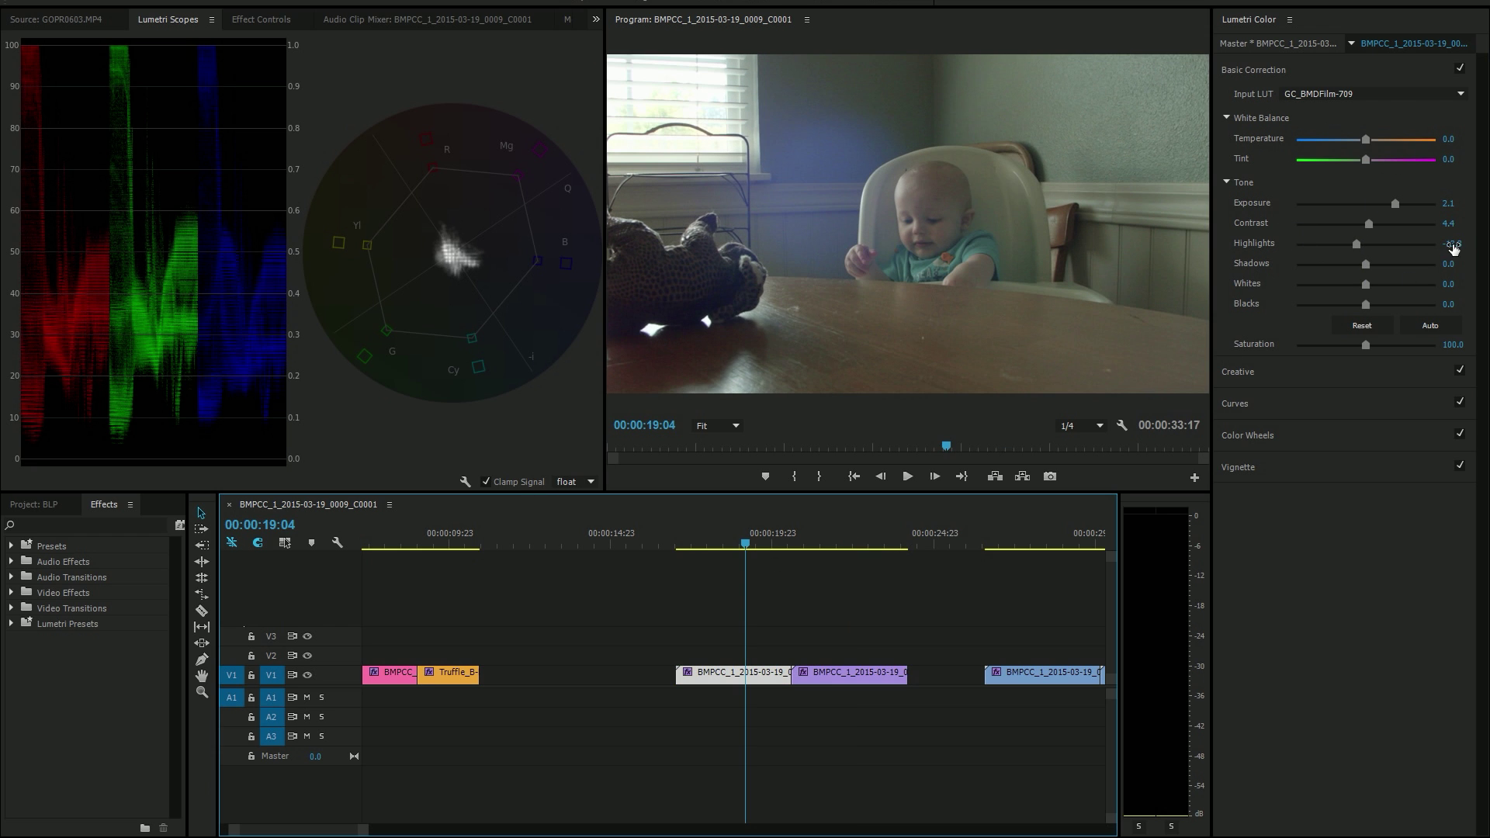
{"action": "left_click", "coordinate": [1457, 244]}
{"action": "type", "text": "-10"}
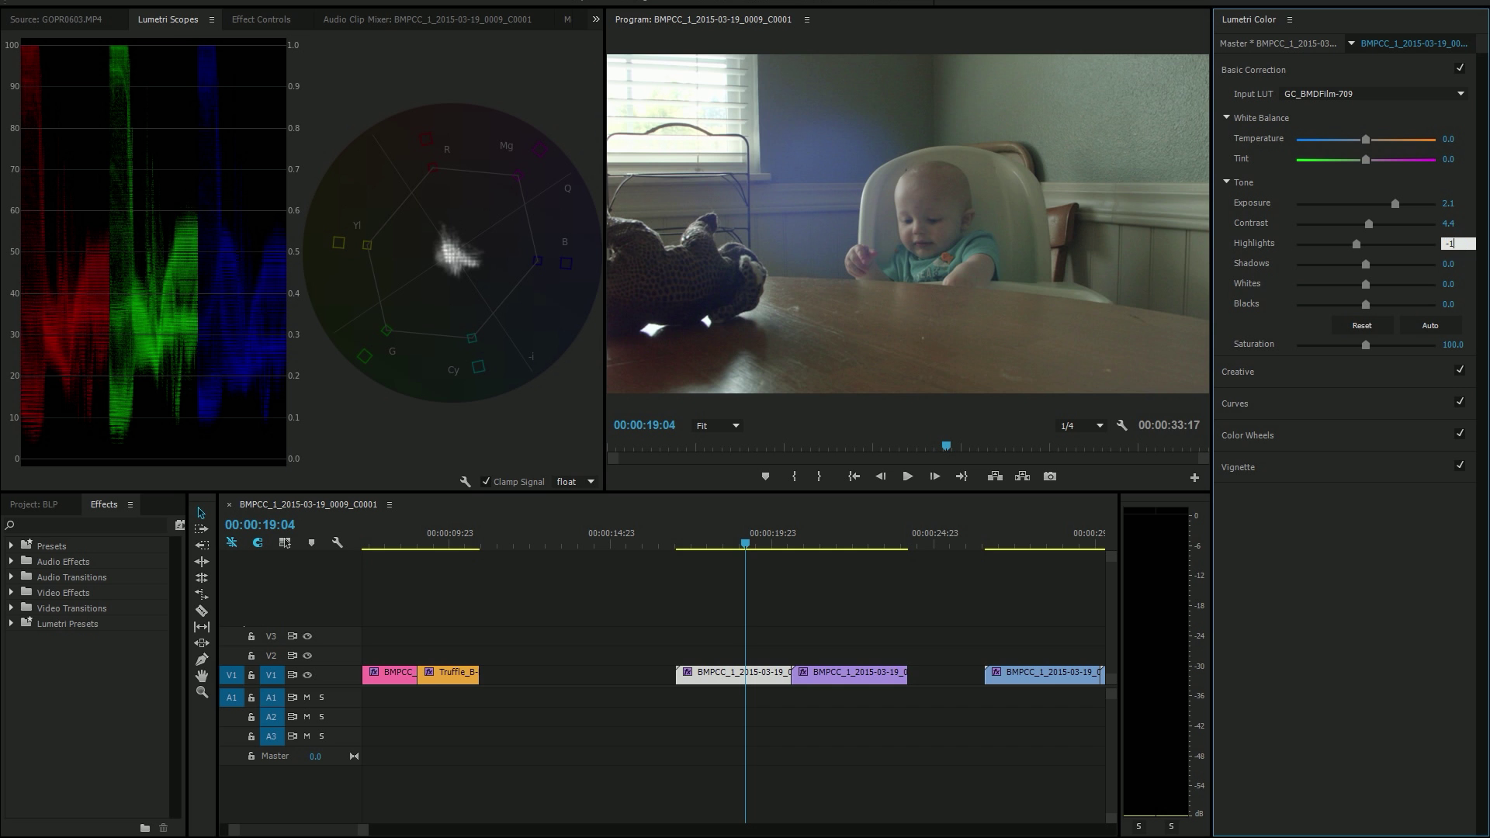
{"action": "key", "text": "Return"}
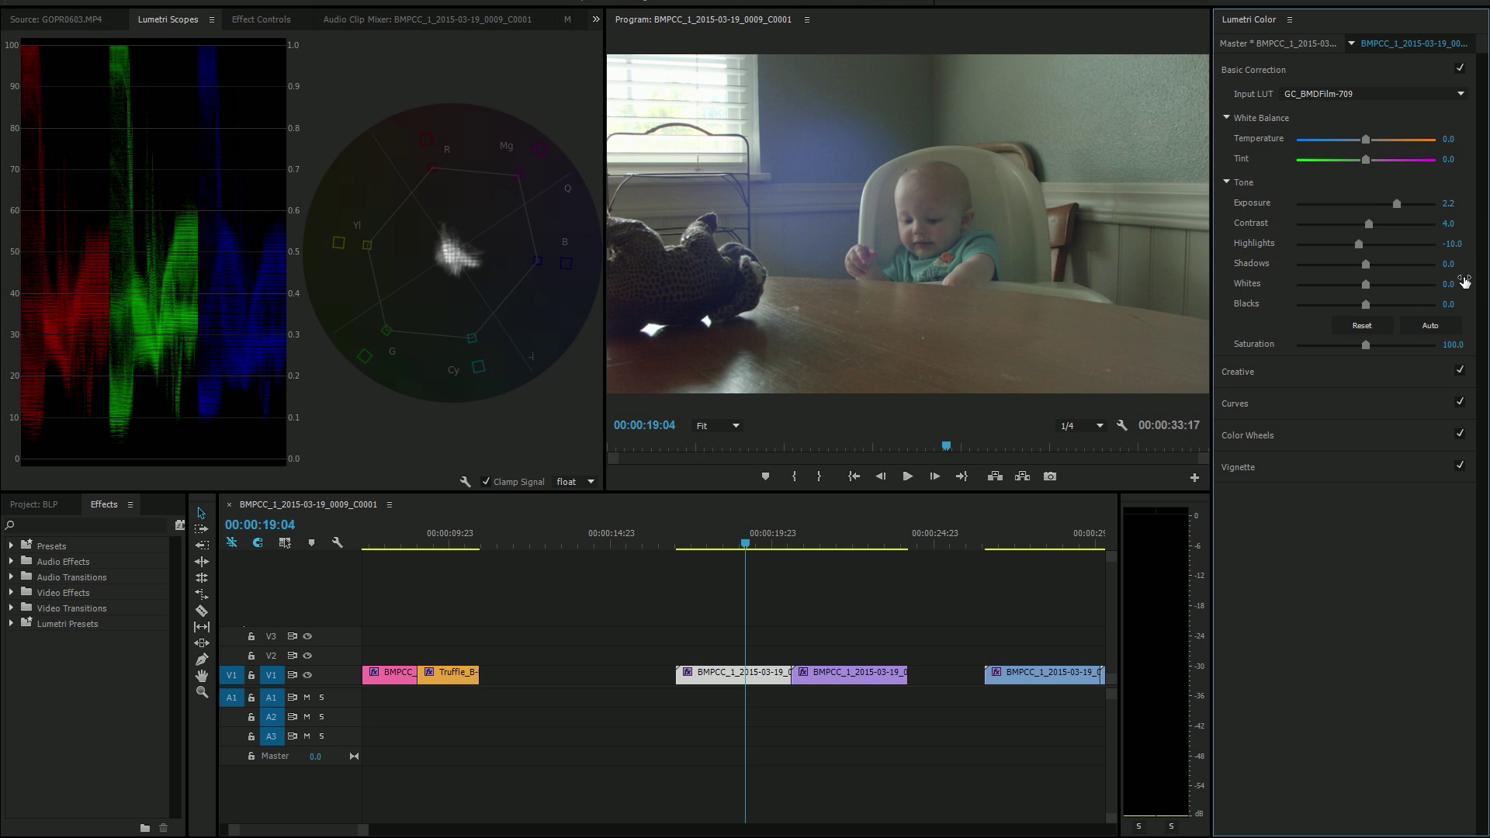
{"action": "left_click", "coordinate": [834, 542]}
{"action": "left_click_drag", "start_coordinate": [839, 540], "coordinate": [851, 571]}
- Select the purple-tinted Marble clip and widen the scopes panel
{"action": "scroll", "coordinate": [854, 582], "scroll_direction": "down", "scroll_amount": 2}
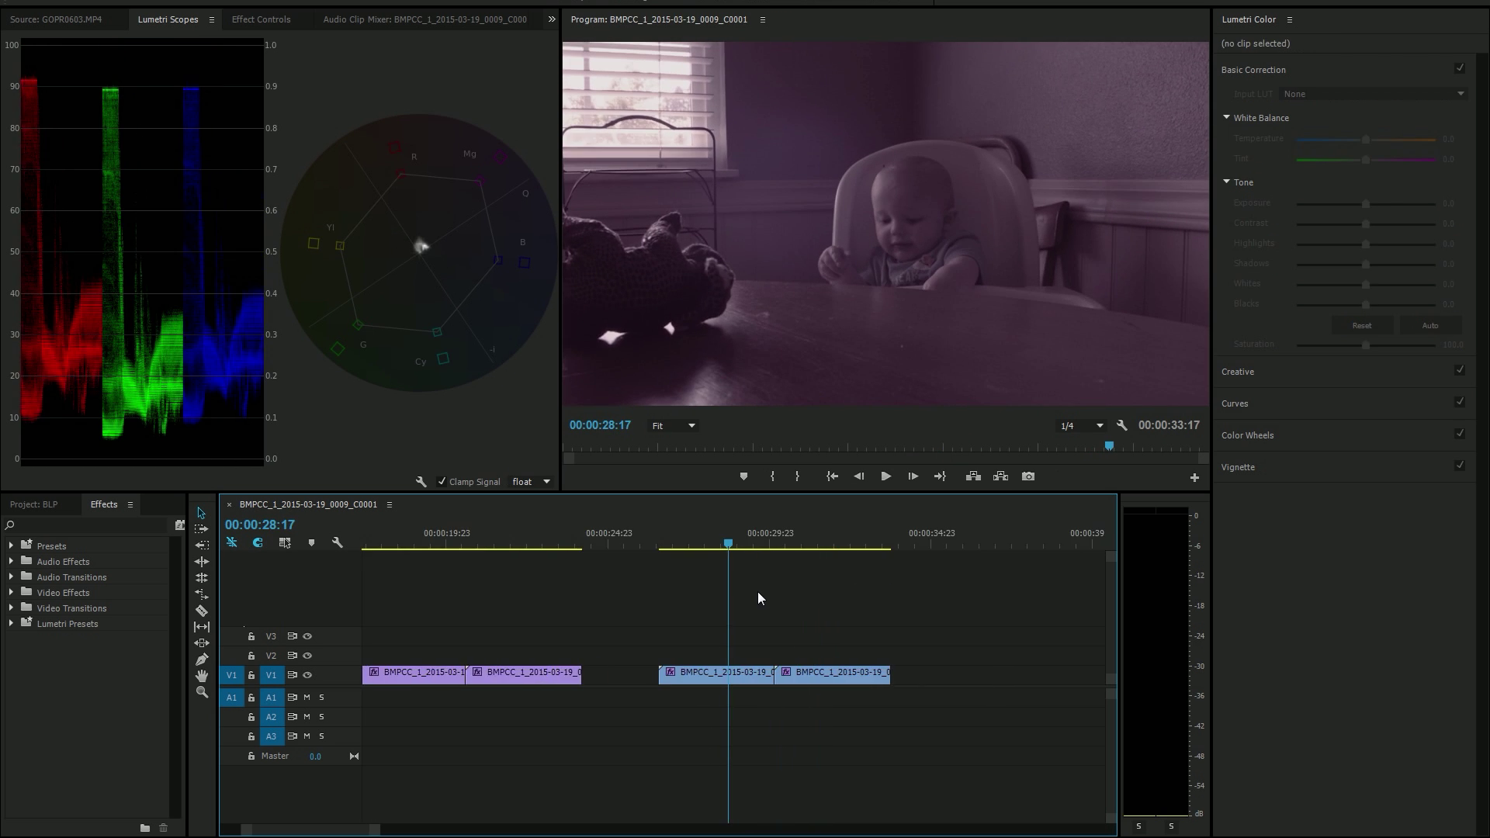
{"action": "left_click", "coordinate": [718, 673]}
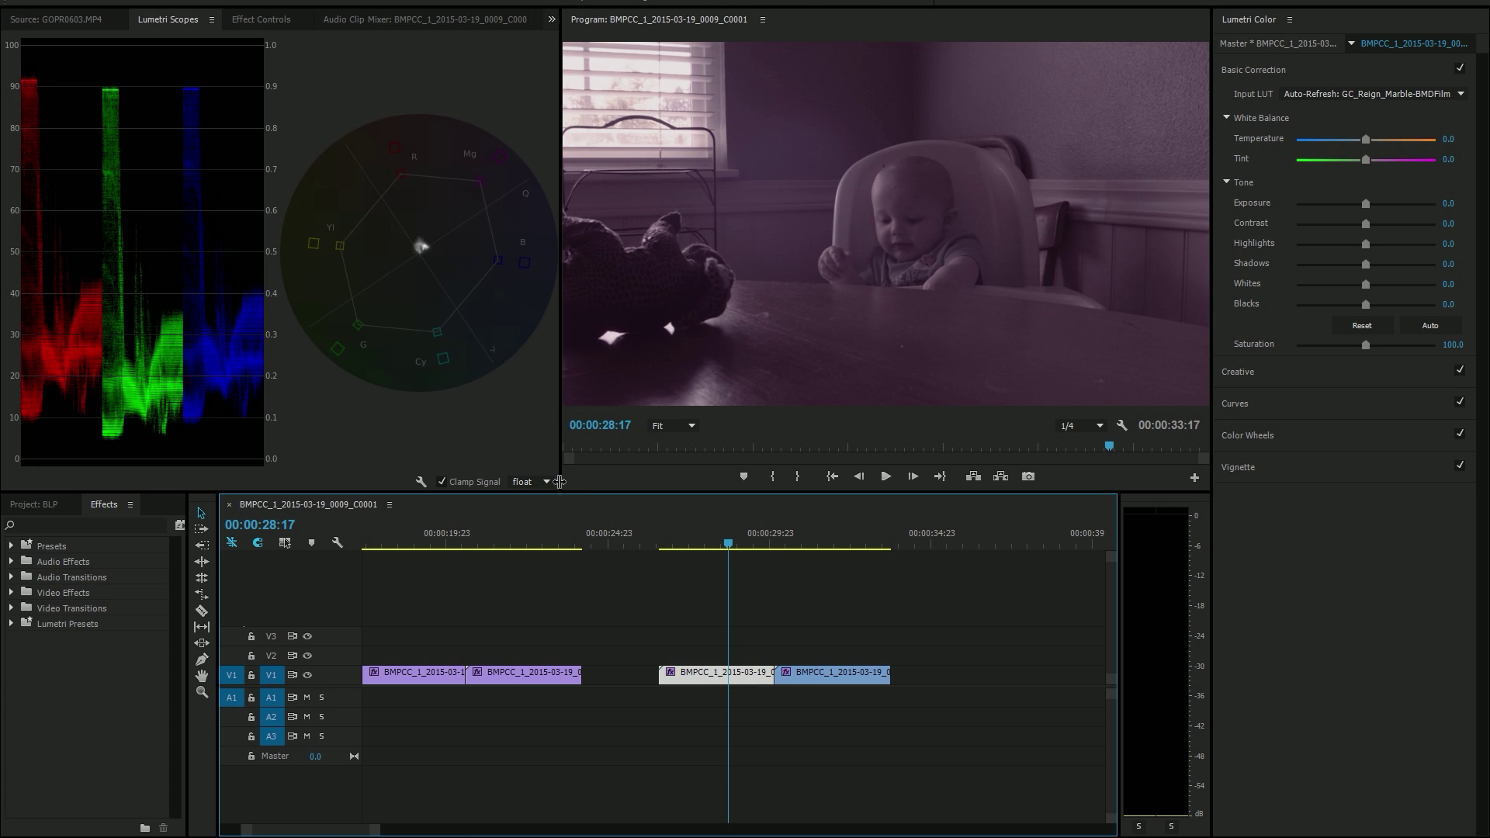
{"action": "left_click_drag", "start_coordinate": [562, 477], "coordinate": [819, 472]}
- Test brighter exposure on the Marble clip, then reset its exposure to 0.0
{"action": "key", "text": "Left"}
{"action": "key", "text": "Left"}
{"action": "key", "text": "Left"}
{"action": "key", "text": "Left"}
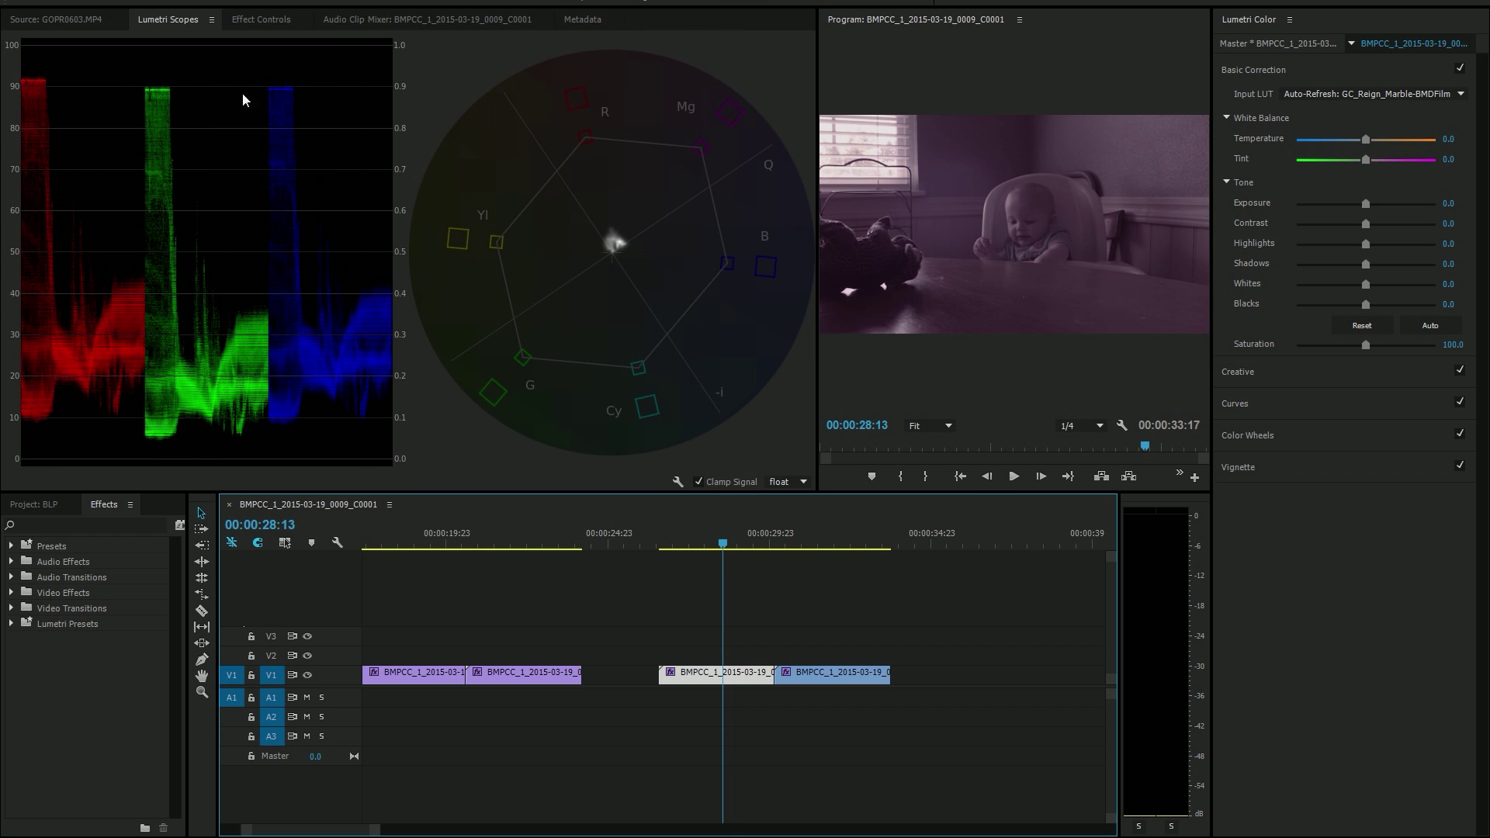
{"action": "left_click_drag", "start_coordinate": [1364, 204], "coordinate": [1381, 205]}
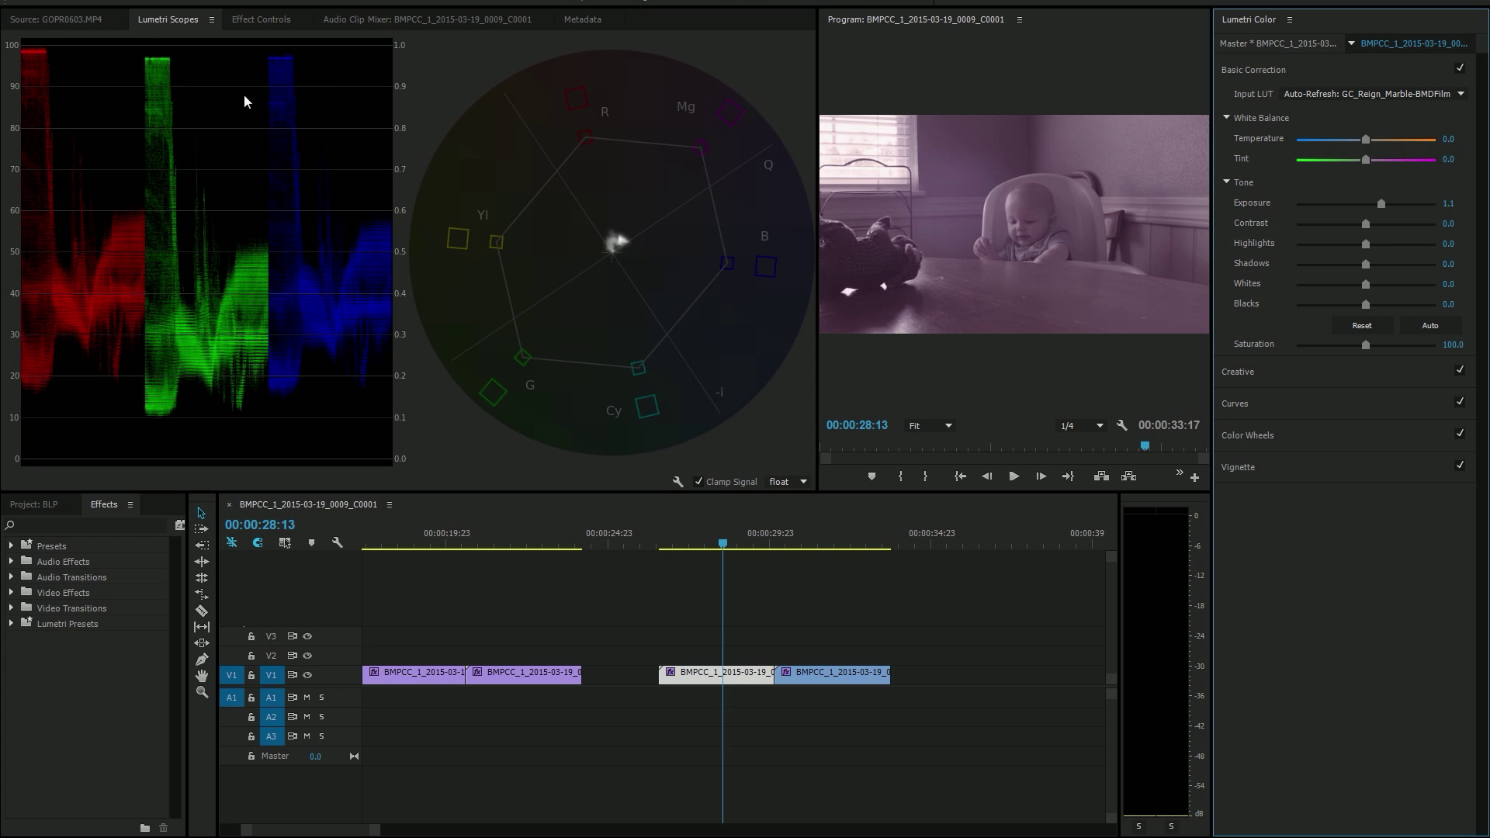
{"action": "mouse_move", "coordinate": [1384, 204]}
{"action": "left_mouse_down"}
{"action": "mouse_move", "coordinate": [1400, 202]}
{"action": "mouse_move", "coordinate": [1369, 205]}
{"action": "mouse_move", "coordinate": [1421, 200]}
{"action": "mouse_move", "coordinate": [1321, 219]}
{"action": "mouse_move", "coordinate": [1382, 214]}
{"action": "mouse_move", "coordinate": [1365, 215]}
{"action": "left_mouse_up"}
{"action": "left_click", "coordinate": [1448, 203]}
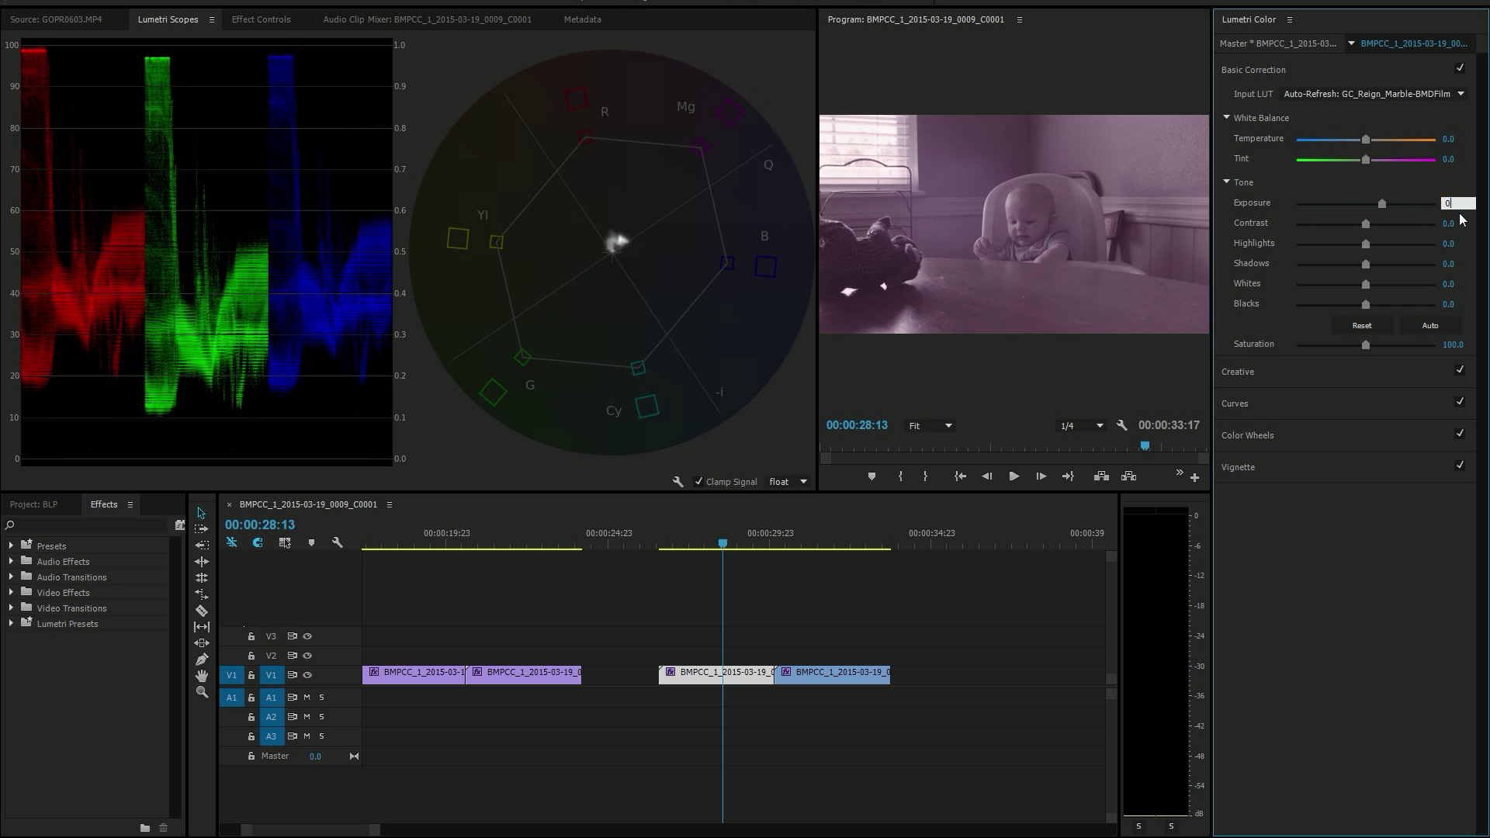
{"action": "type", "text": "0"}
{"action": "key", "text": "Return"}
{"action": "left_click", "coordinate": [821, 531]}
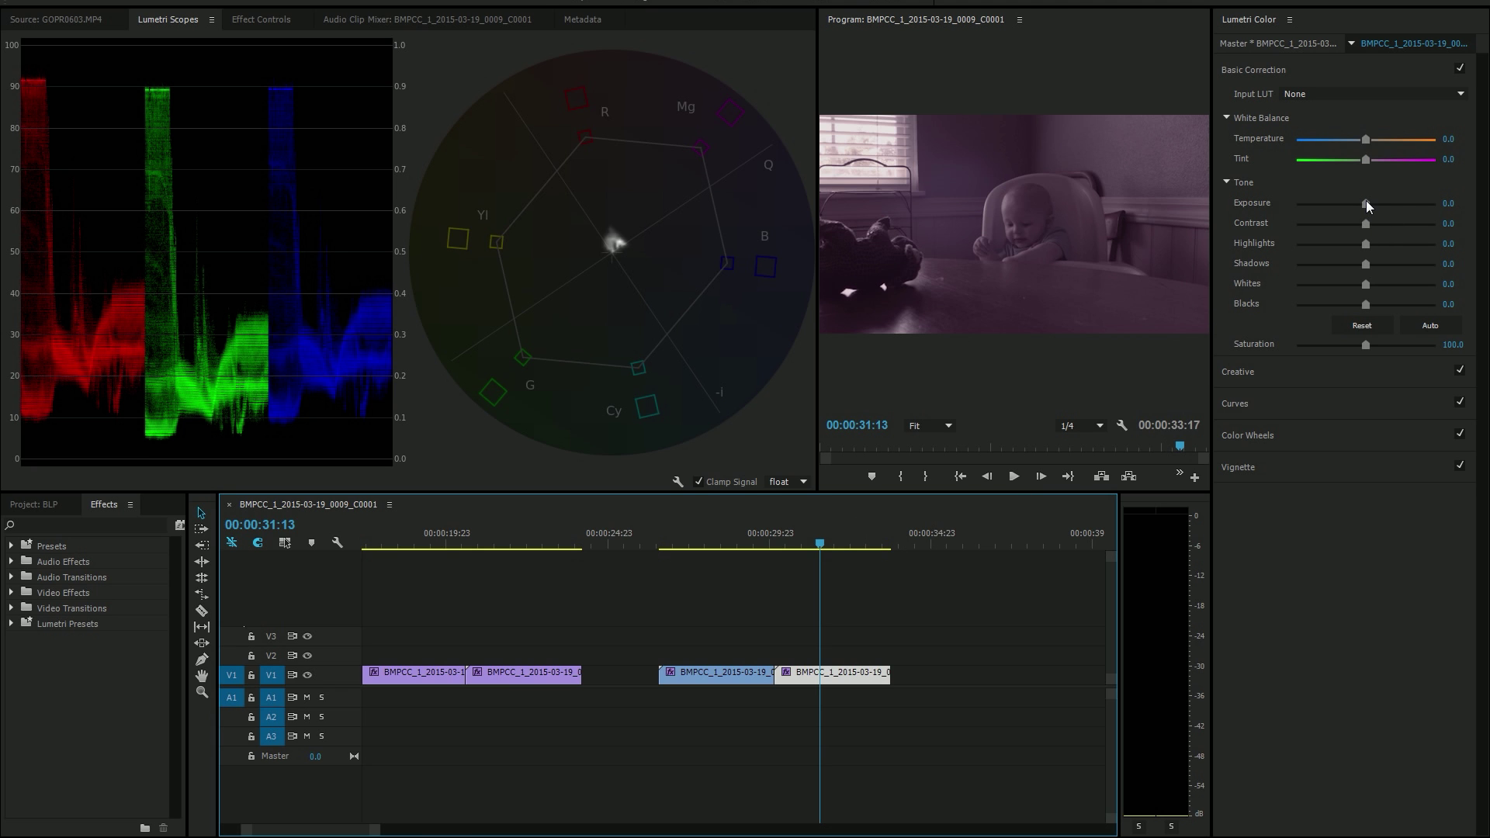
- Test the un-LUTed baby clip's exposure, settling near 0.1, and compare with the Marble clip
{"action": "mouse_move", "coordinate": [1366, 204]}
{"action": "left_mouse_down"}
{"action": "mouse_move", "coordinate": [1337, 207]}
{"action": "mouse_move", "coordinate": [1397, 211]}
{"action": "mouse_move", "coordinate": [1367, 221]}
{"action": "left_mouse_up"}
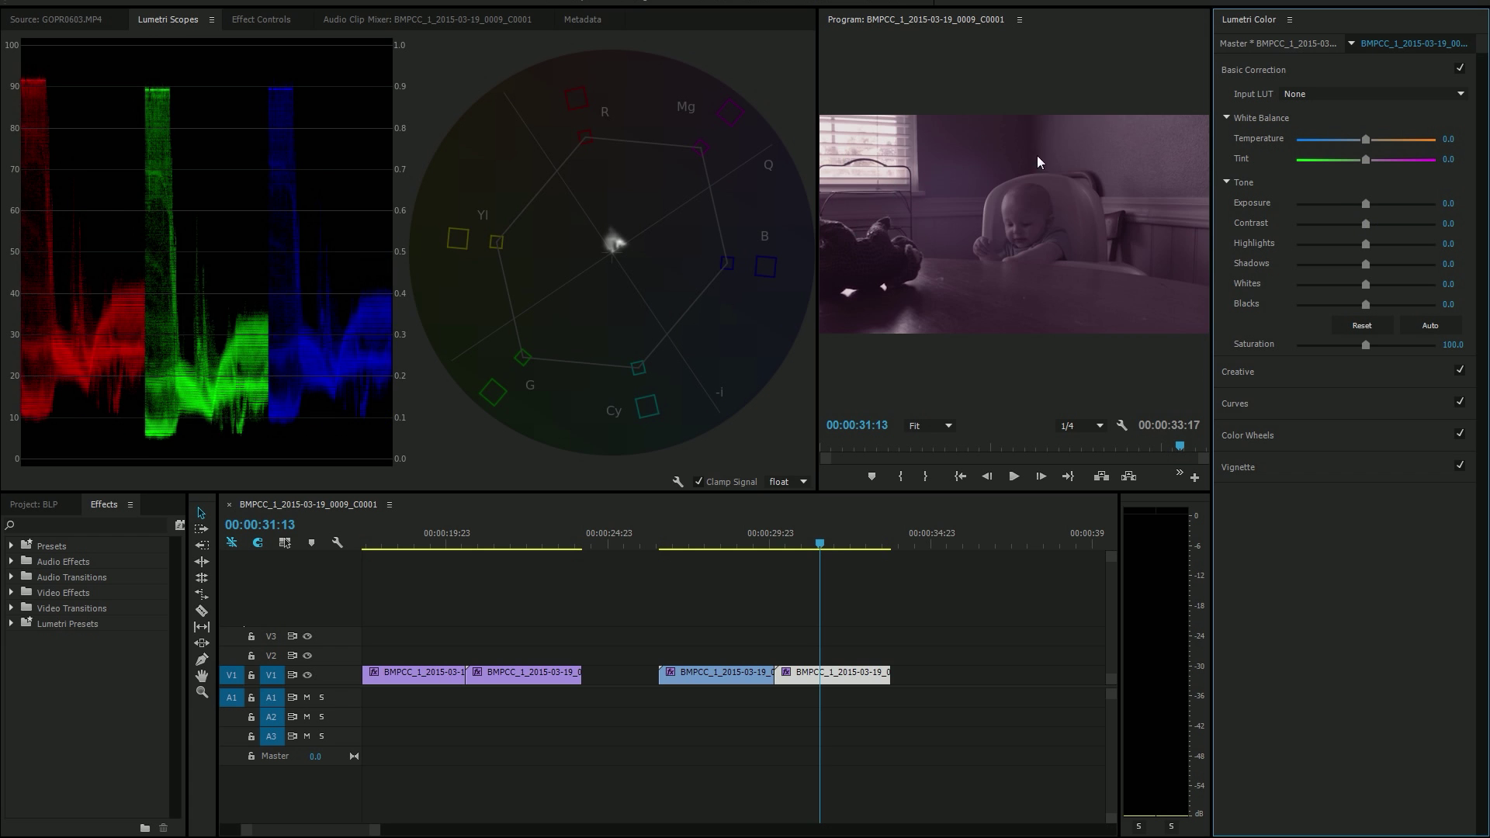
{"action": "mouse_move", "coordinate": [1367, 204]}
{"action": "left_mouse_down"}
{"action": "mouse_move", "coordinate": [1397, 209]}
{"action": "mouse_move", "coordinate": [1350, 216]}
{"action": "mouse_move", "coordinate": [1387, 216]}
{"action": "mouse_move", "coordinate": [1367, 216]}
{"action": "left_mouse_up"}
{"action": "left_click", "coordinate": [809, 537]}
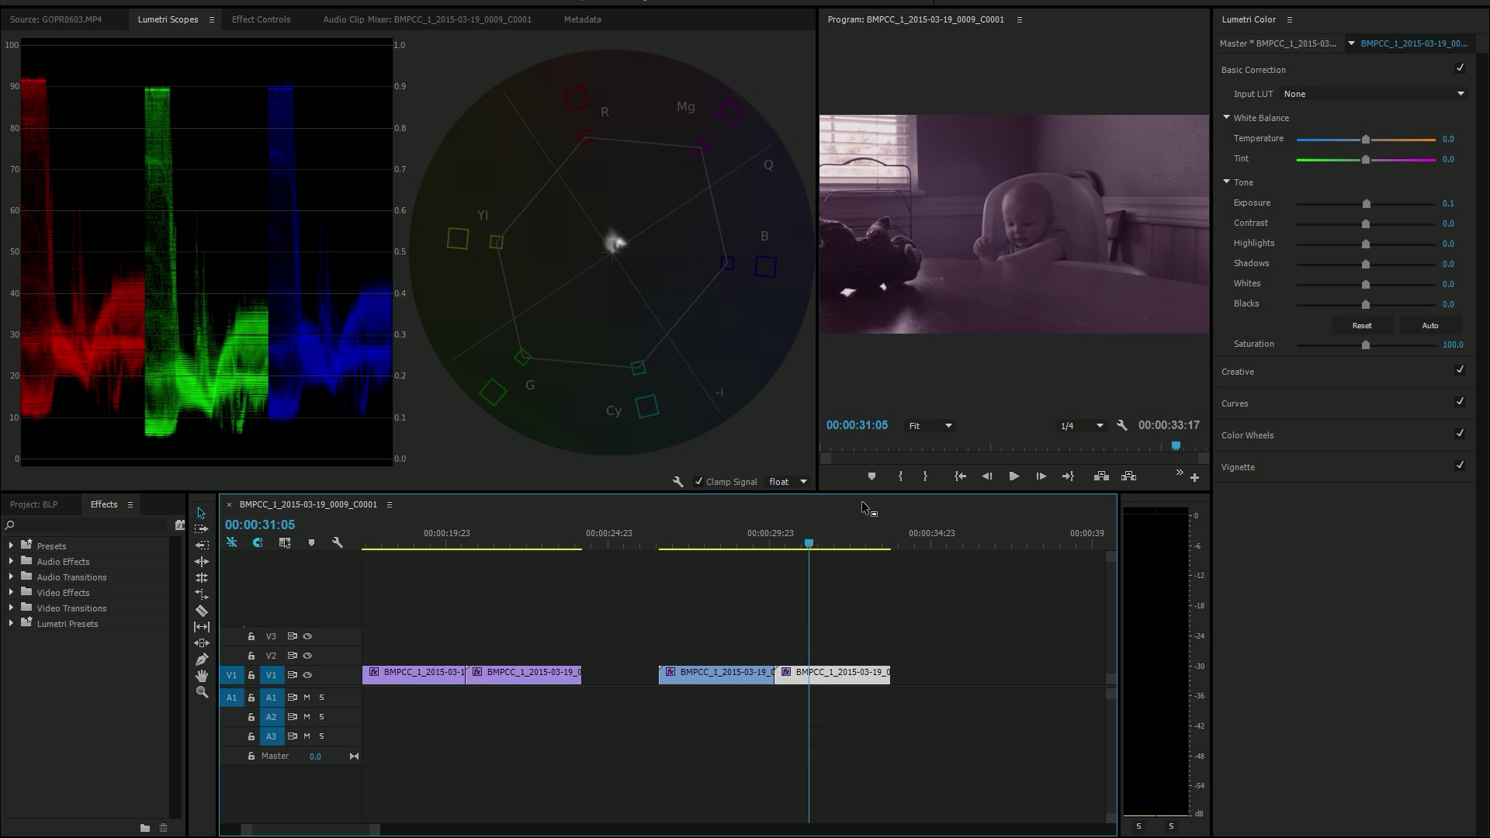
{"action": "left_click", "coordinate": [774, 544]}
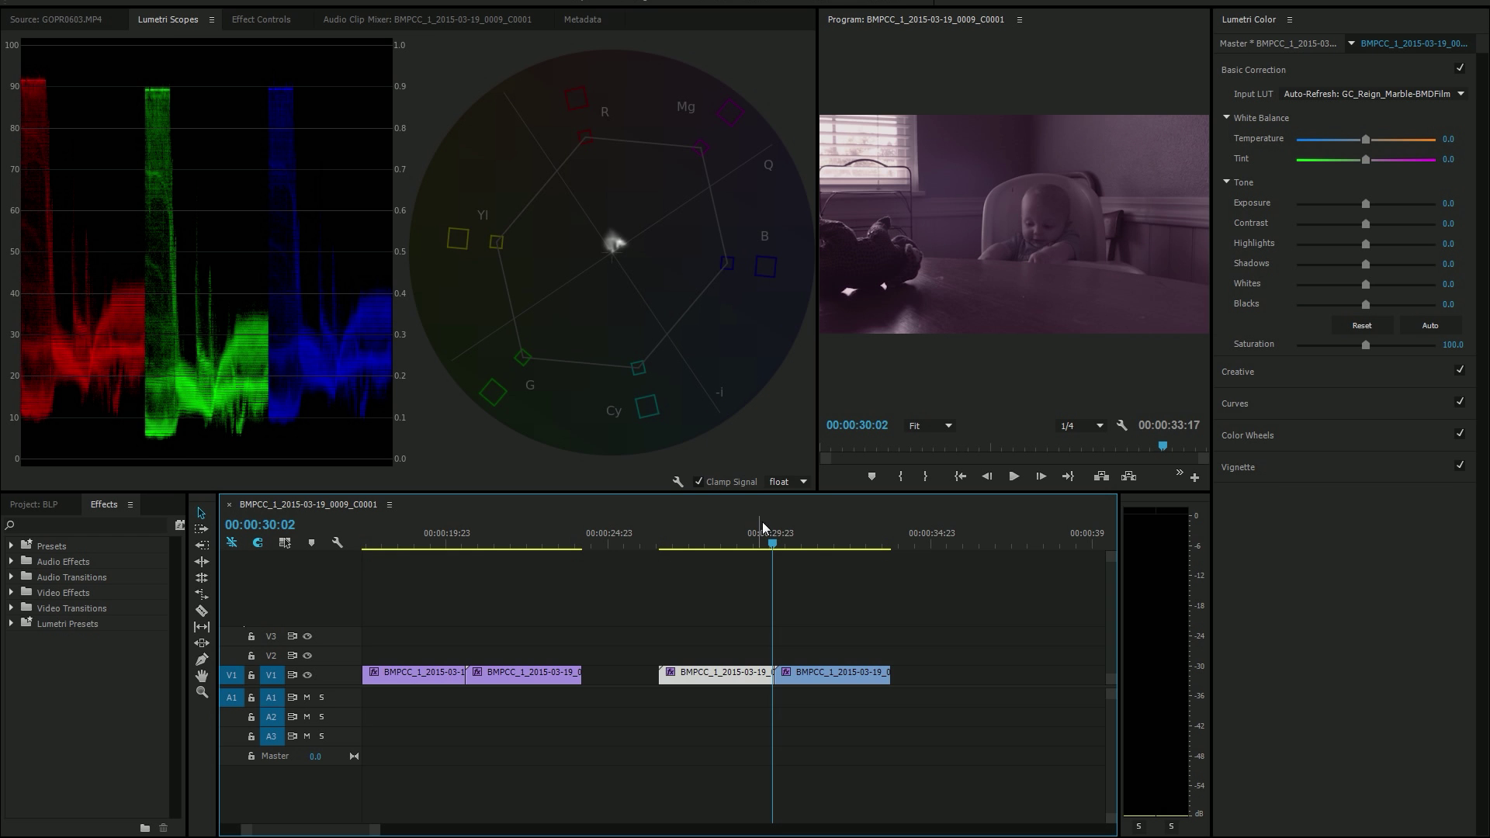
{"action": "left_click", "coordinate": [804, 541]}
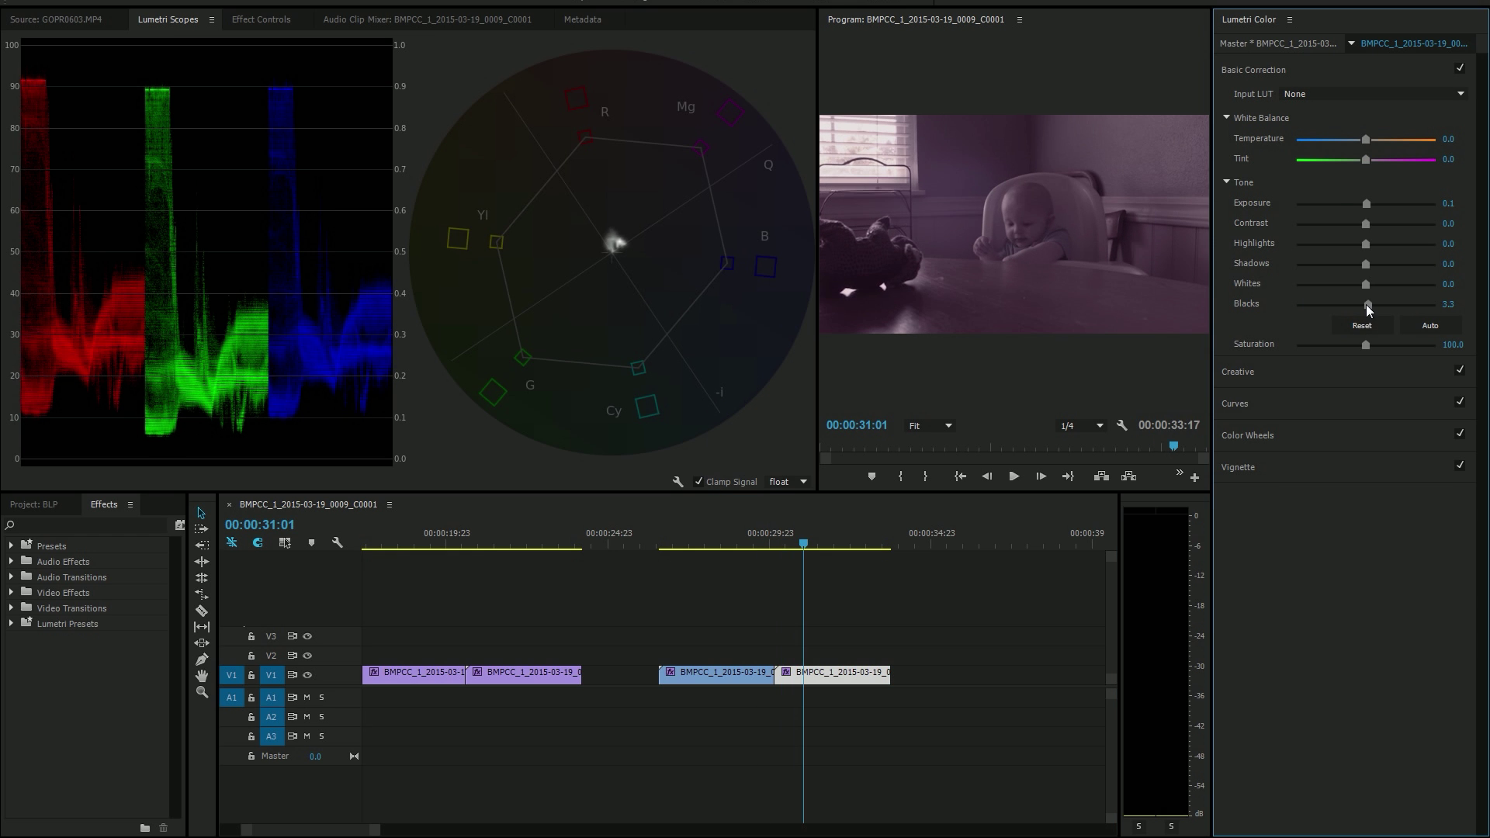
- Deepen blacks to -62.2 on the un-LUTed clip and about -32 on the Marble-LUT clip
{"action": "left_click_drag", "start_coordinate": [1368, 311], "coordinate": [1323, 310]}
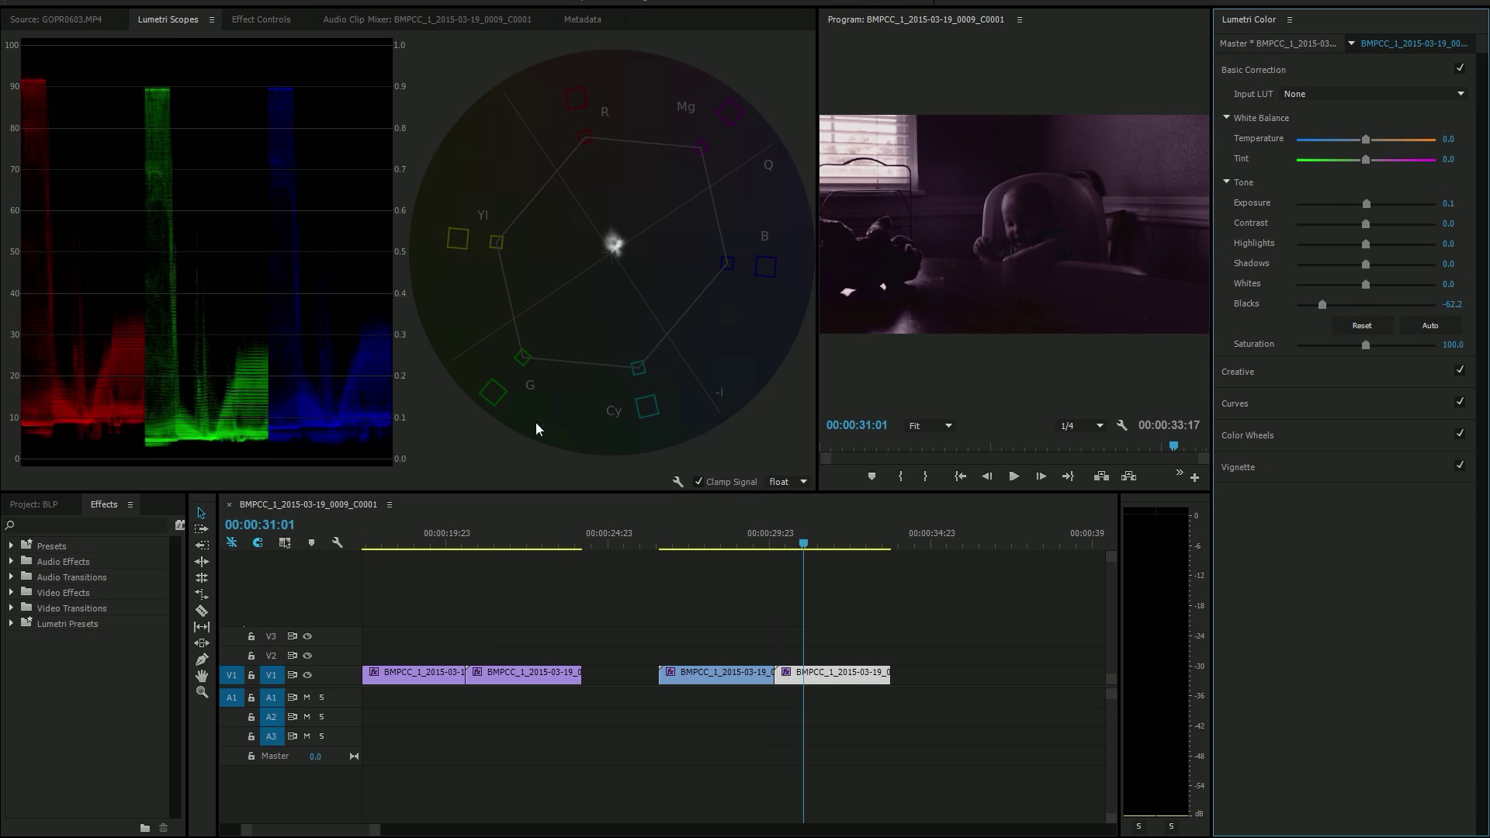
{"action": "left_click", "coordinate": [733, 543]}
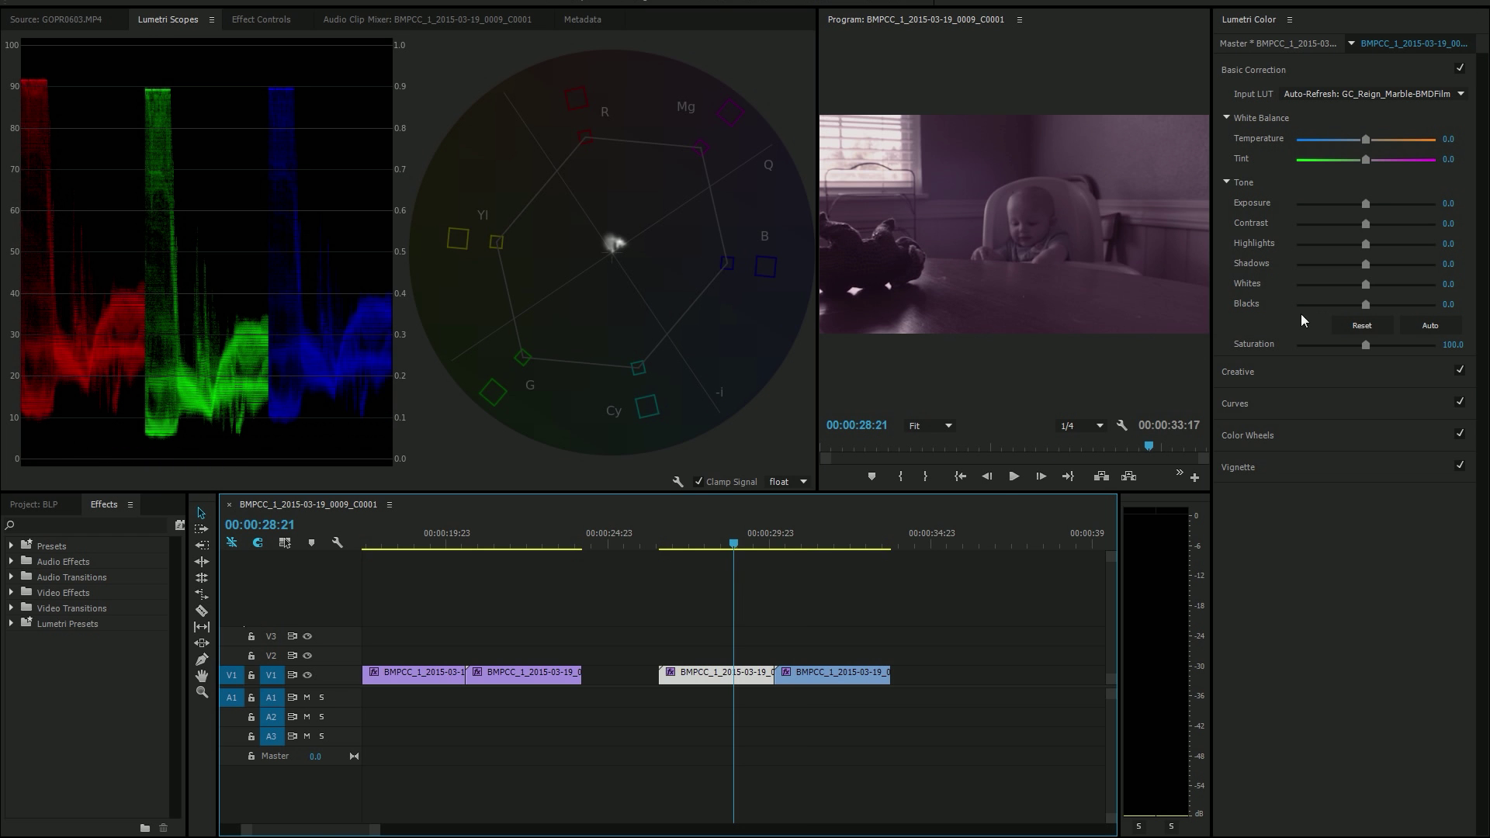
{"action": "mouse_move", "coordinate": [1366, 304]}
{"action": "left_mouse_down"}
{"action": "mouse_move", "coordinate": [1335, 306]}
{"action": "mouse_move", "coordinate": [1363, 313]}
{"action": "mouse_move", "coordinate": [1343, 317]}
{"action": "left_mouse_up"}
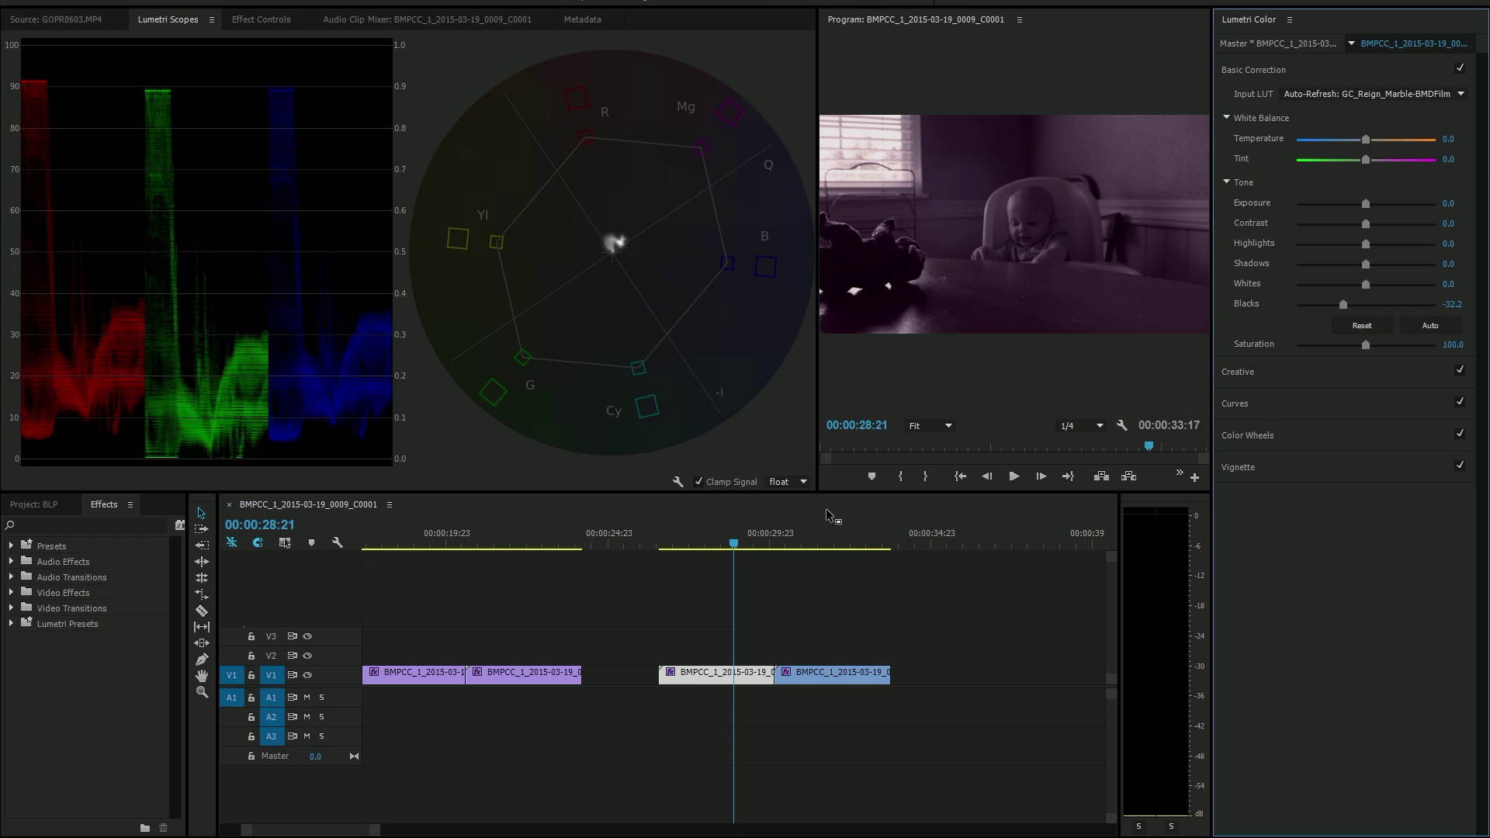
{"action": "left_click", "coordinate": [810, 539]}
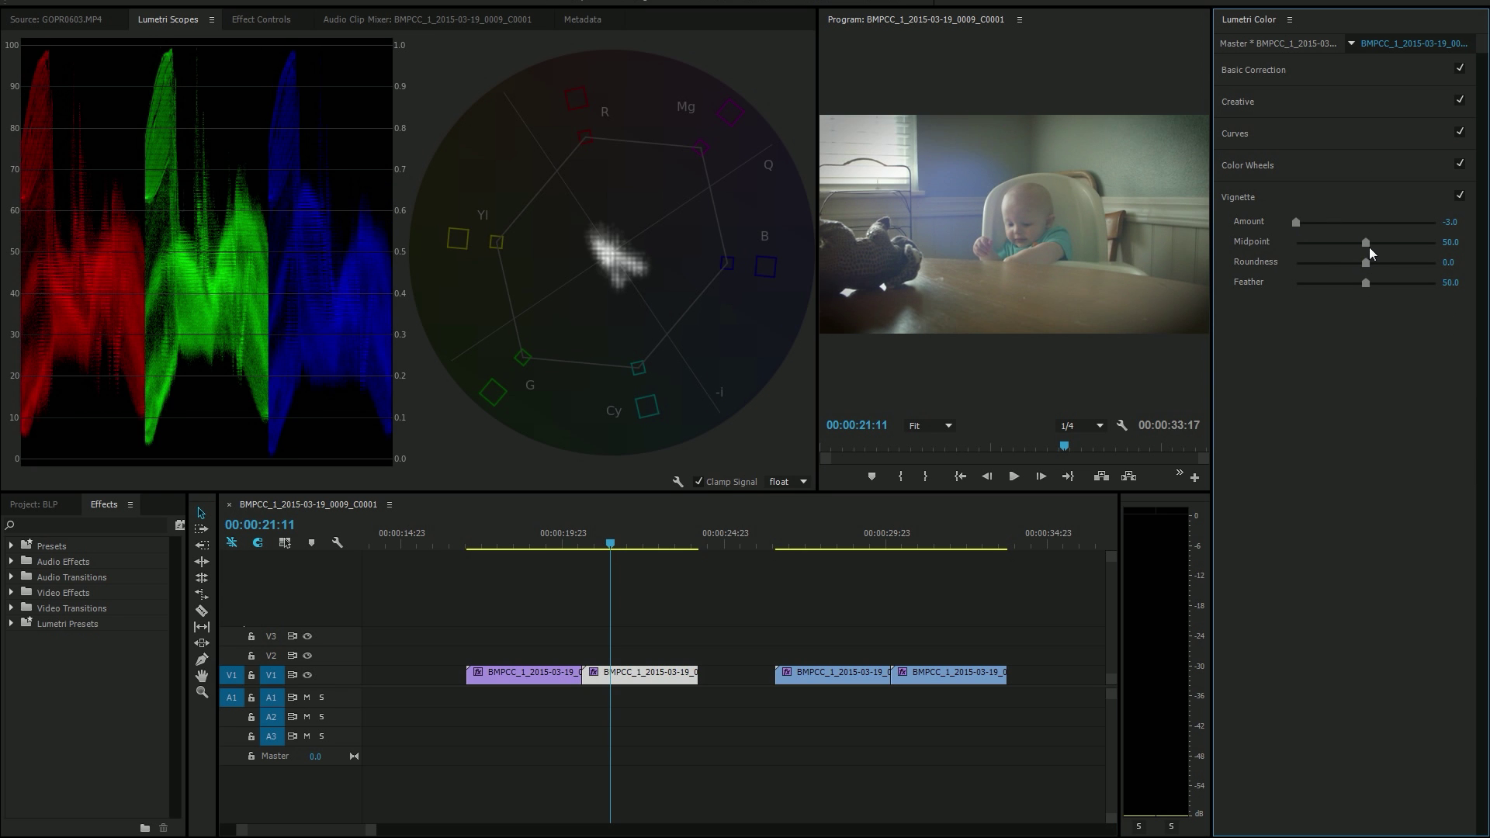
- Pull the baby clip's vignette midpoint down to 1.7 and preview the vignetted frames
{"action": "left_click_drag", "start_coordinate": [1369, 247], "coordinate": [1329, 245]}
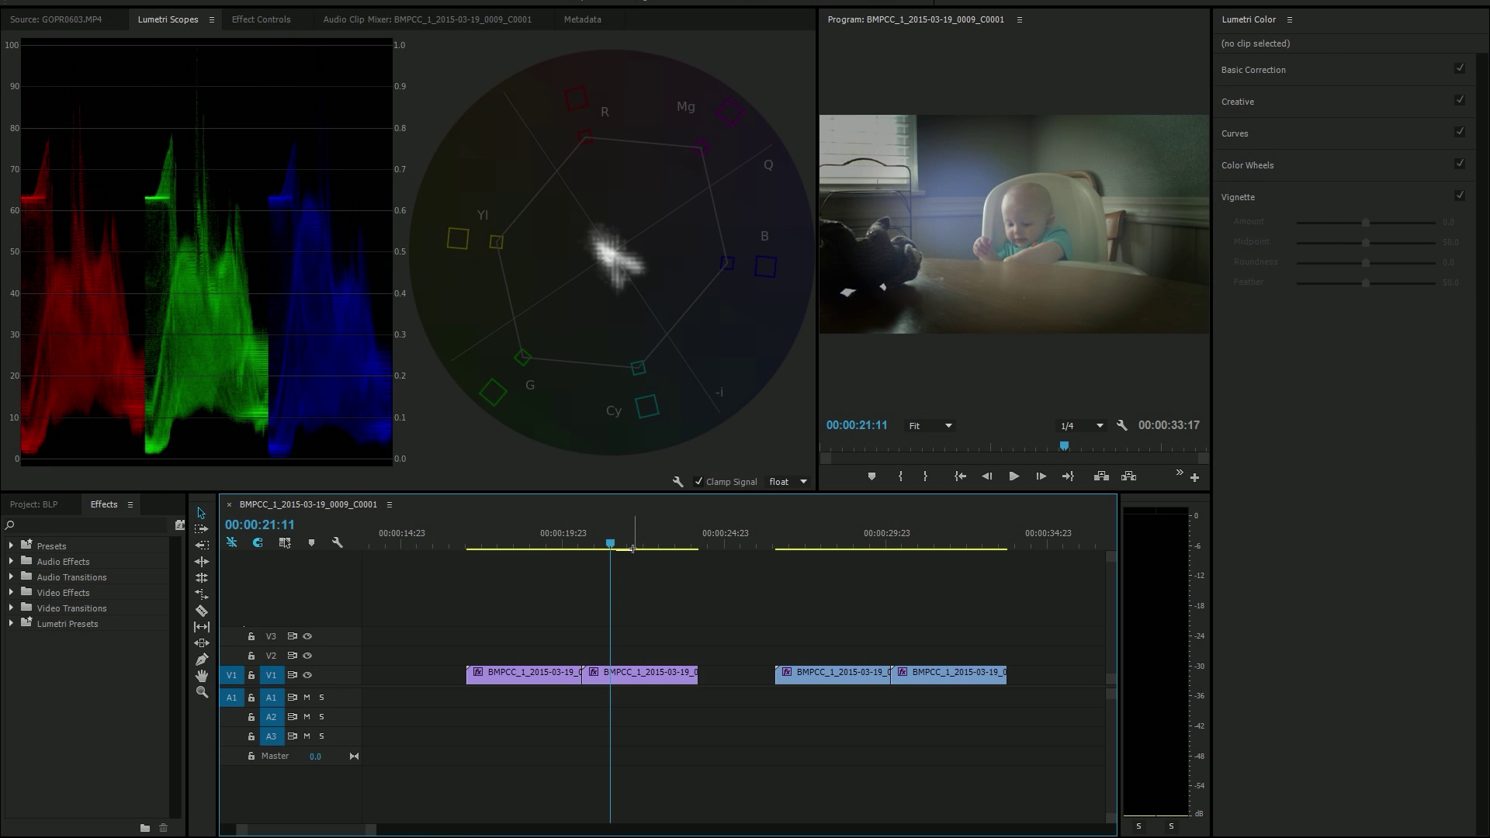
{"action": "left_click", "coordinate": [629, 546]}
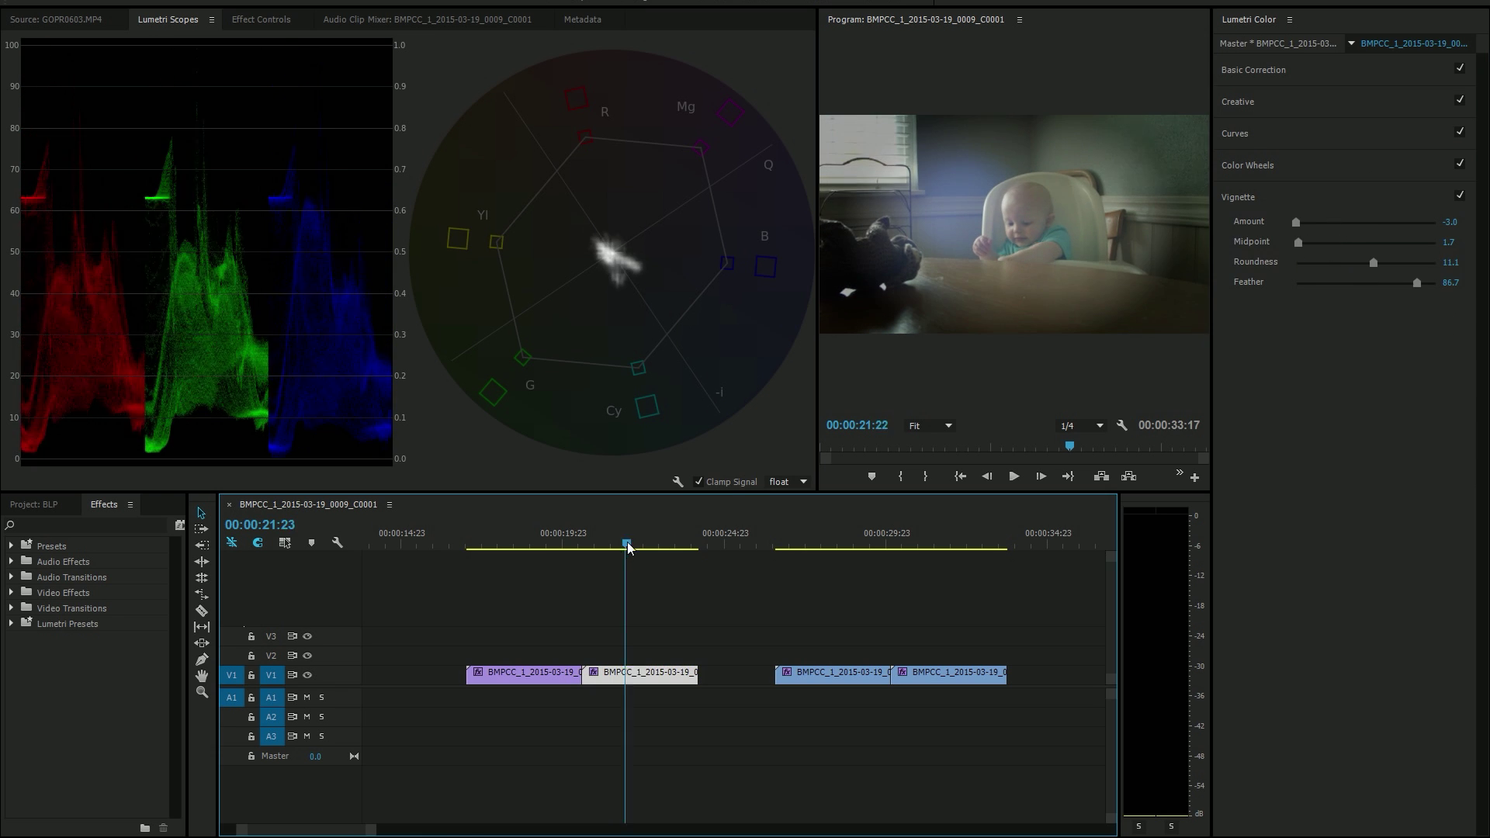
{"action": "mouse_move", "coordinate": [629, 546]}
{"action": "left_mouse_down"}
{"action": "mouse_move", "coordinate": [661, 548]}
{"action": "mouse_move", "coordinate": [616, 565]}
{"action": "left_mouse_up"}
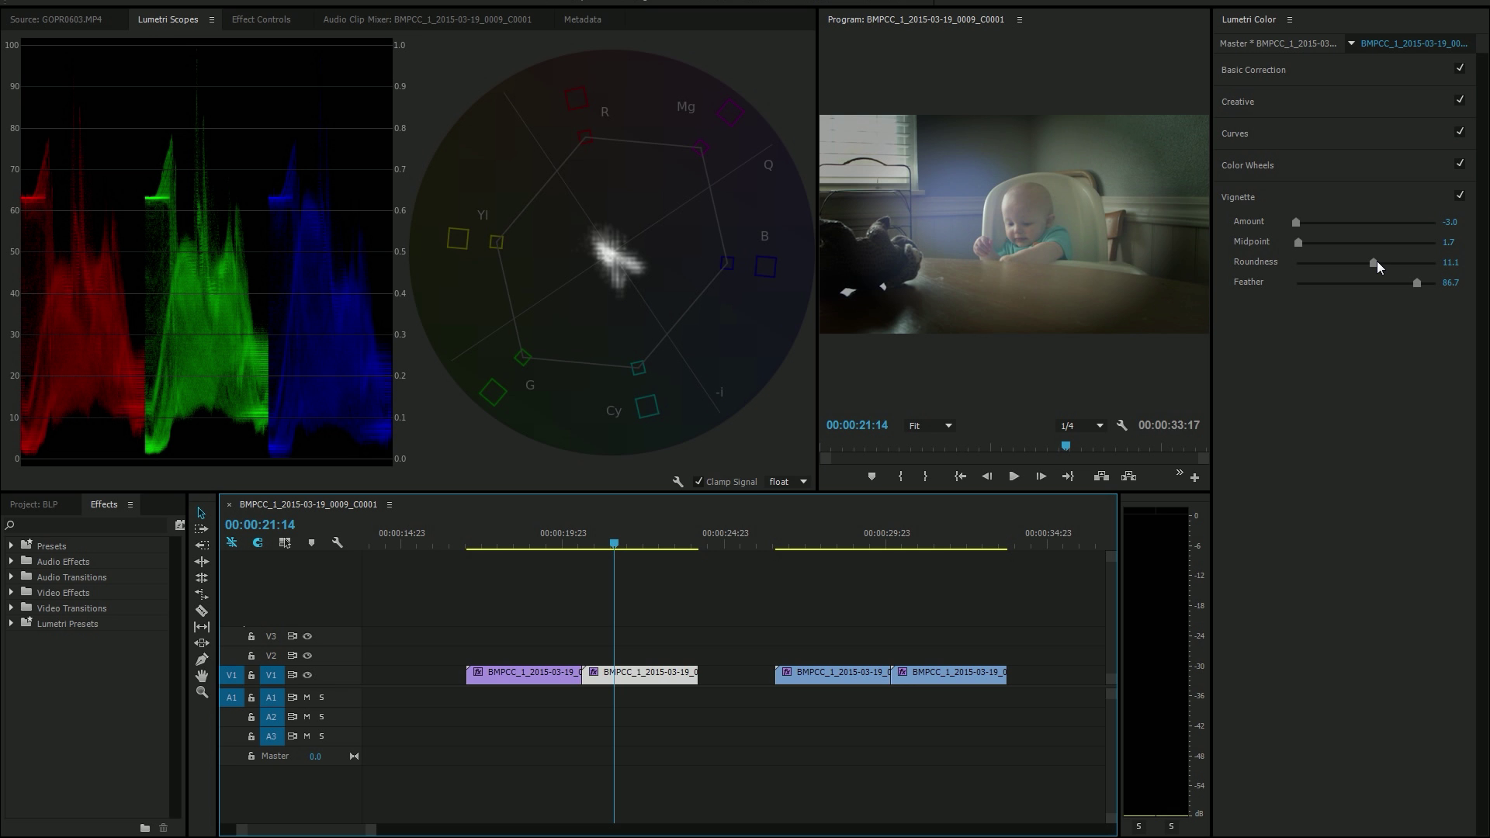
{"action": "left_click", "coordinate": [835, 619]}
{"action": "scroll", "coordinate": [835, 619], "scroll_direction": "up", "scroll_amount": 5}
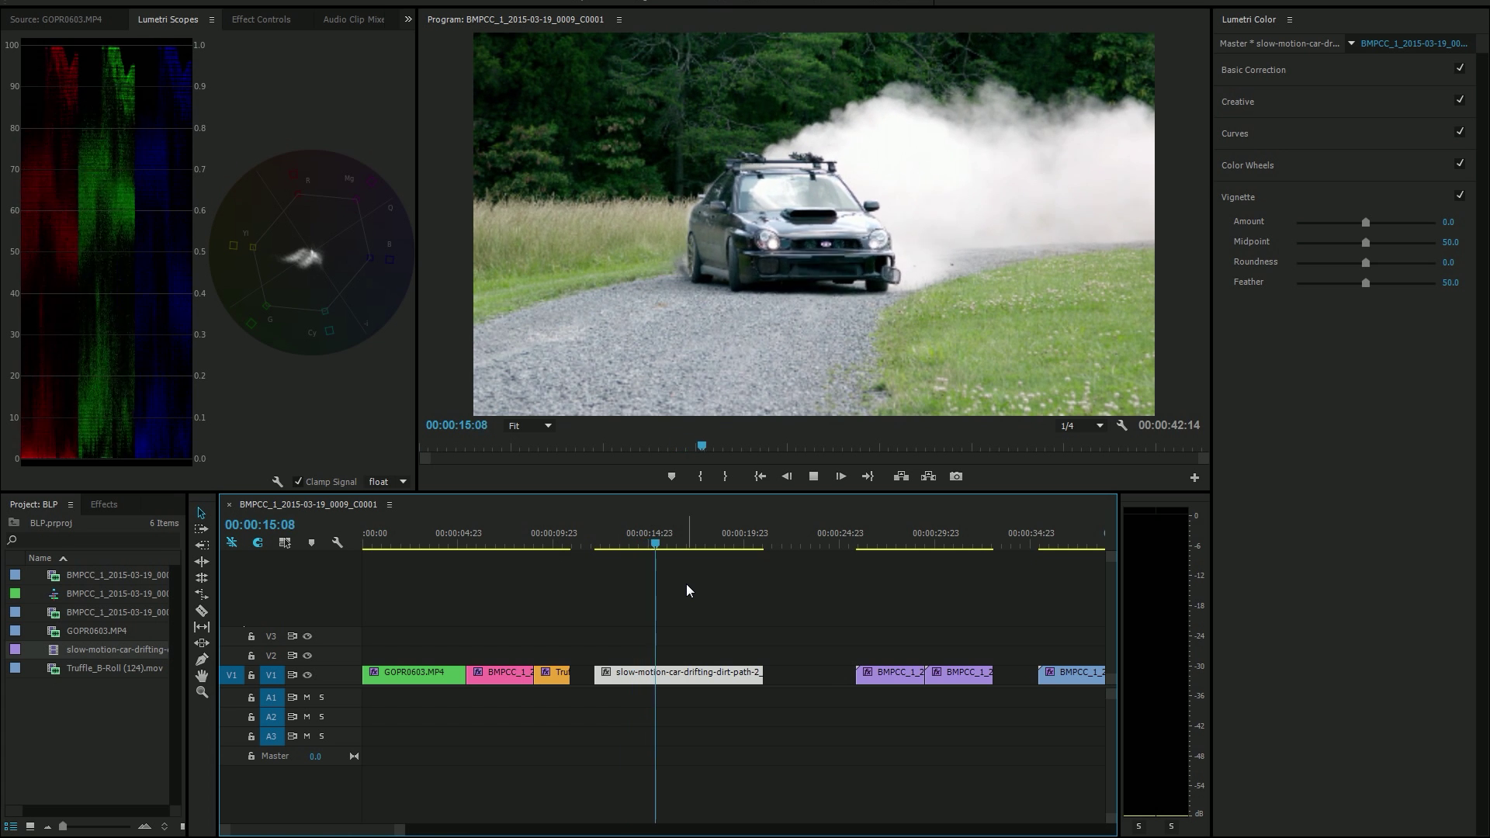
- Preview the car clip with the Gold Sport, Gold Western, Gold Tobacco and Noir LDR looks
{"action": "key", "text": "space"}
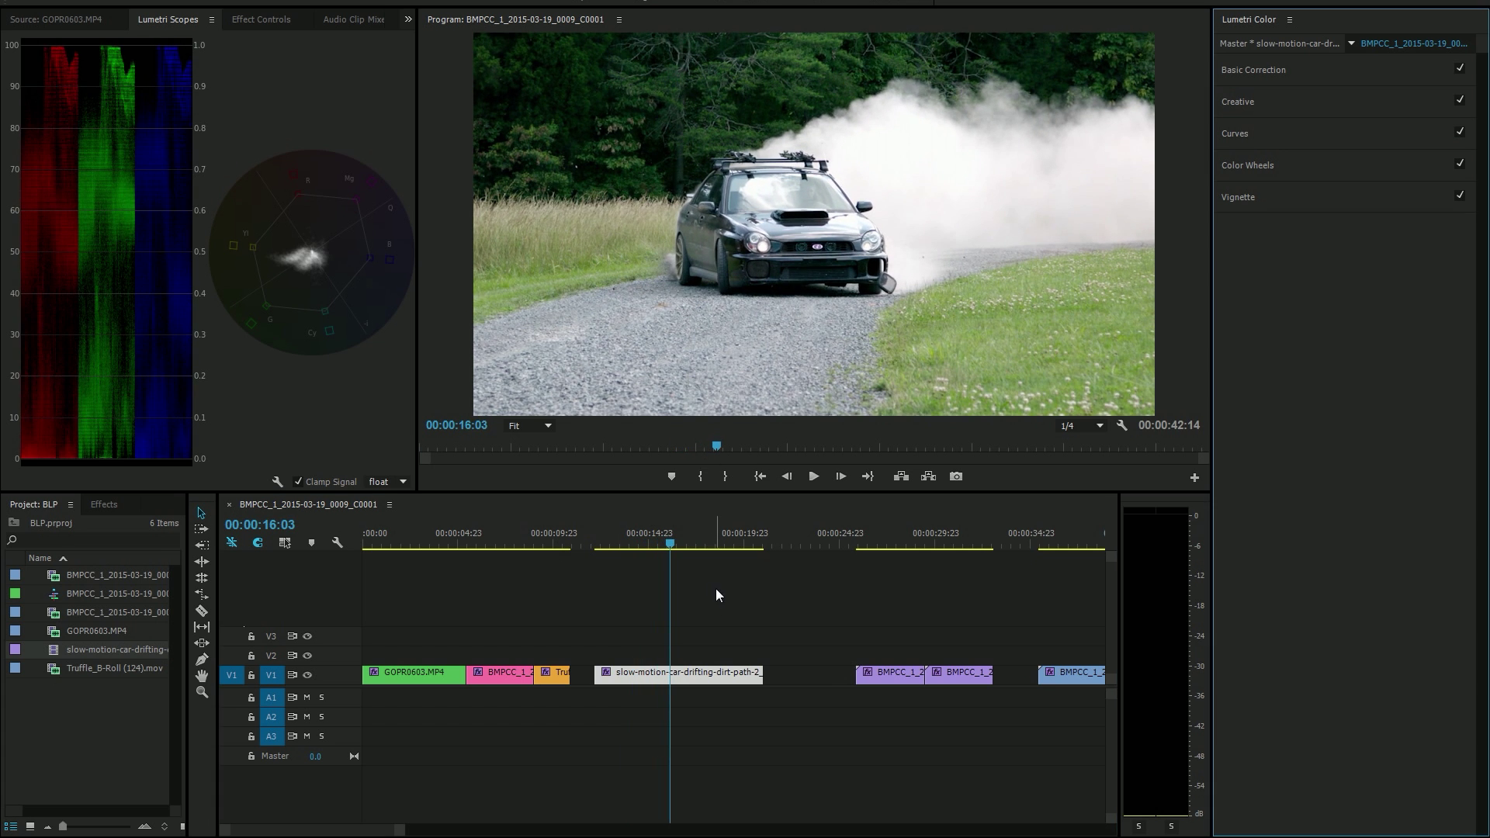
{"action": "left_click", "coordinate": [1278, 101]}
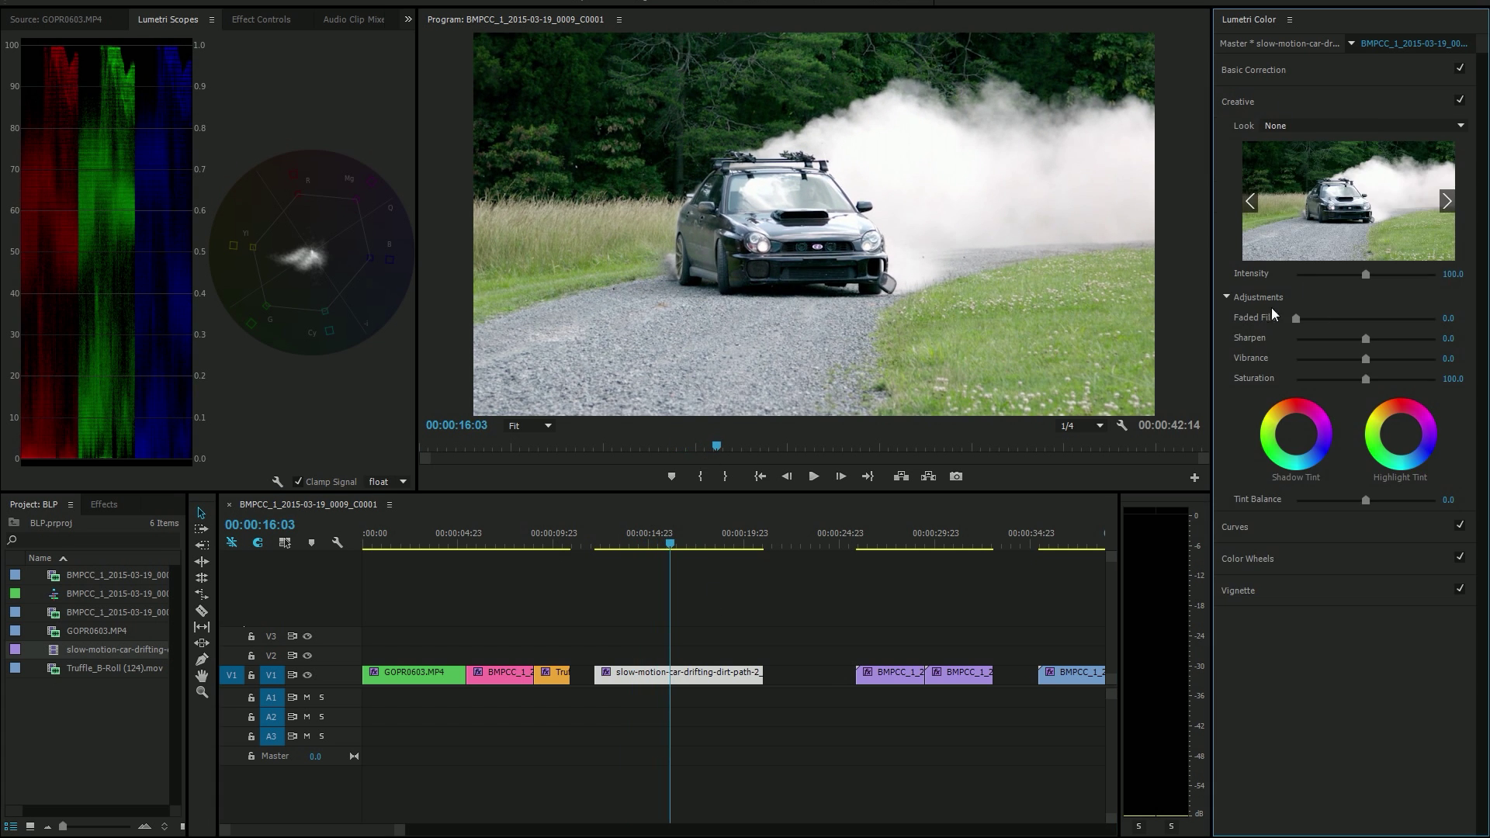
{"action": "left_click", "coordinate": [1298, 124]}
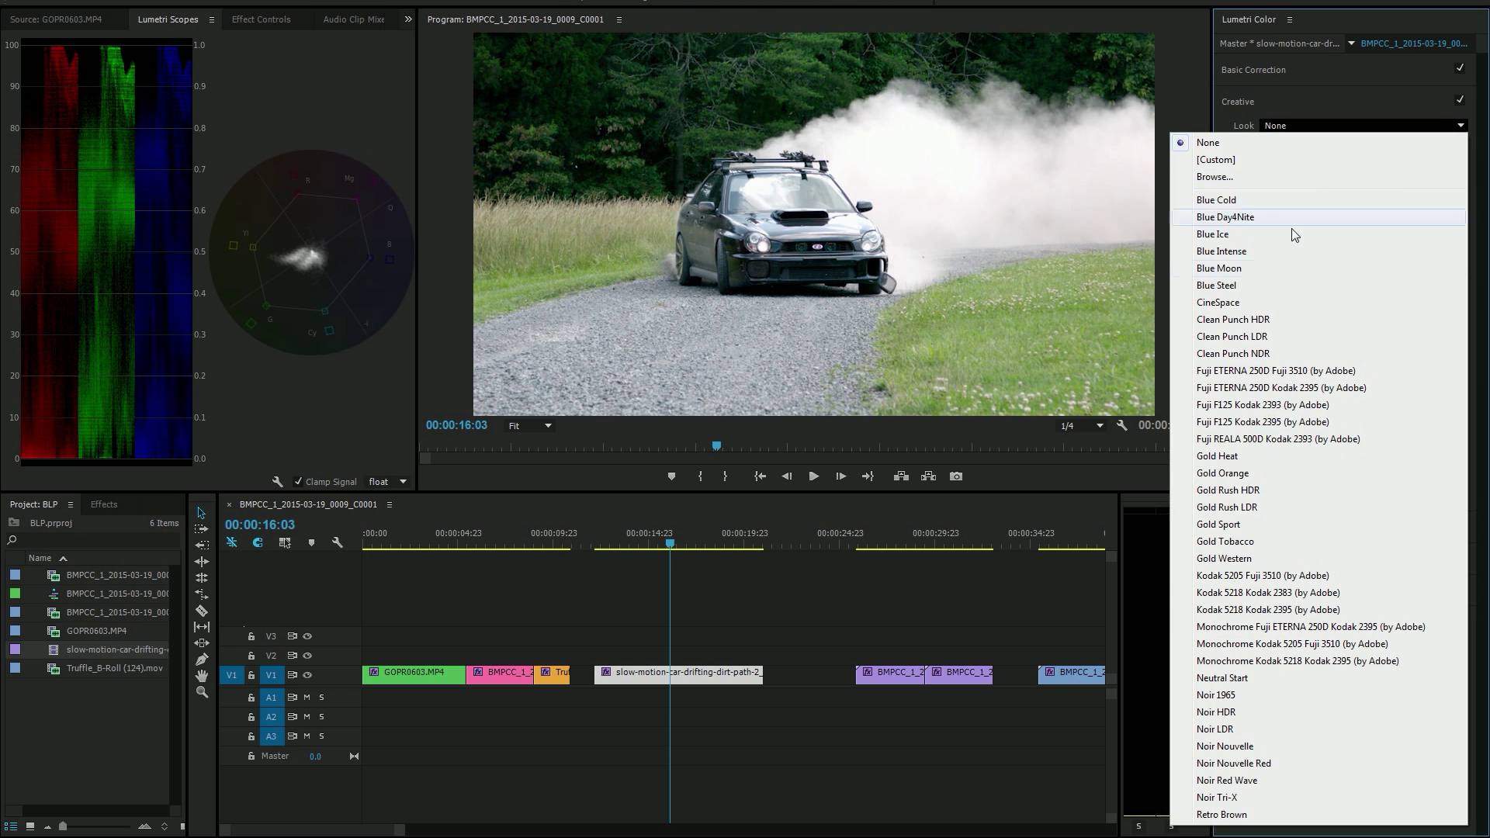
{"action": "left_click", "coordinate": [1259, 526]}
{"action": "left_click", "coordinate": [1320, 125]}
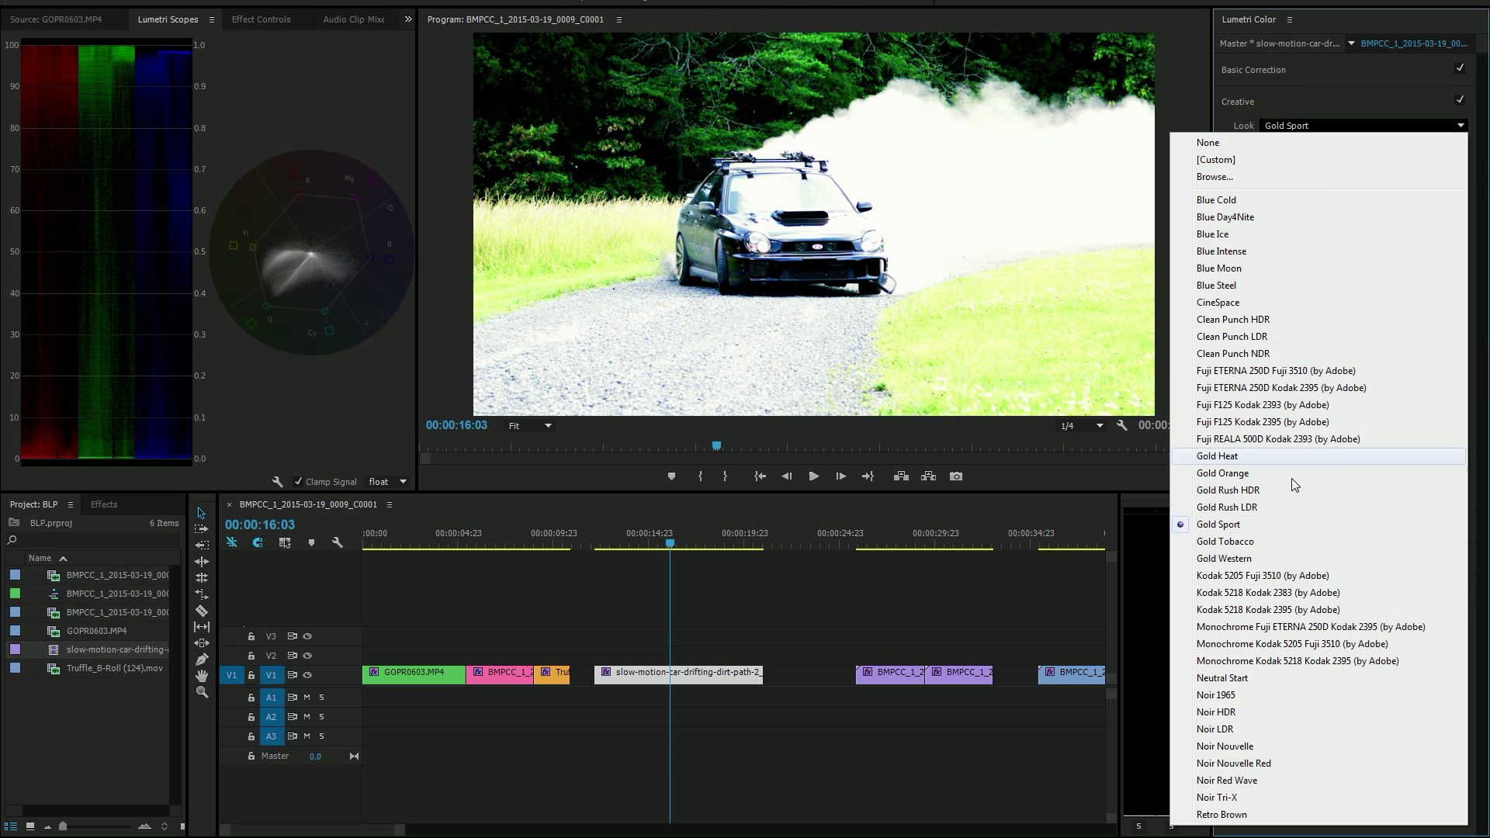
{"action": "left_click", "coordinate": [1282, 558]}
{"action": "left_click", "coordinate": [1356, 128]}
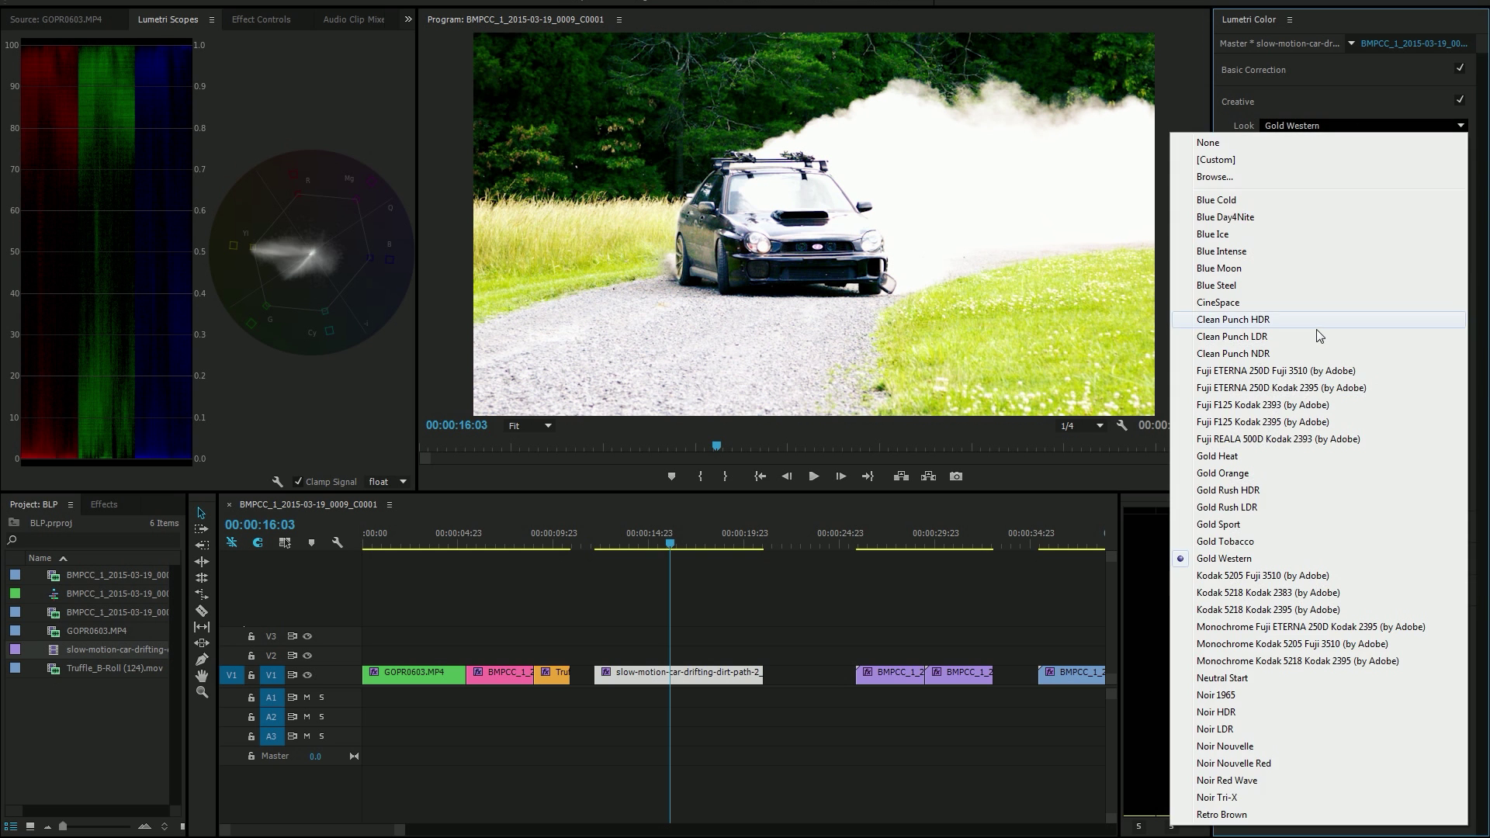
{"action": "left_click", "coordinate": [1265, 541]}
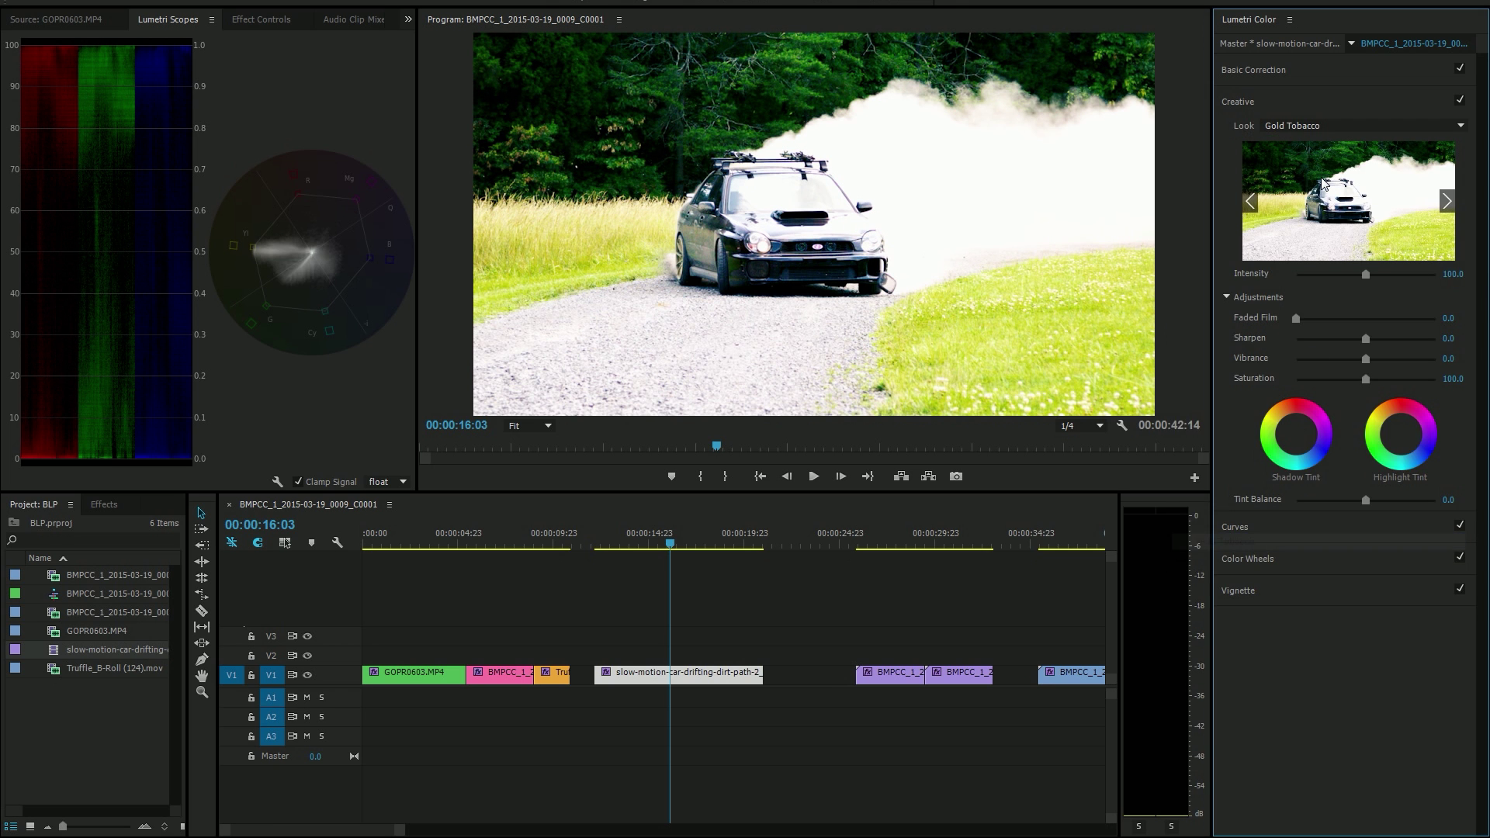
{"action": "left_click", "coordinate": [1321, 126]}
{"action": "left_click", "coordinate": [1263, 728]}
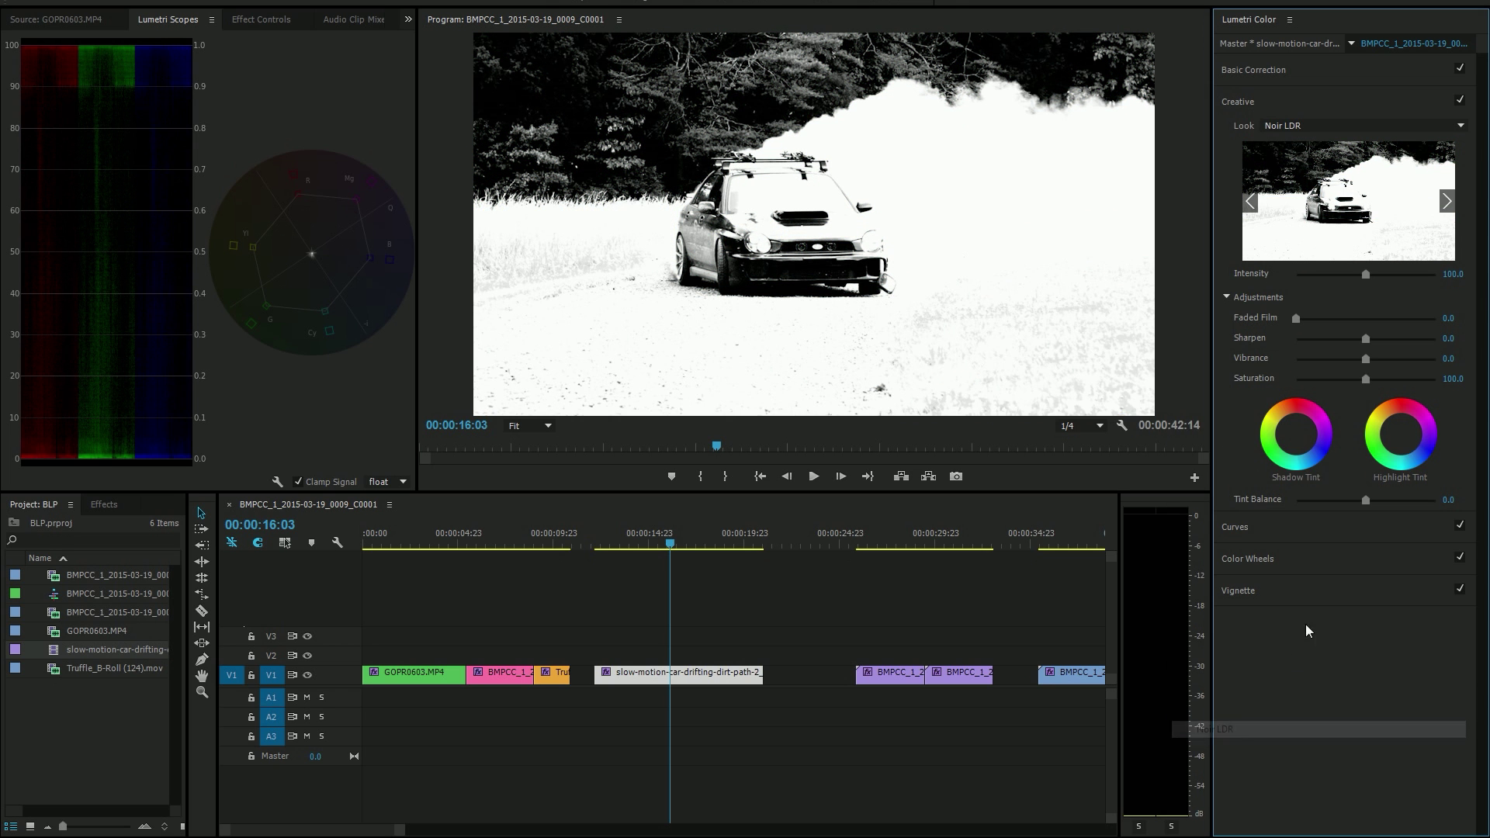
- Try Blue Moon, then apply the Blue Intense look and scrub to check it
{"action": "left_click", "coordinate": [1292, 131]}
{"action": "left_click", "coordinate": [1273, 268]}
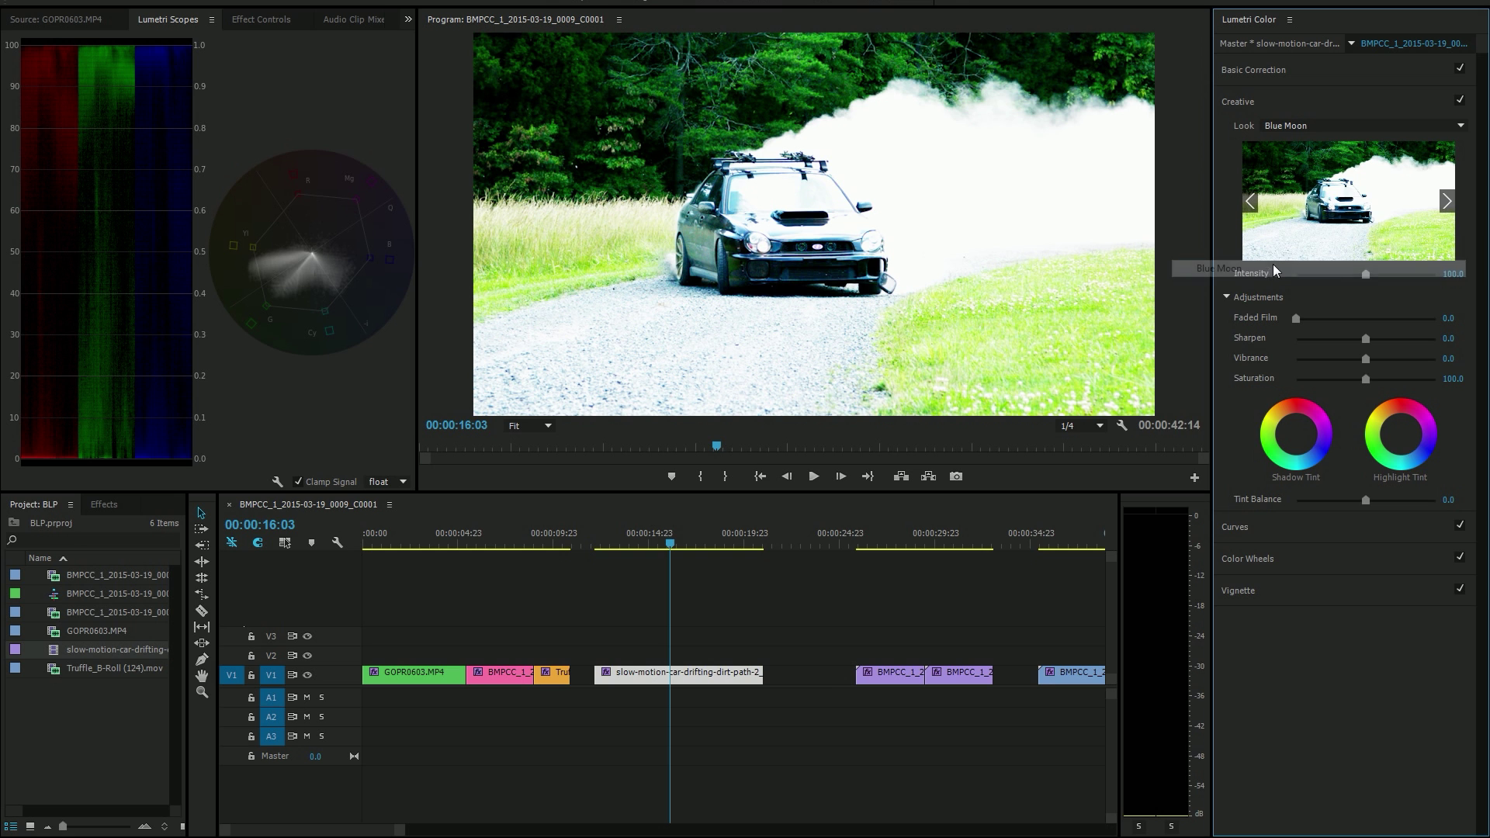
{"action": "left_click", "coordinate": [1282, 128]}
{"action": "left_click", "coordinate": [1275, 250]}
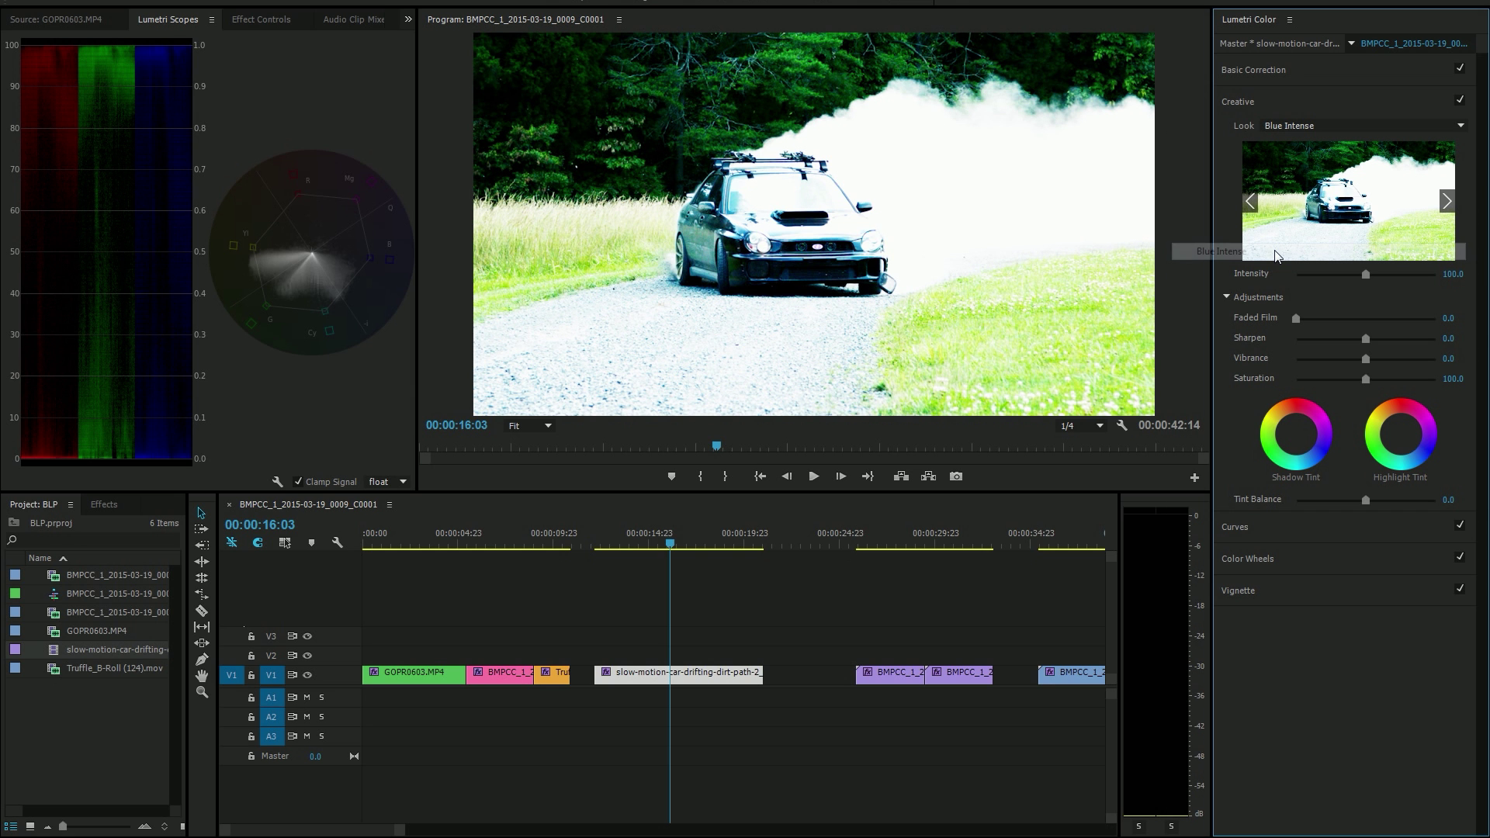
{"action": "mouse_move", "coordinate": [674, 541]}
{"action": "left_mouse_down"}
{"action": "mouse_move", "coordinate": [694, 534]}
{"action": "mouse_move", "coordinate": [652, 550]}
{"action": "mouse_move", "coordinate": [723, 540]}
{"action": "mouse_move", "coordinate": [669, 548]}
{"action": "left_mouse_up"}
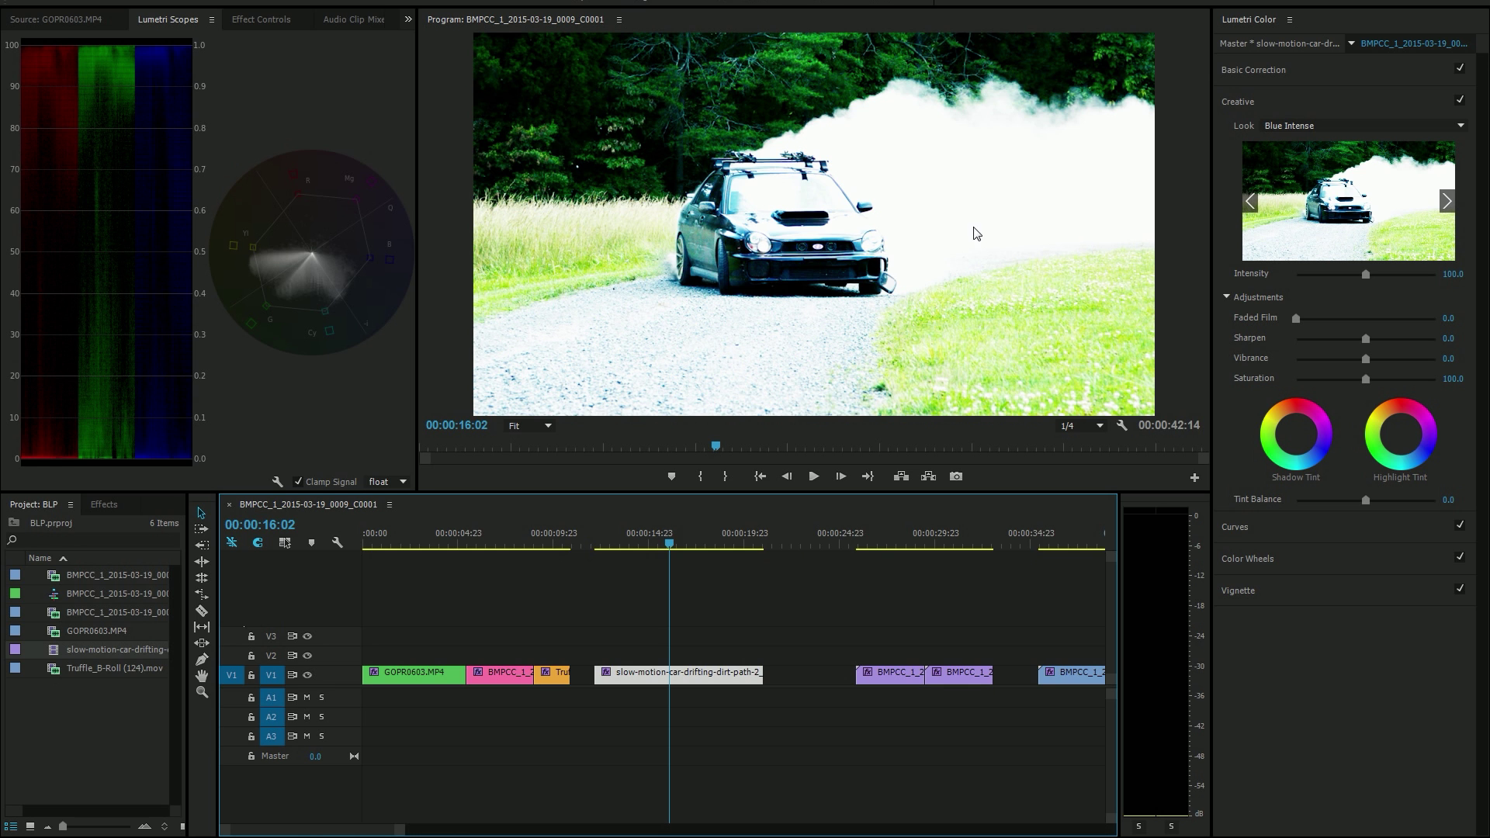
- Play the car clip through the smoky drift frames to review the Blue Intense grade
{"action": "key", "text": "space"}
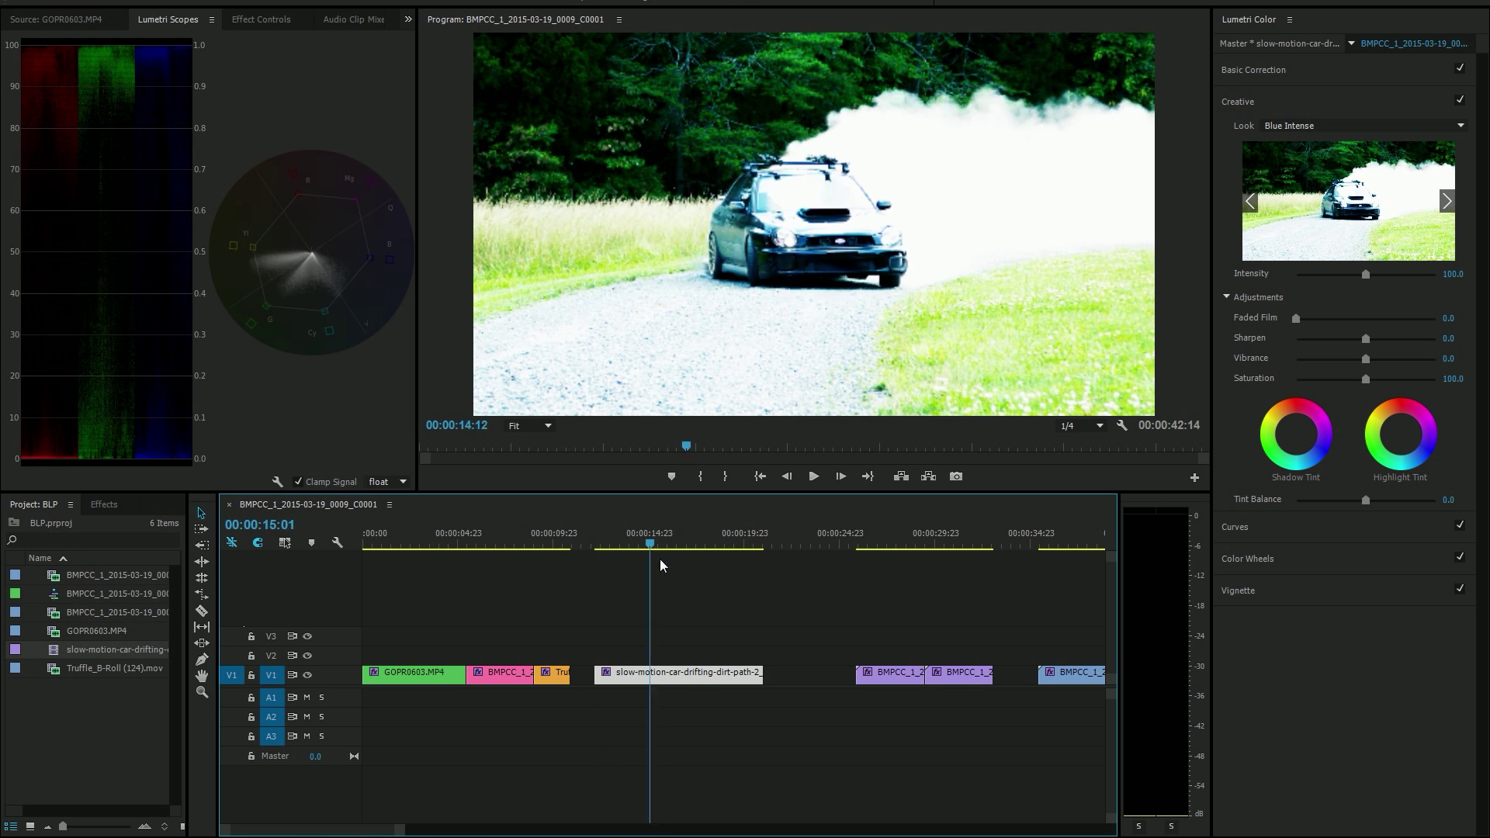
{"action": "key", "text": "space"}
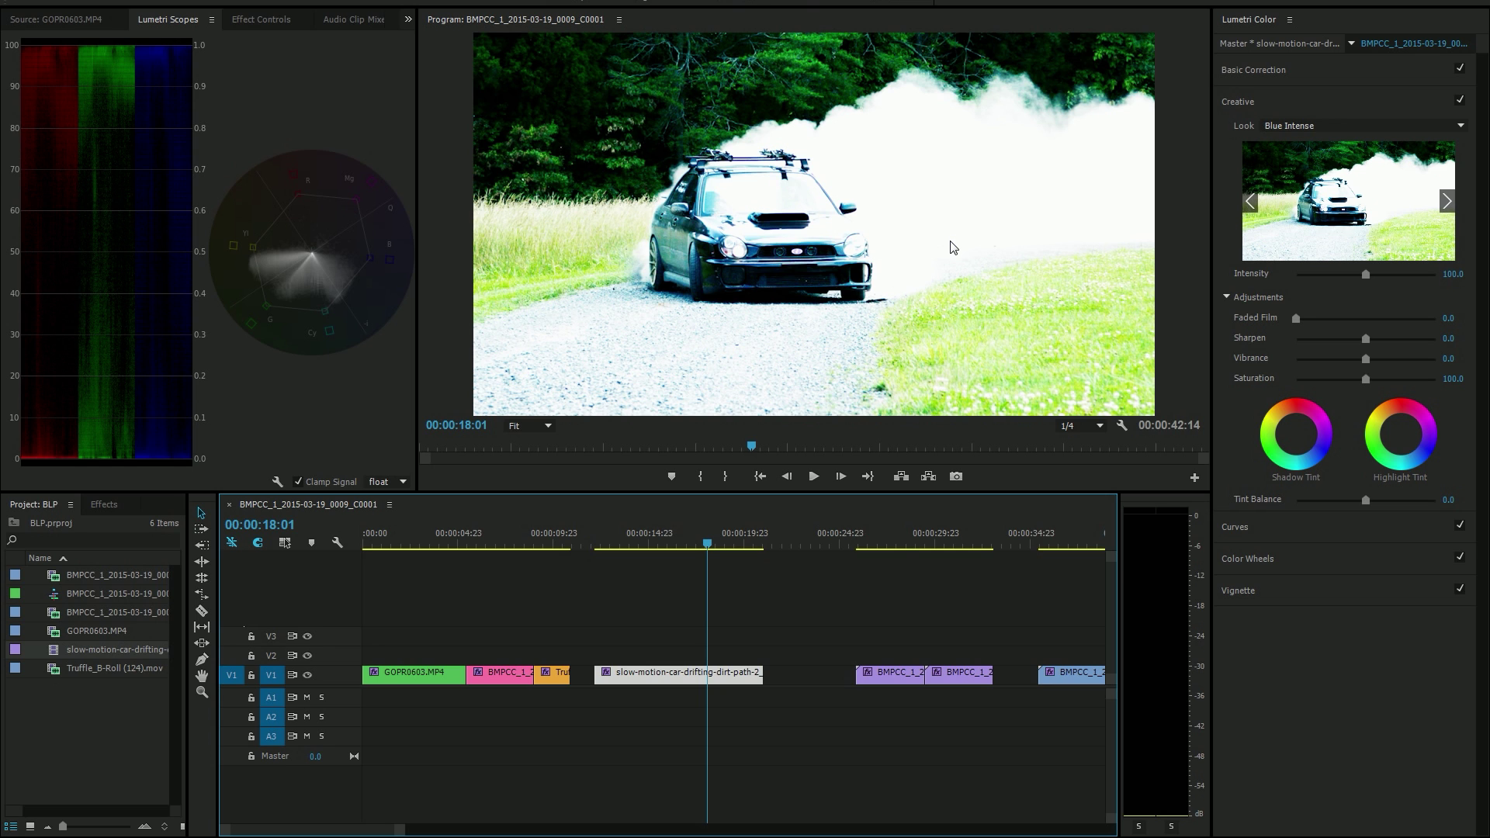
{"action": "key", "text": "space"}
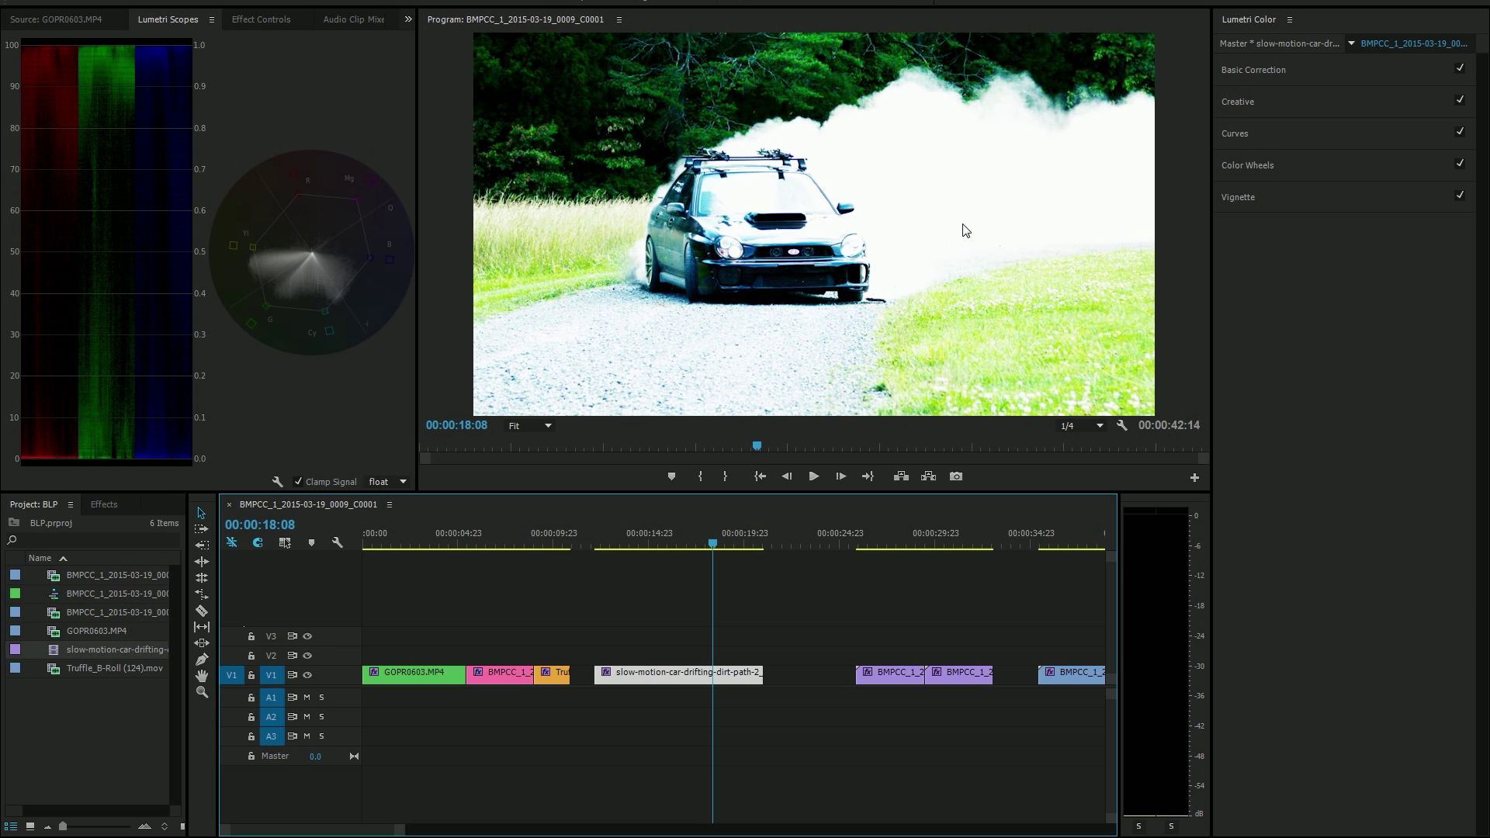
- Set the car clip's highlights to -100, exposure to -0.7 and saturation to 78.9
{"action": "left_click", "coordinate": [1253, 70]}
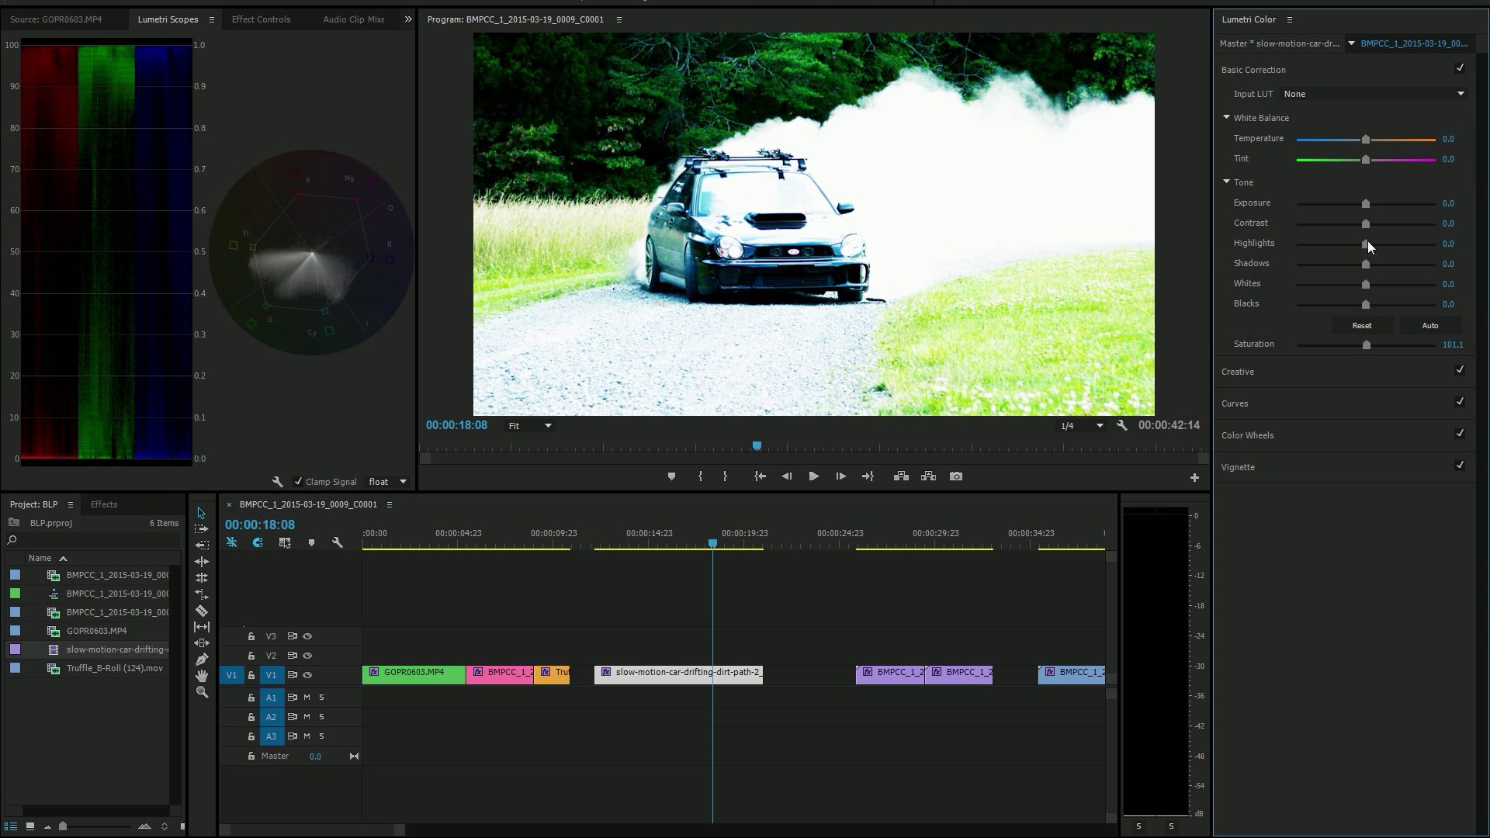
{"action": "left_click_drag", "start_coordinate": [1366, 243], "coordinate": [1274, 253]}
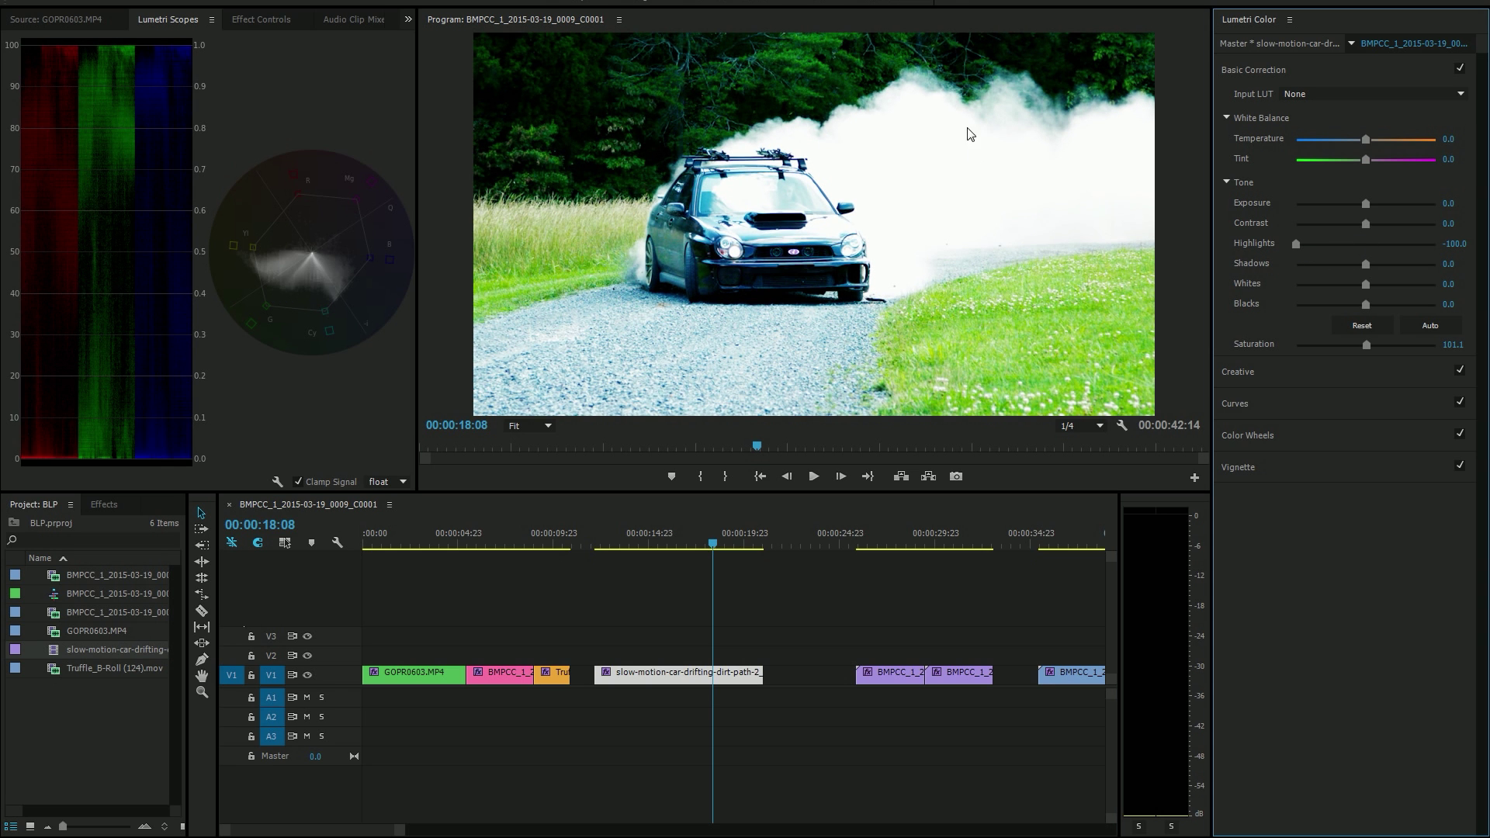
{"action": "left_click_drag", "start_coordinate": [1368, 205], "coordinate": [1357, 205]}
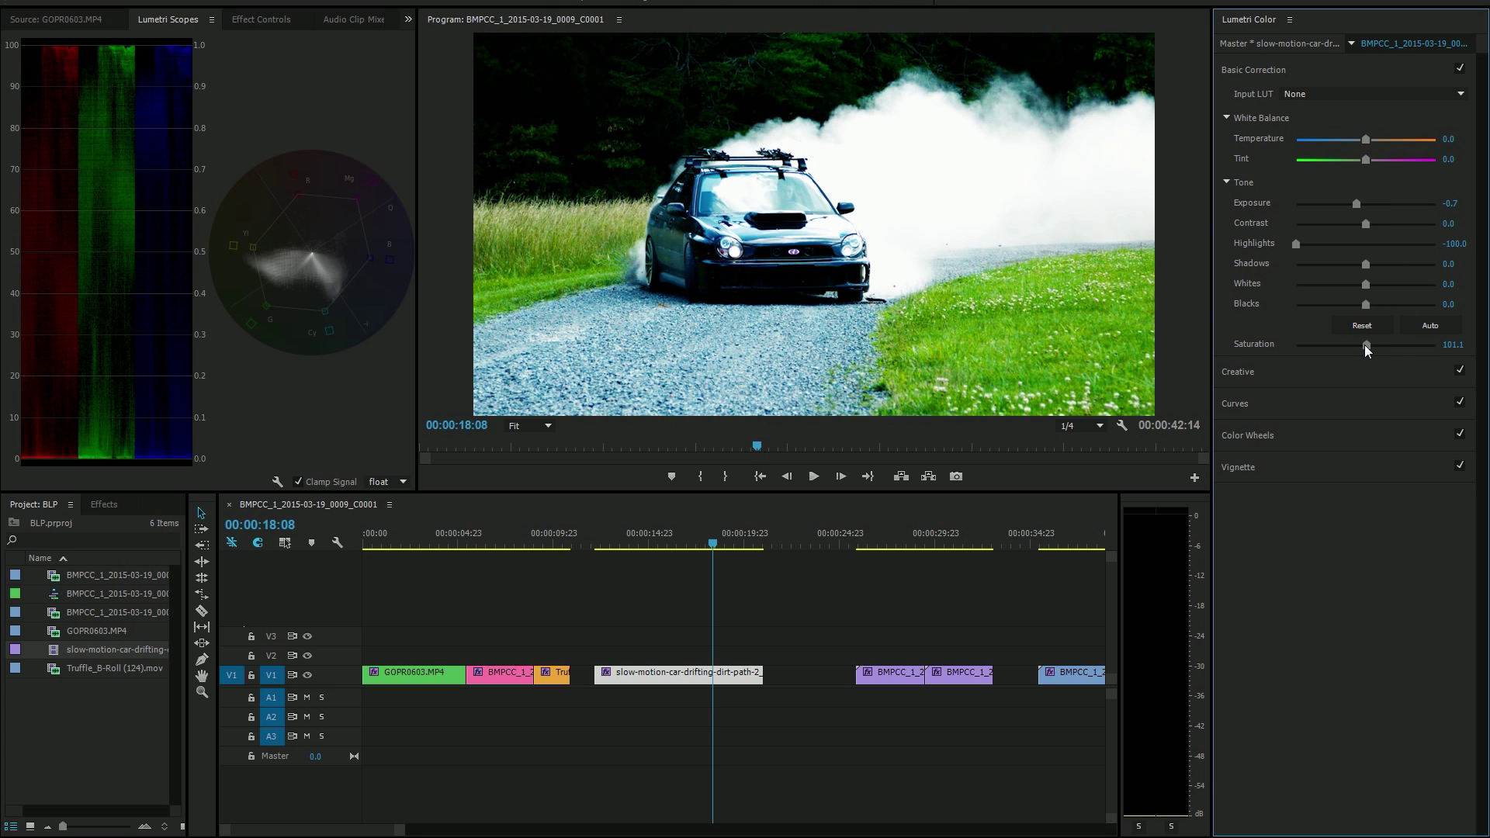
{"action": "left_click_drag", "start_coordinate": [1365, 345], "coordinate": [1351, 349]}
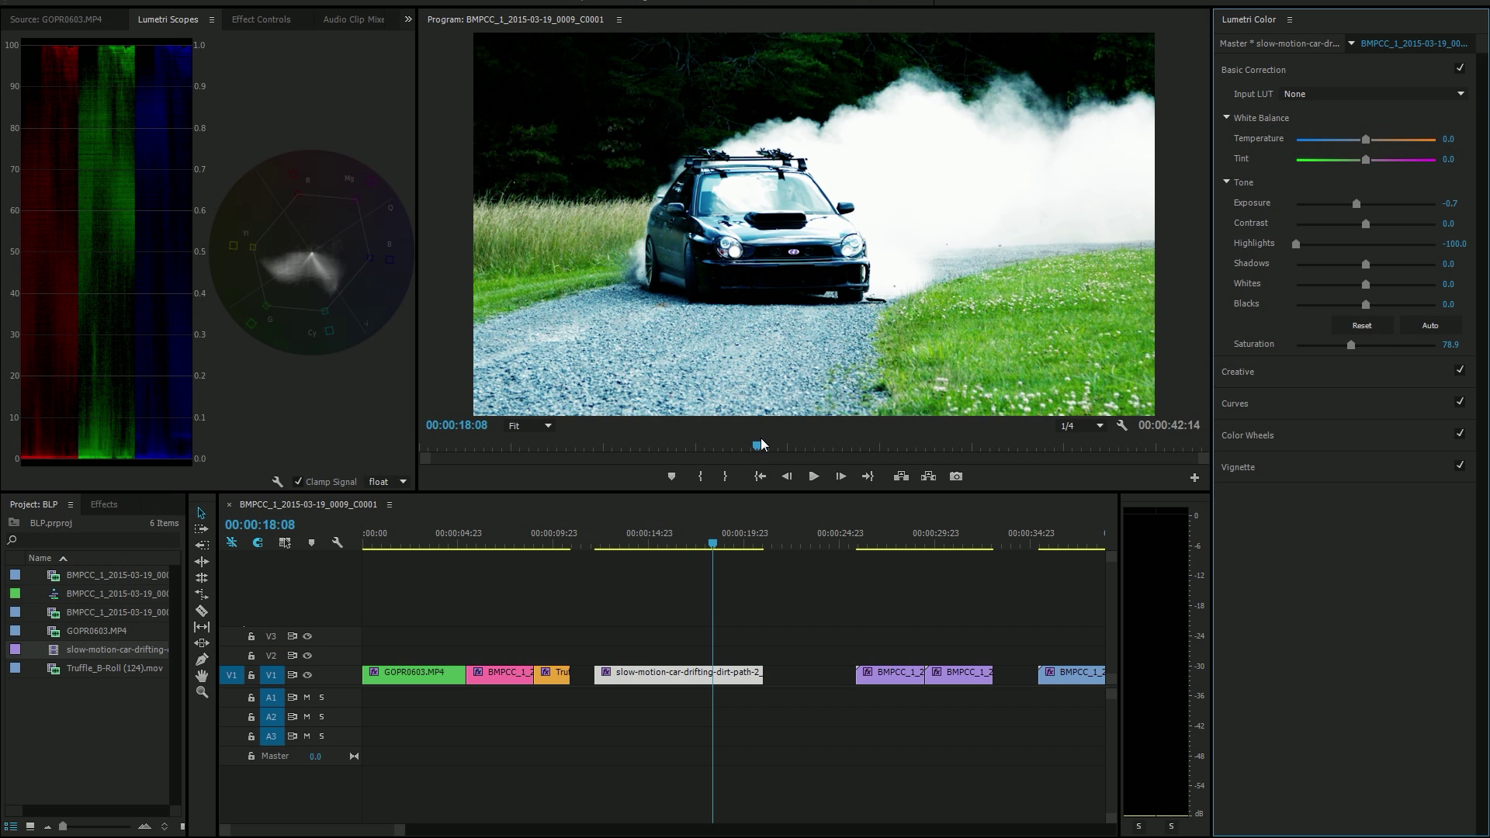
{"action": "left_click", "coordinate": [648, 547]}
{"action": "left_click_drag", "start_coordinate": [650, 551], "coordinate": [700, 558]}
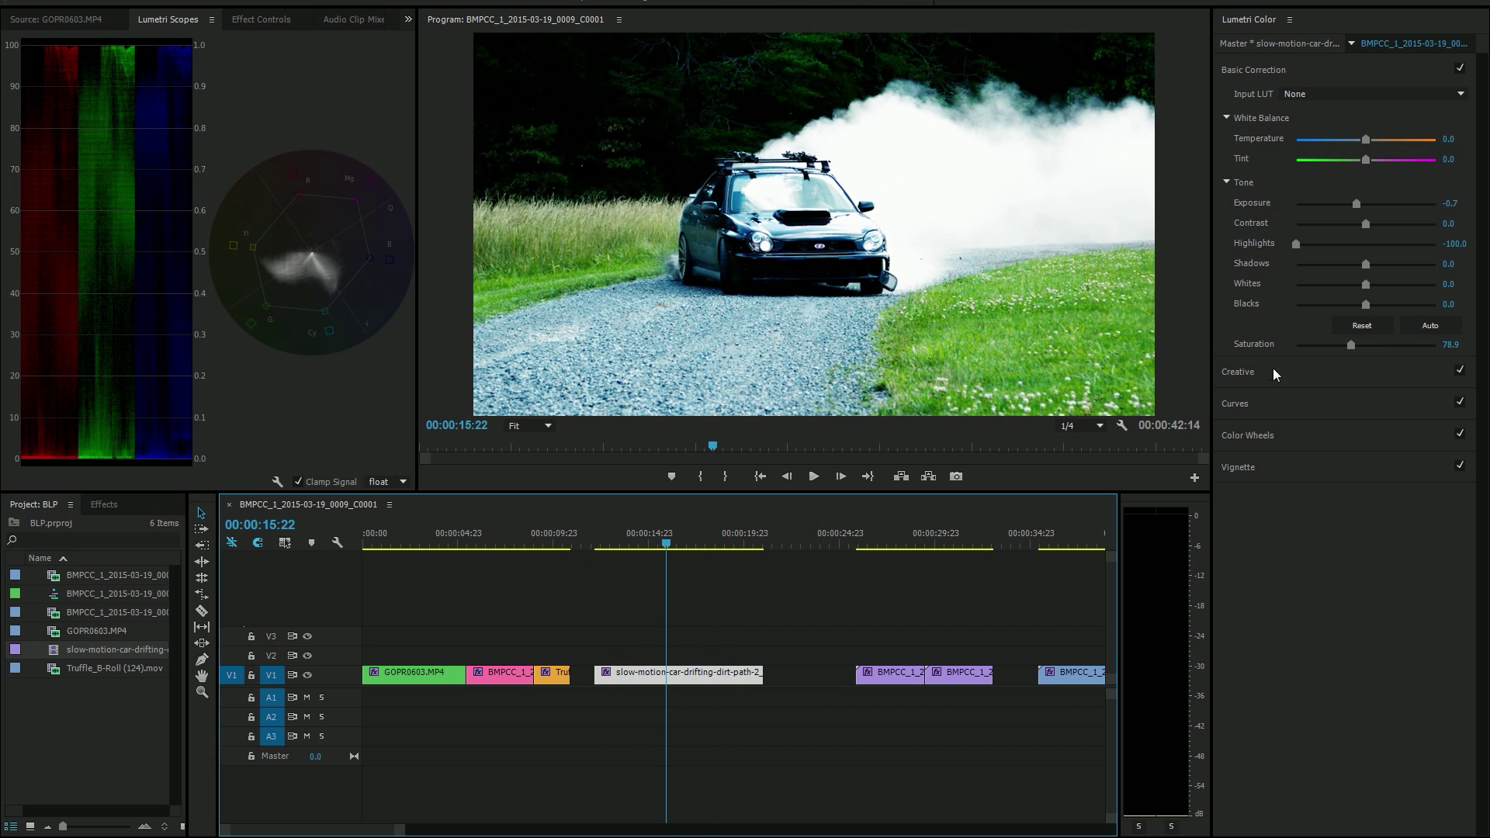
- Reduce the Blue Intense look intensity to 58.9 and compare the graded frames
{"action": "left_click", "coordinate": [1274, 371]}
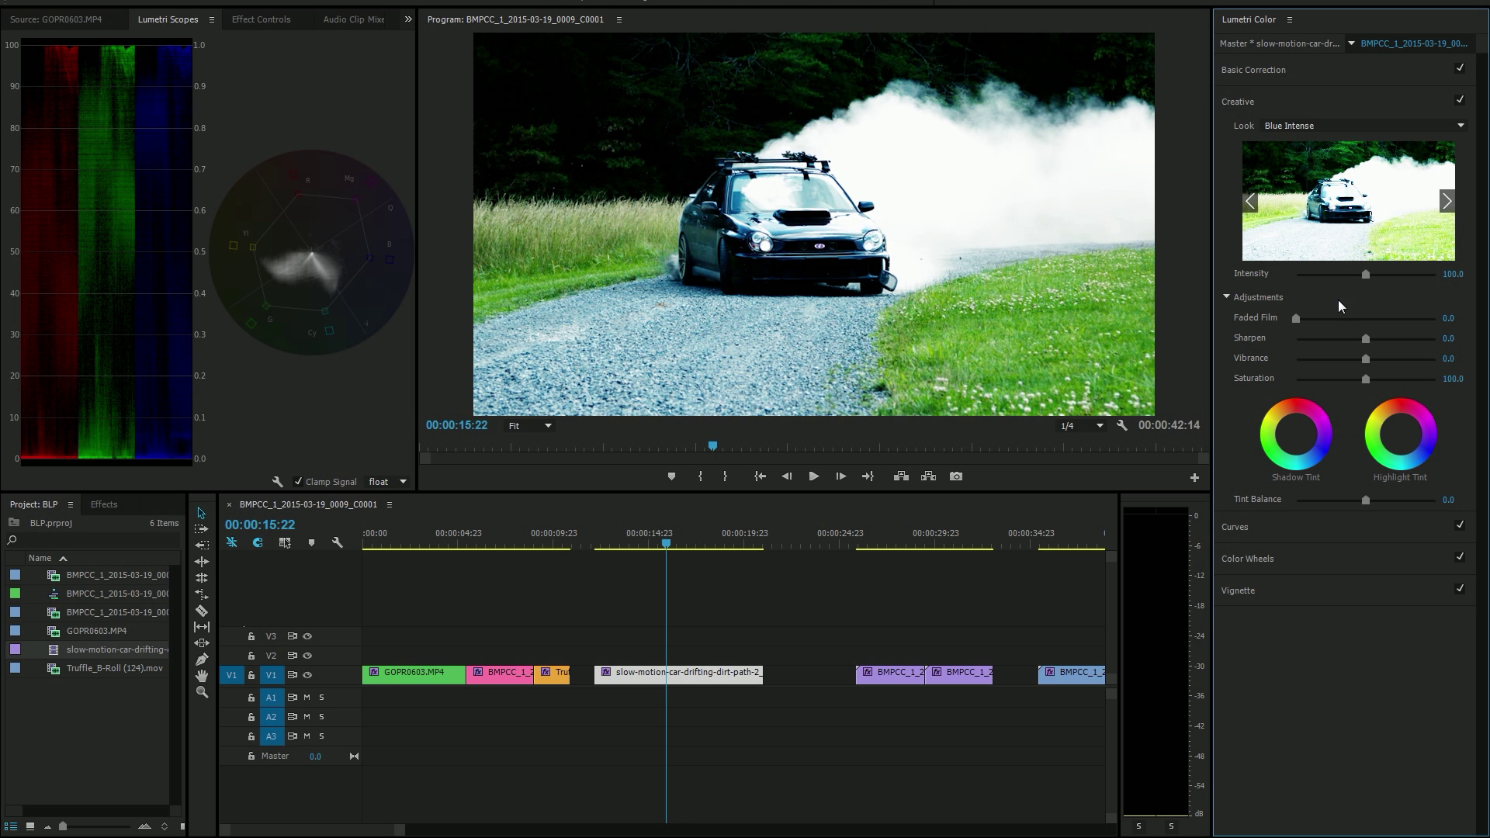
{"action": "left_click_drag", "start_coordinate": [1365, 273], "coordinate": [1337, 275]}
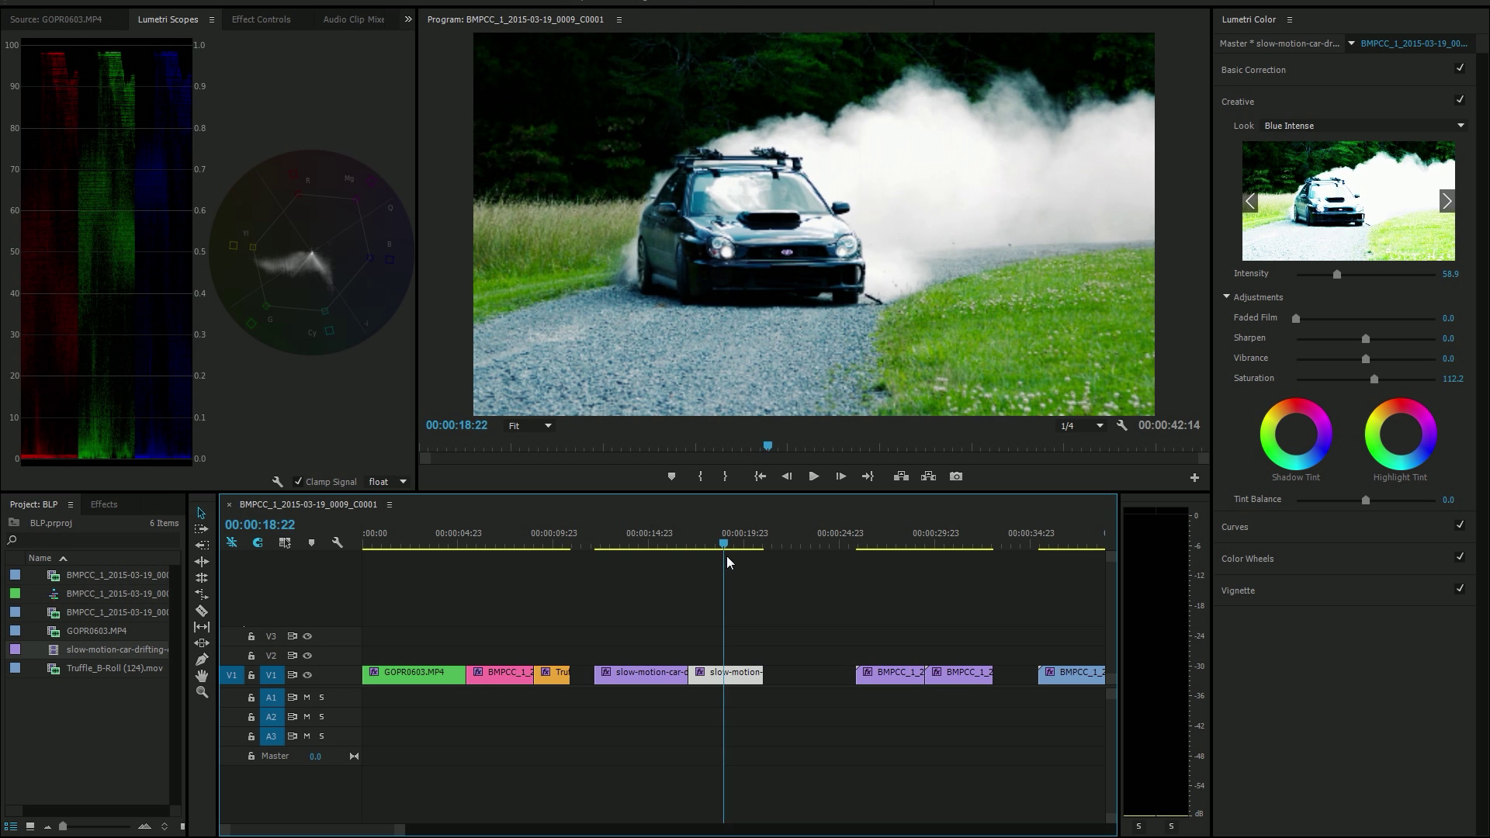
{"action": "left_click_drag", "start_coordinate": [720, 546], "coordinate": [664, 539]}
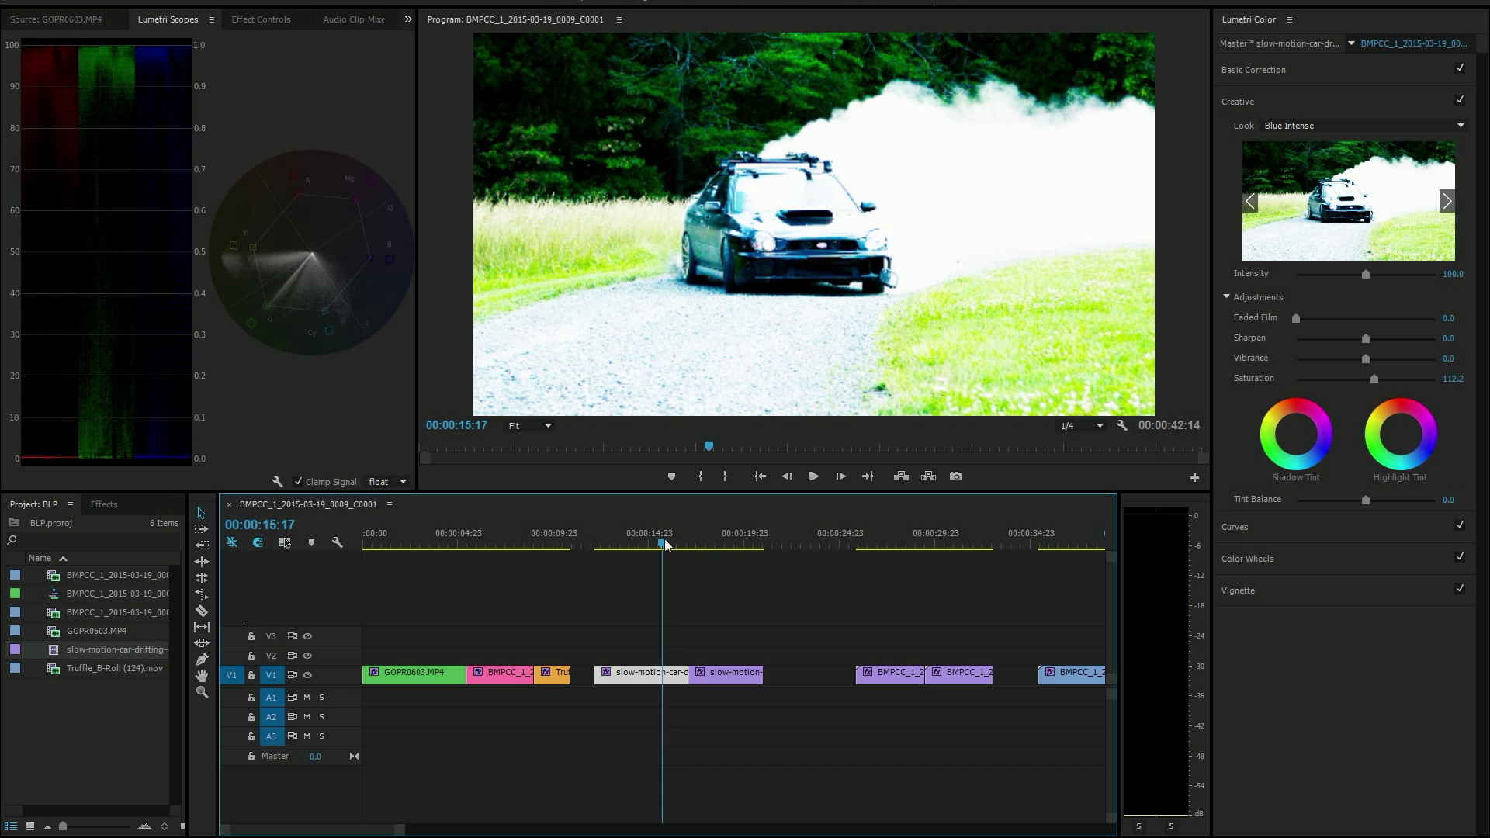
{"action": "left_click", "coordinate": [702, 582]}
- Scrub to the last baby clip and lower its contrast slightly
{"action": "left_click", "coordinate": [413, 549]}
{"action": "left_click_drag", "start_coordinate": [415, 551], "coordinate": [383, 544]}
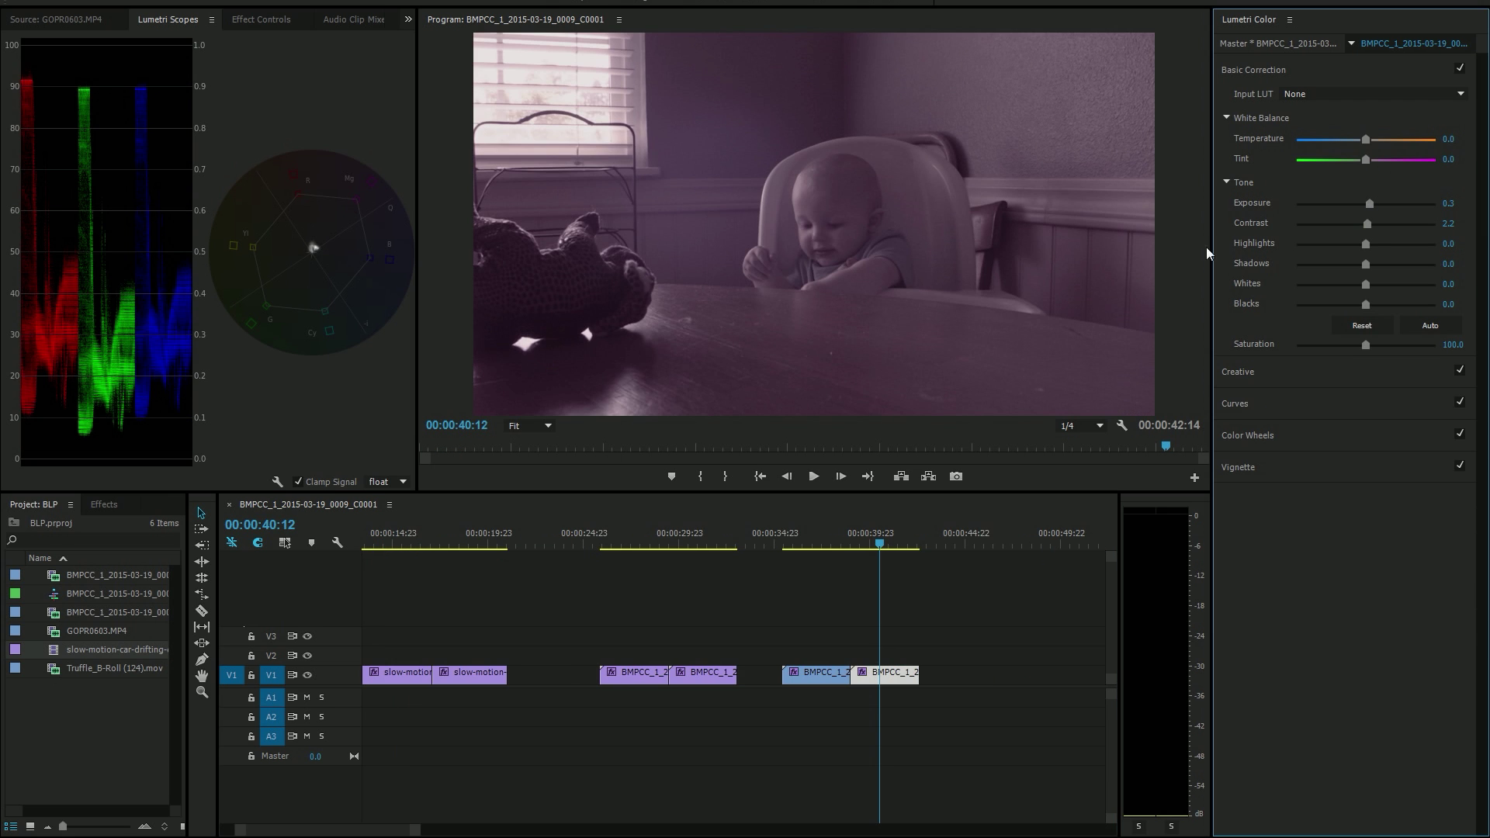
{"action": "left_click_drag", "start_coordinate": [1368, 224], "coordinate": [1365, 223]}
- Move the playhead back past the car clip to the Truffle B-Roll clip
{"action": "left_click_drag", "start_coordinate": [439, 543], "coordinate": [391, 651]}
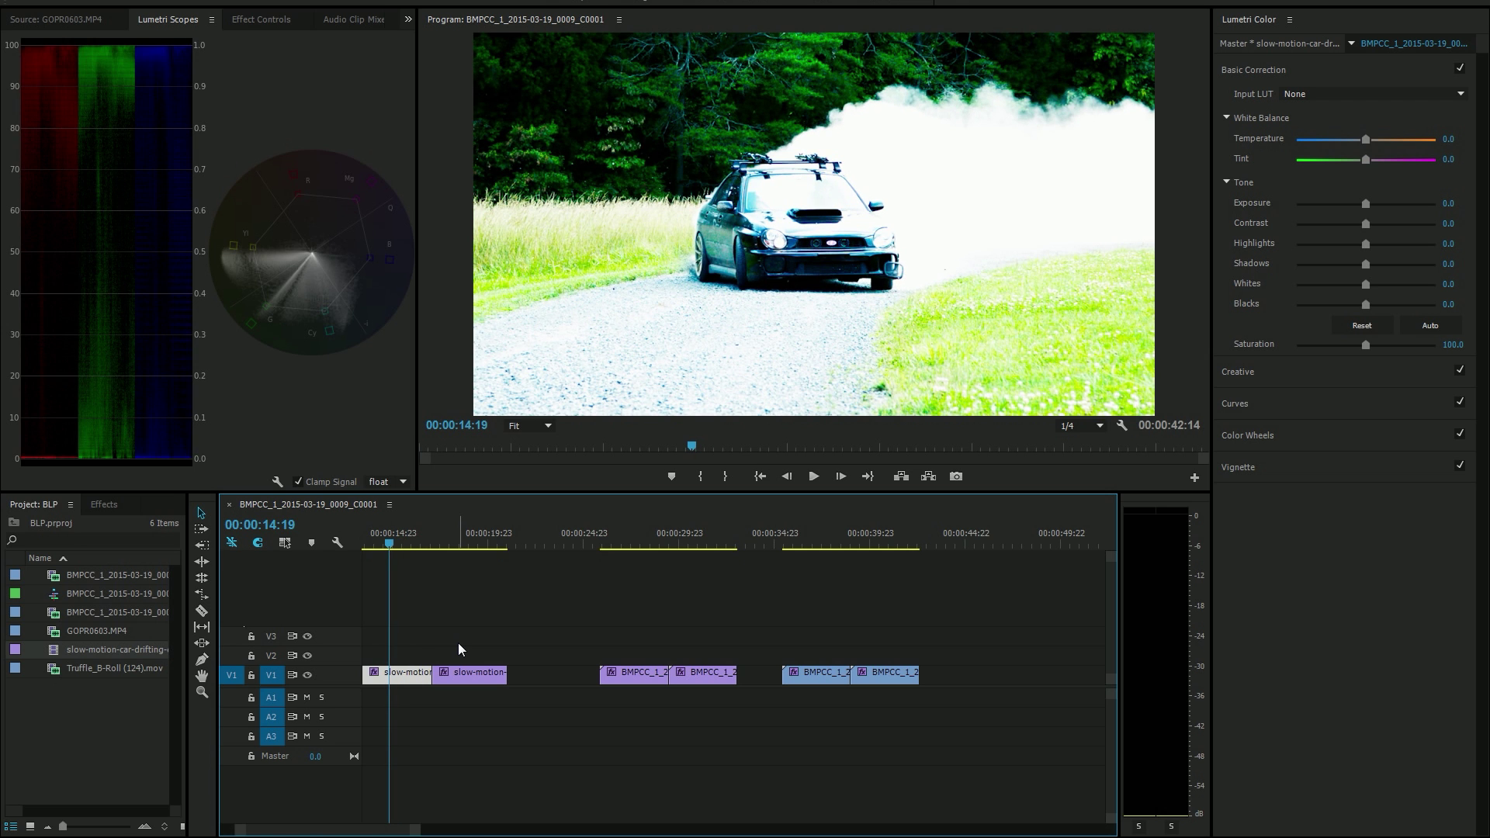
{"action": "scroll", "coordinate": [459, 644], "scroll_direction": "up", "scroll_amount": 5}
{"action": "left_click", "coordinate": [549, 534]}
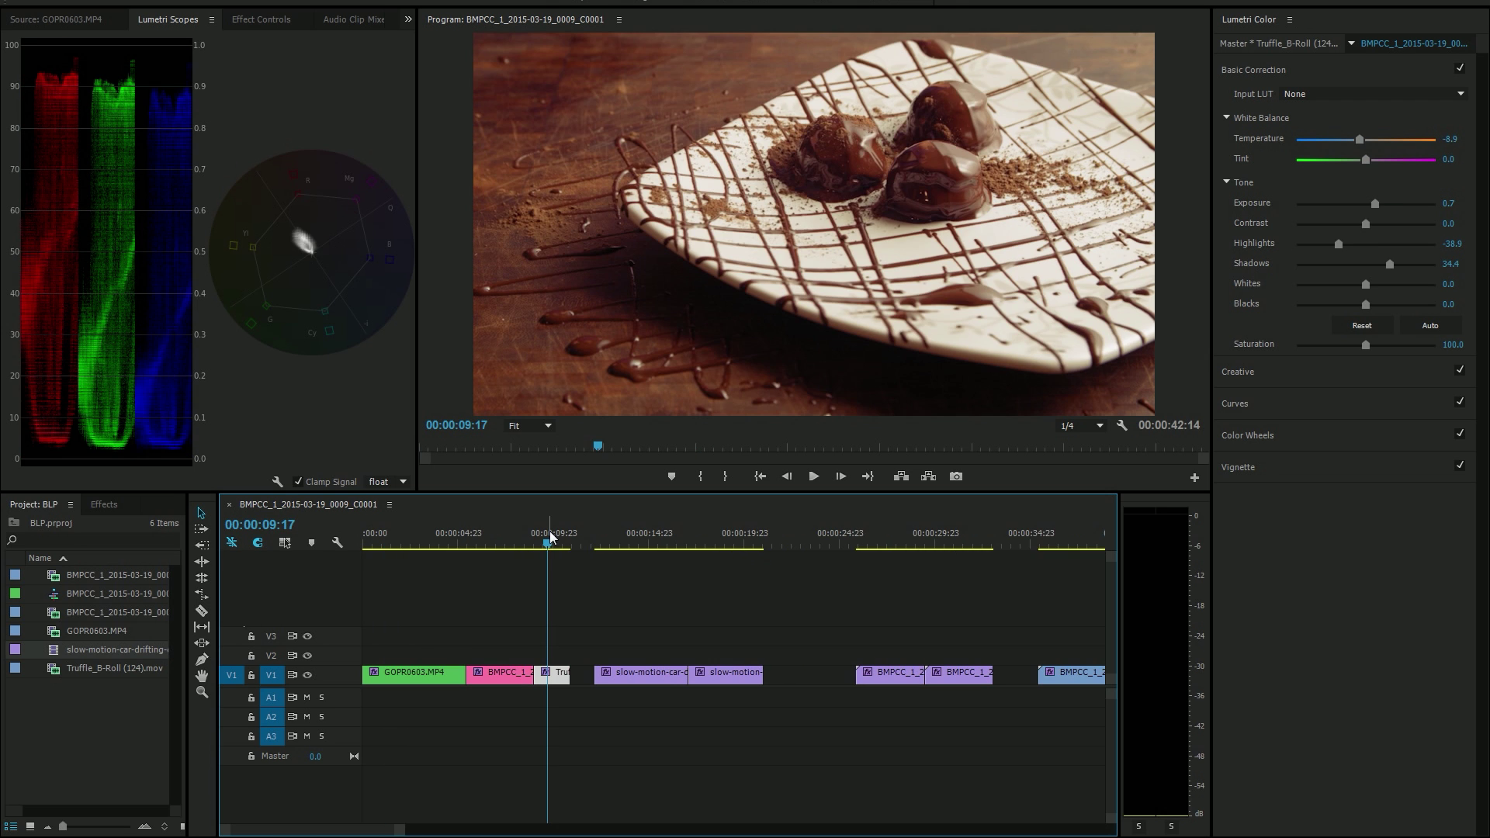